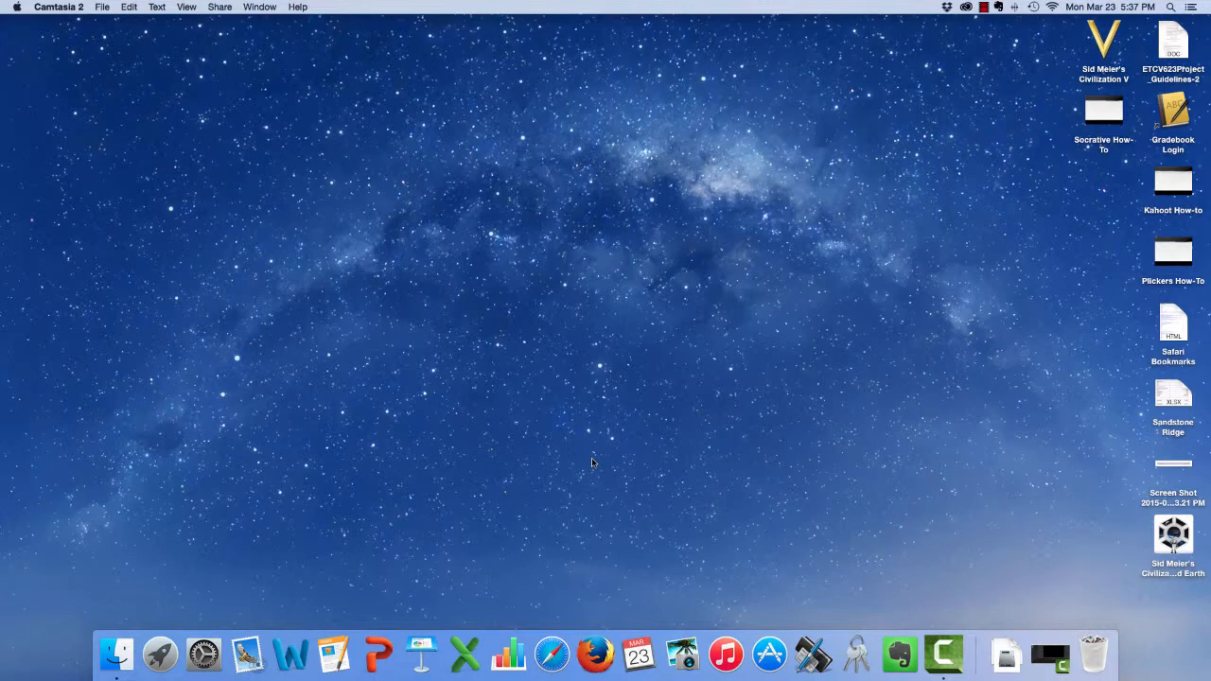
Switch to Safari and open the website quizstar.4teachers.org.
left_click(552, 657)
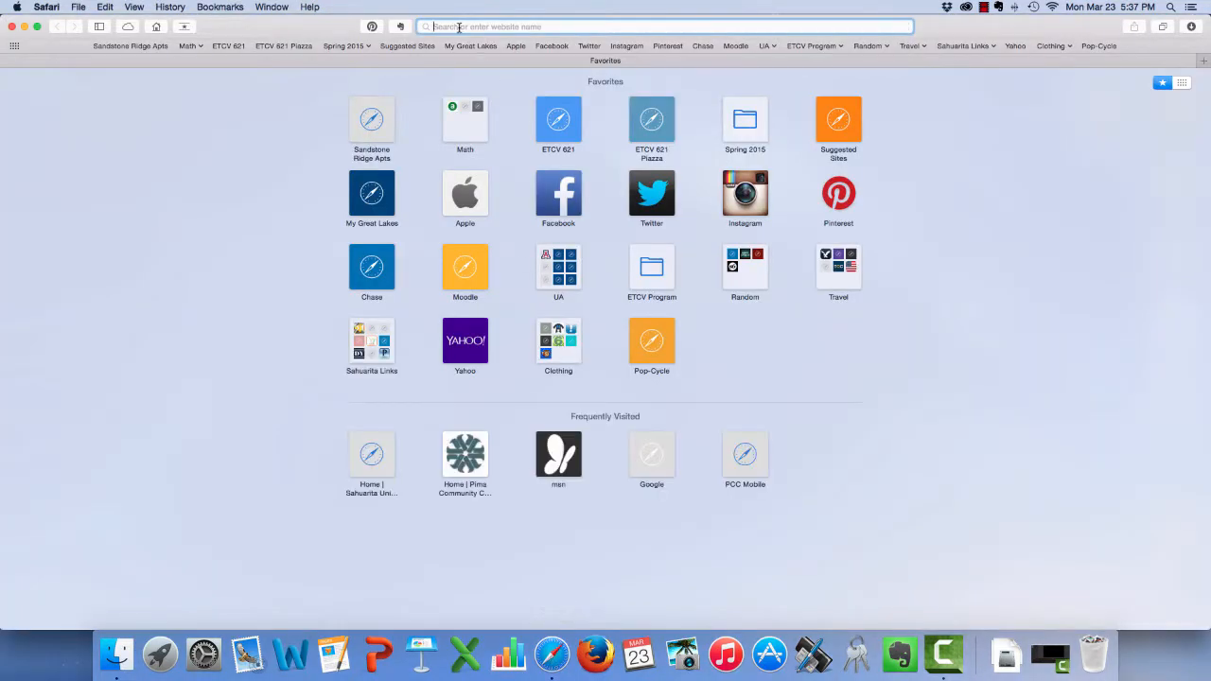
type("quizs")
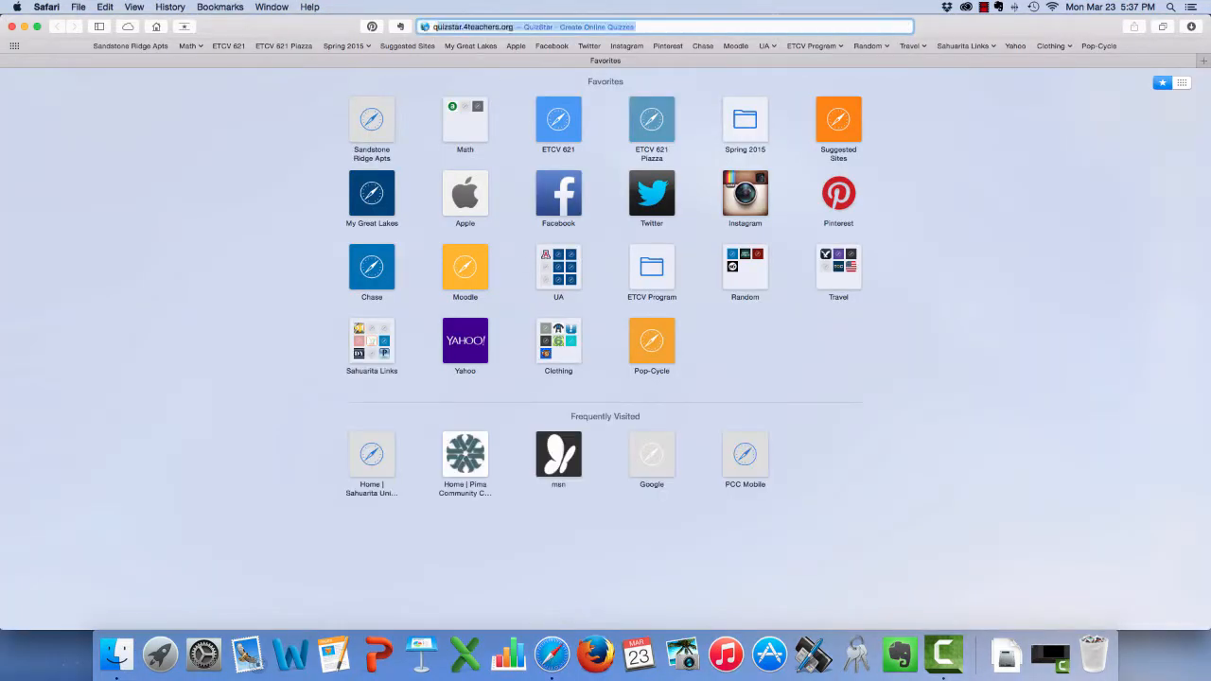
type("tar.")
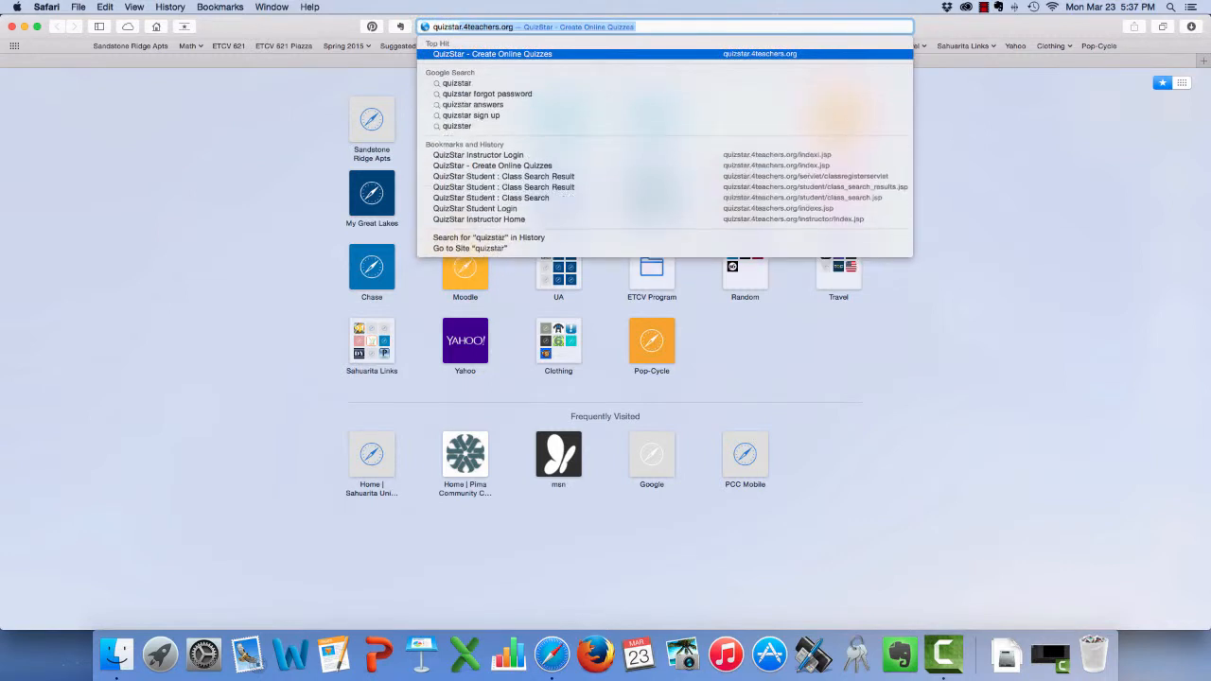
type("4")
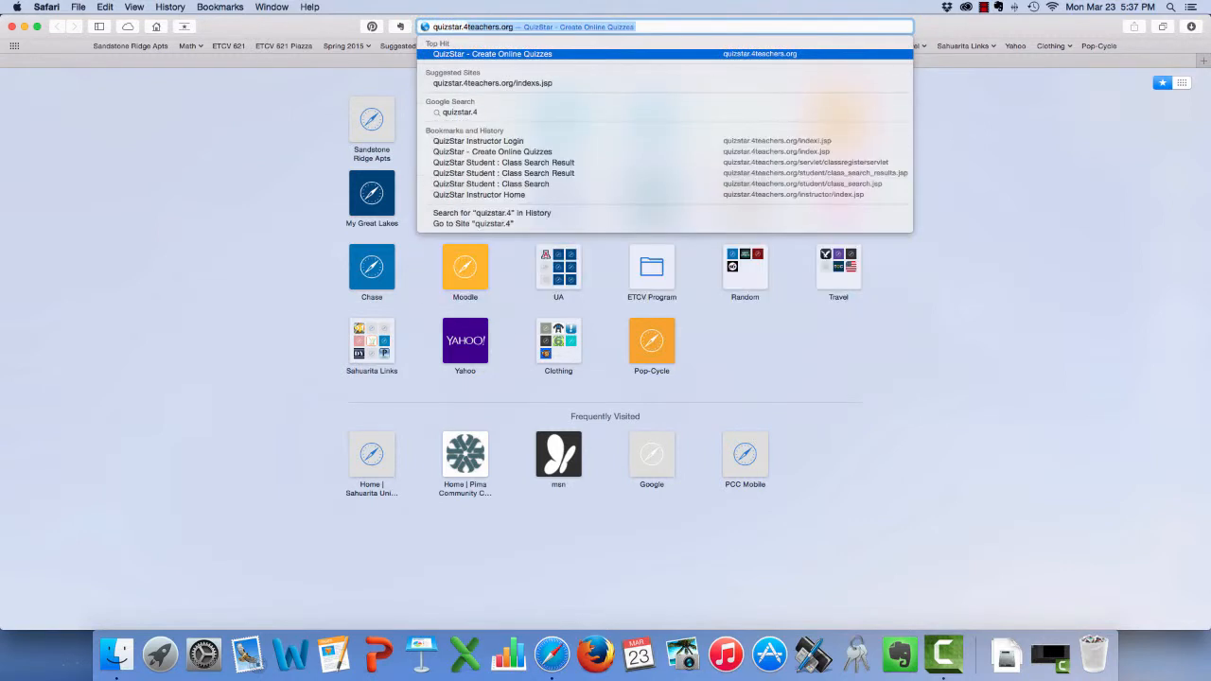
type("teachers.")
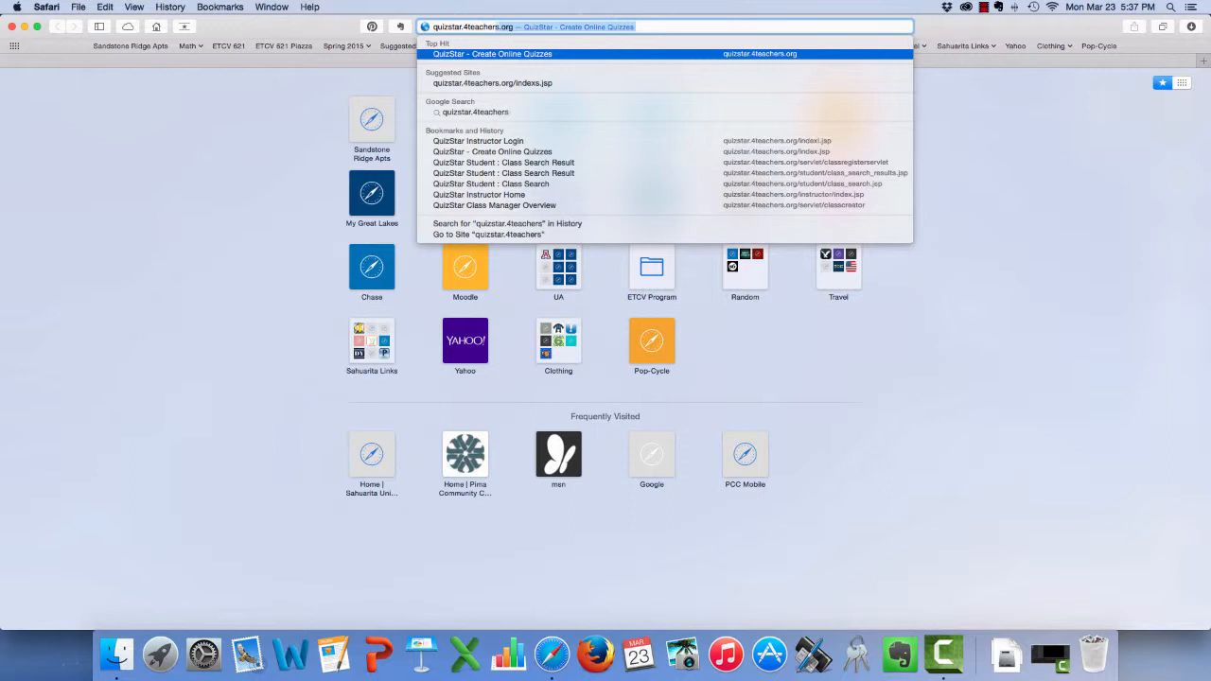
type("org")
key("Return")
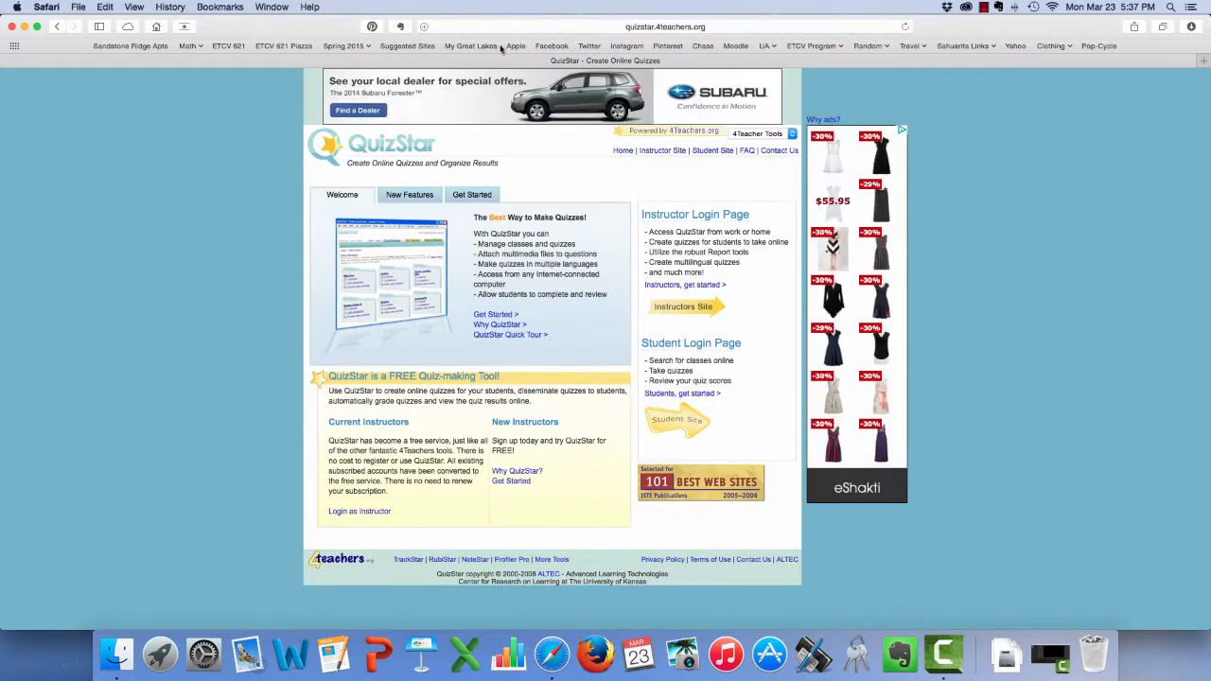
Open the QuizStar instructor login page.
left_click(681, 309)
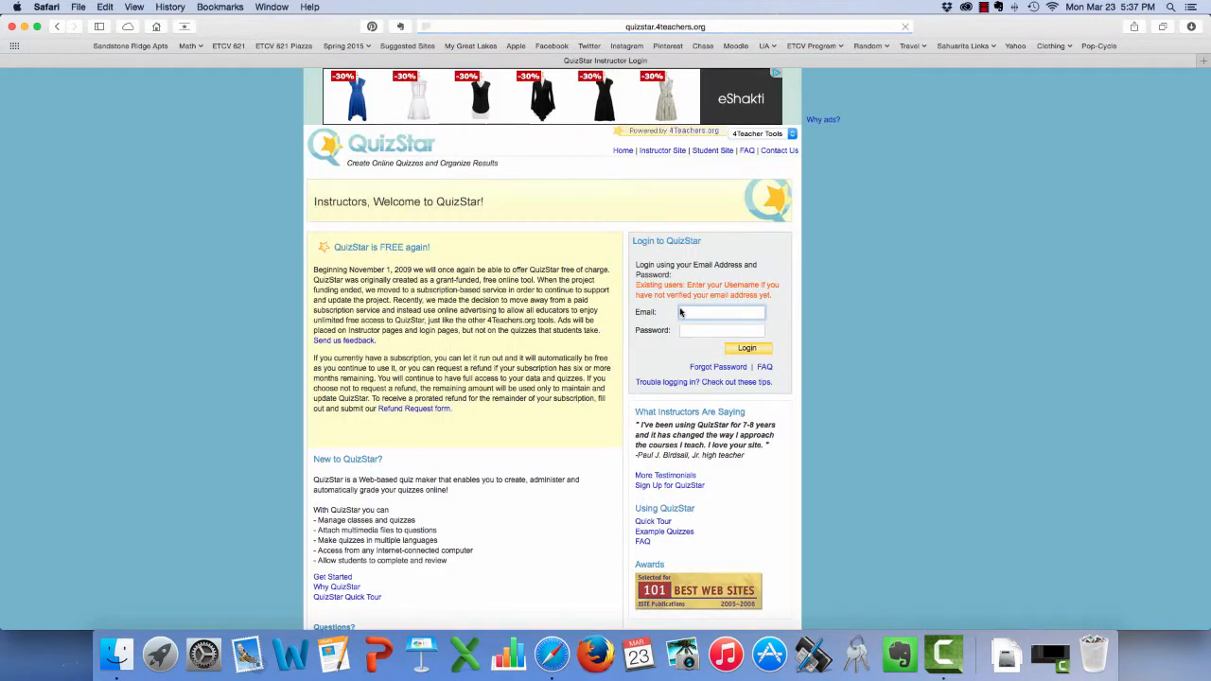
left_click(660, 322)
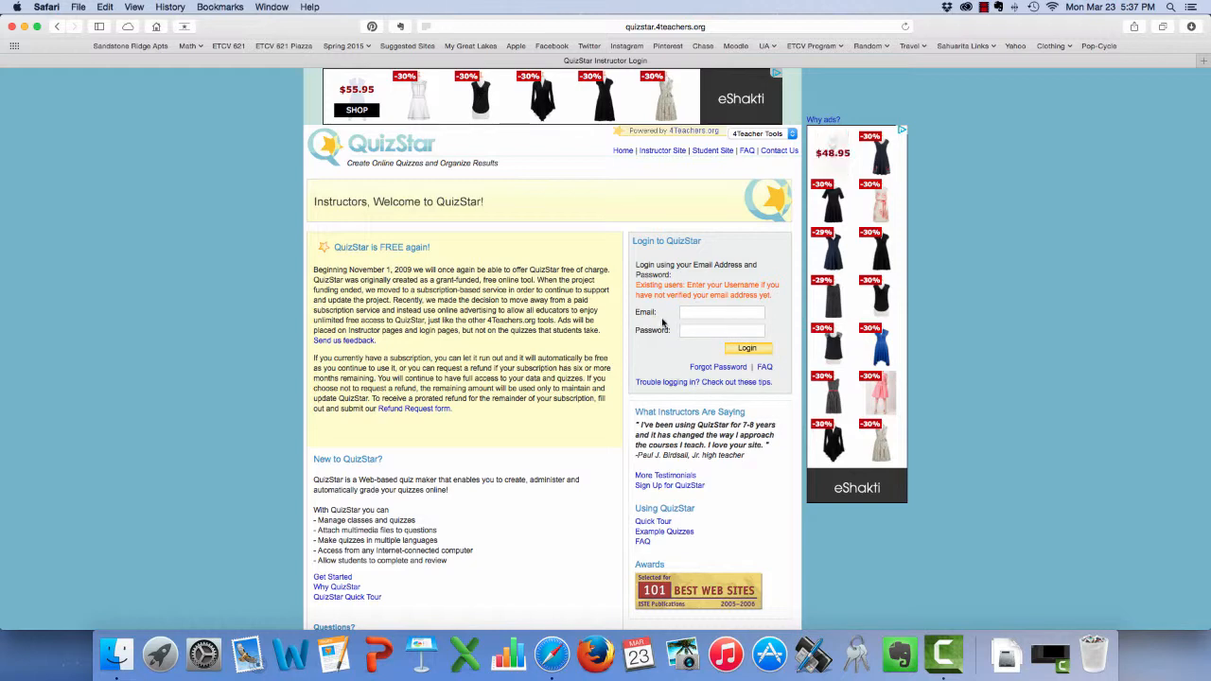
left_click(695, 314)
left_click(668, 323)
Look through the instructor page and view the Get Started registration form for new instructors.
scroll(667, 324, "down", 1)
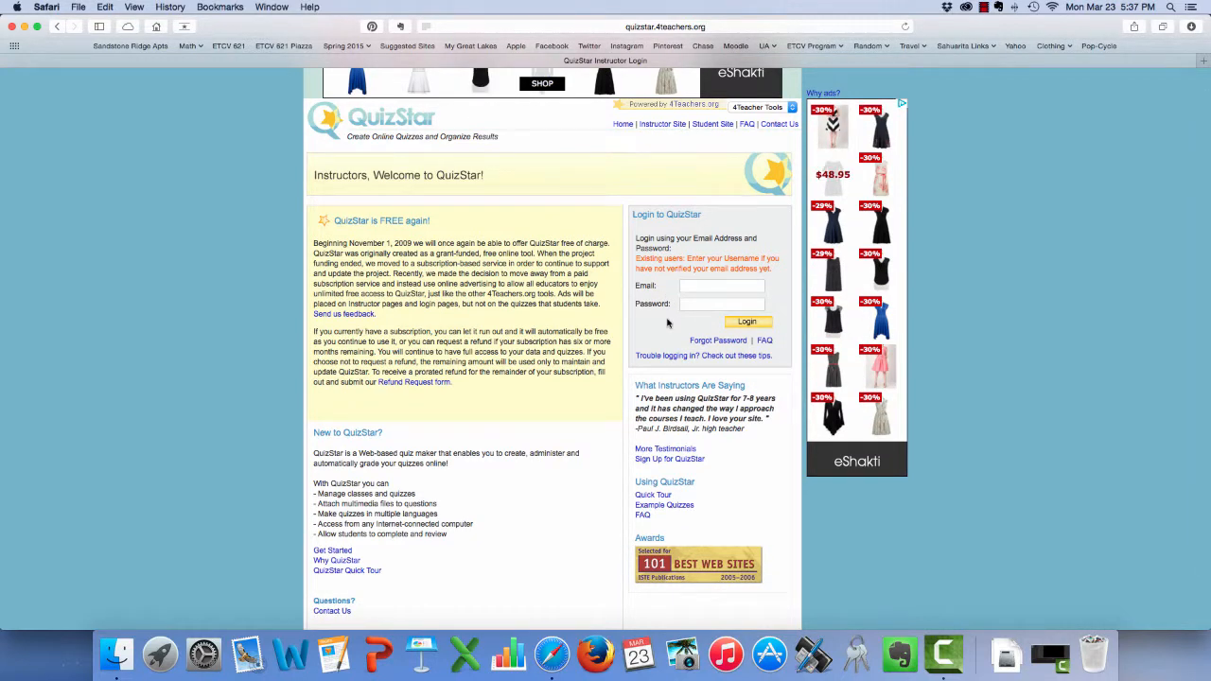
scroll(667, 324, "up", 1)
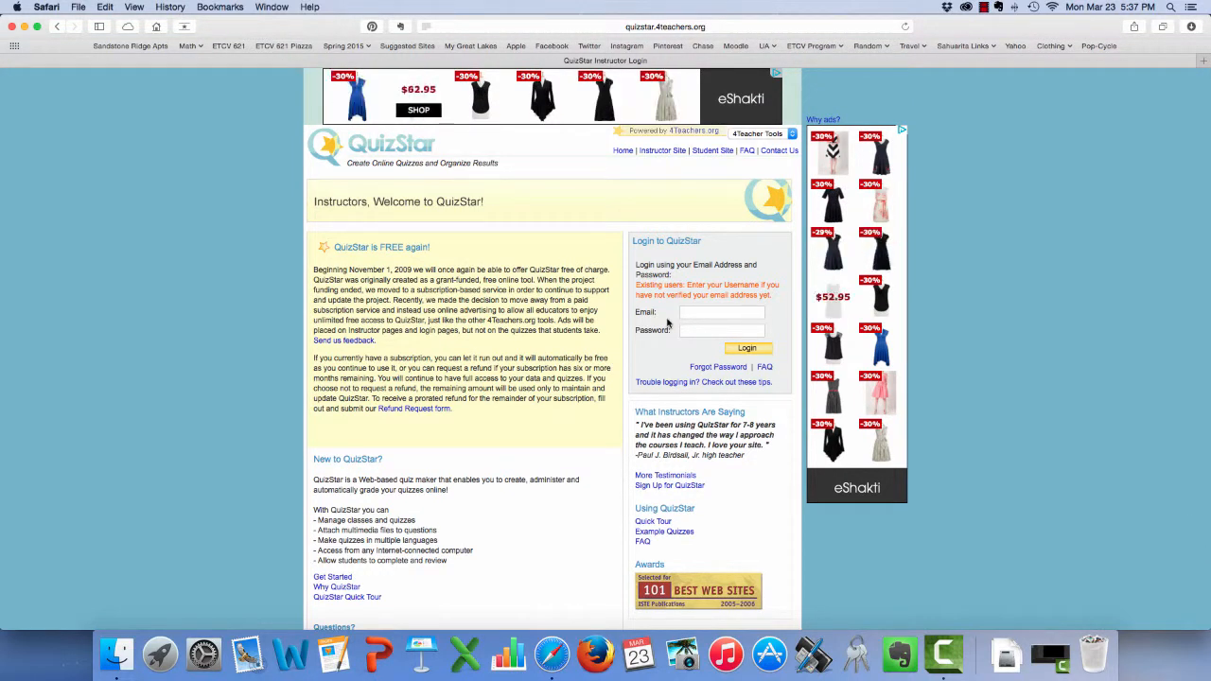
scroll(667, 323, "down", 3)
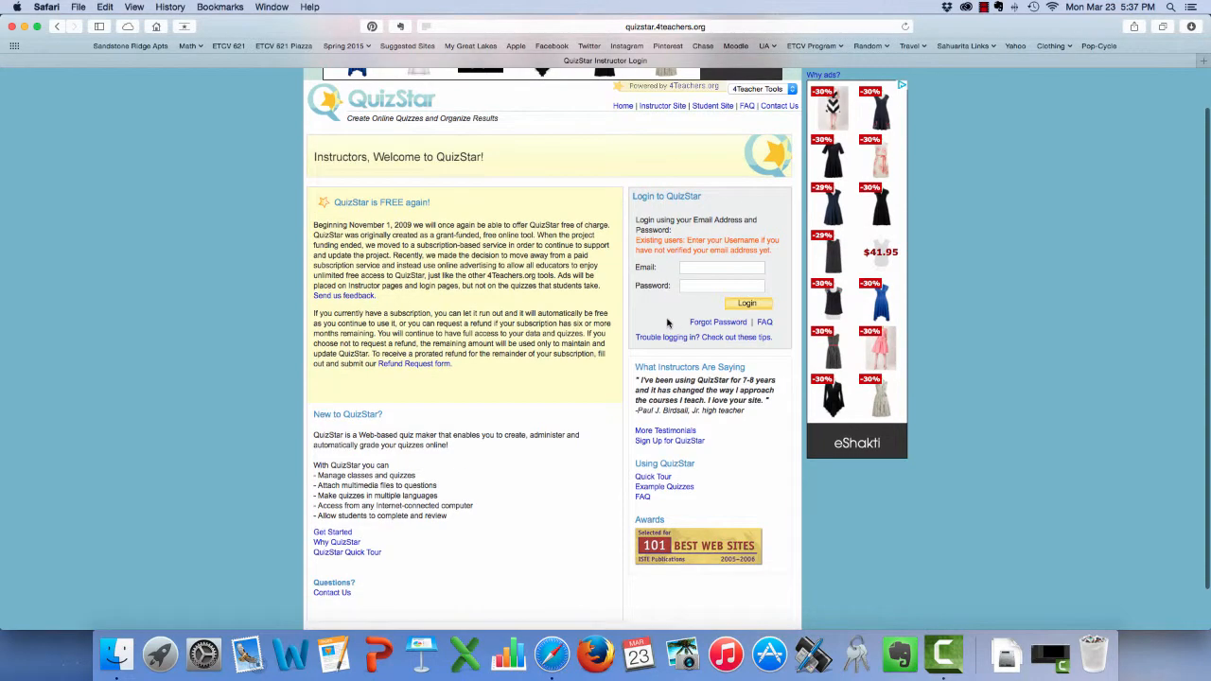
scroll(667, 322, "down", 3)
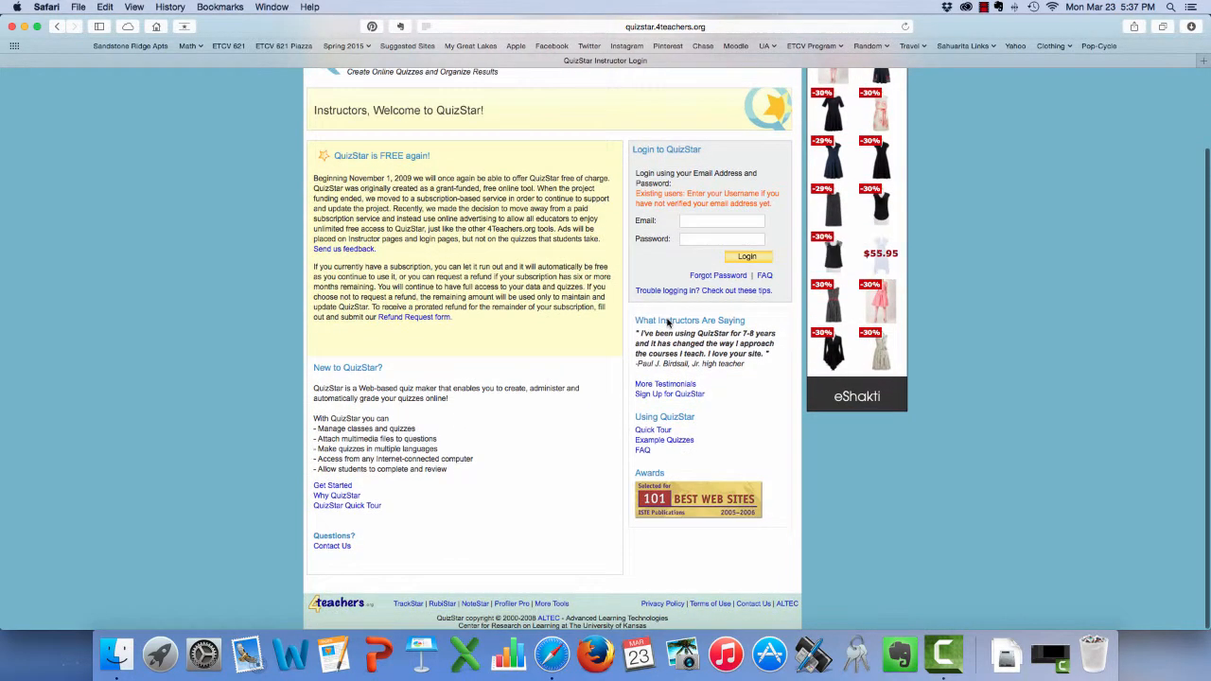
left_click(332, 487)
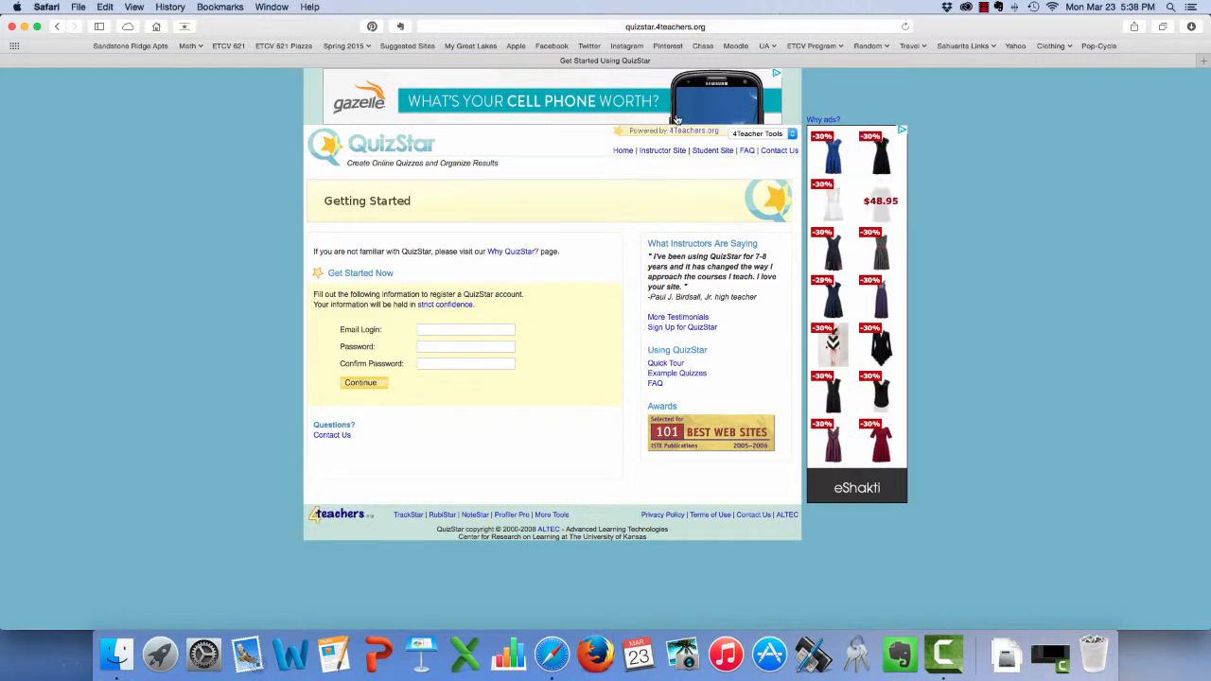
Return to the instructor login page and log in with the saved school e-mail and its account password.
left_click(670, 151)
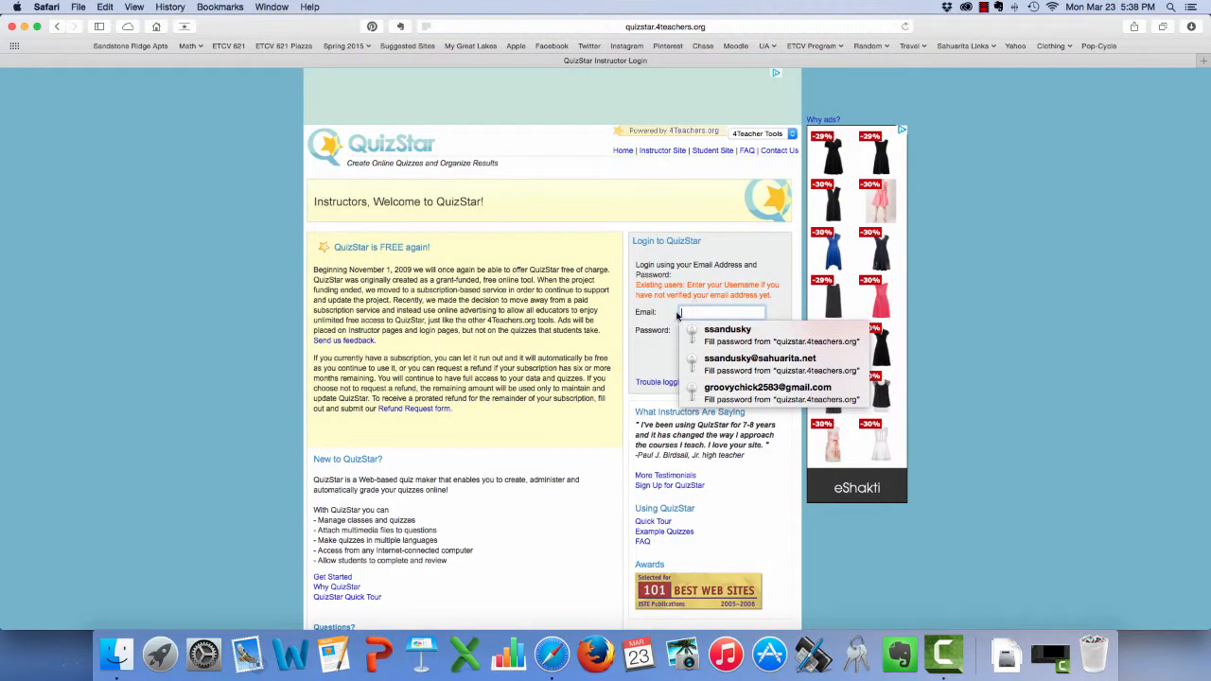
left_click(671, 318)
left_click(669, 318)
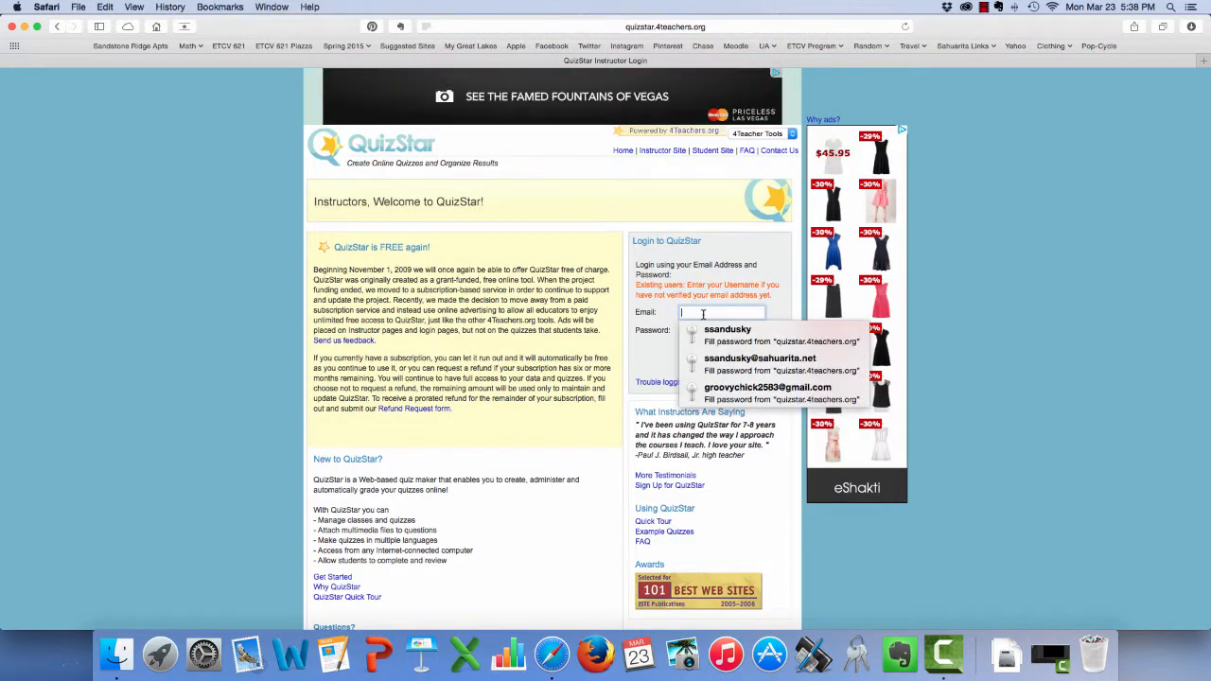
left_click(666, 318)
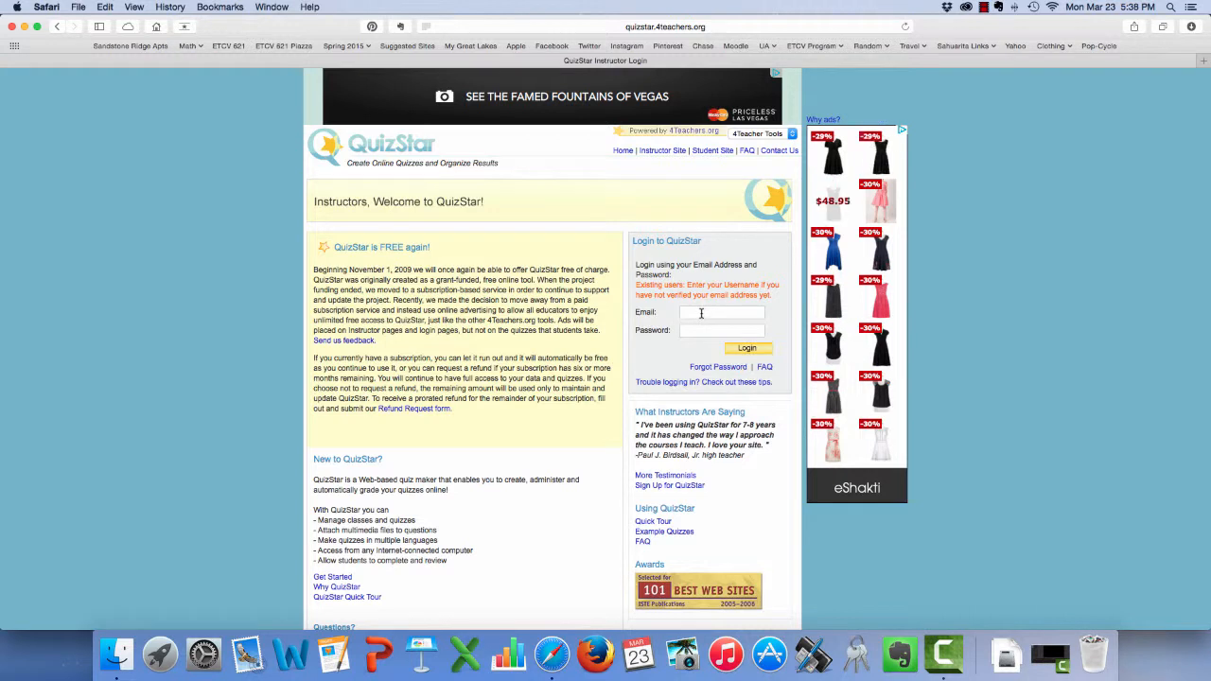
left_click(701, 313)
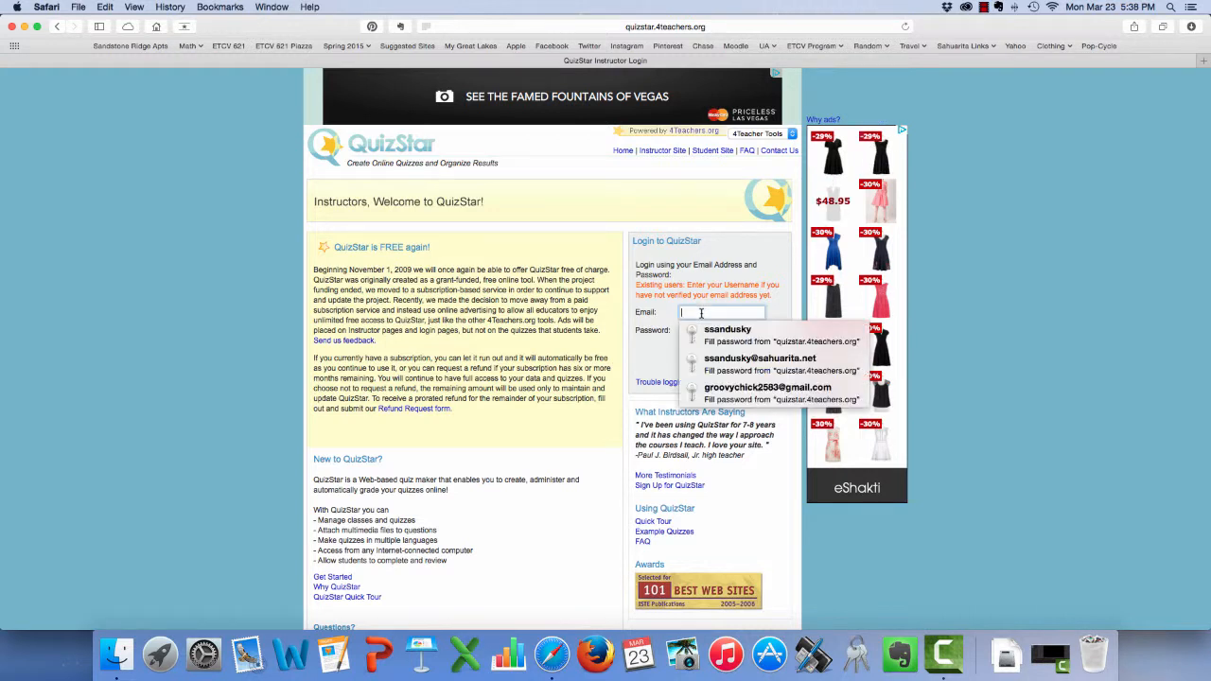
left_click(738, 366)
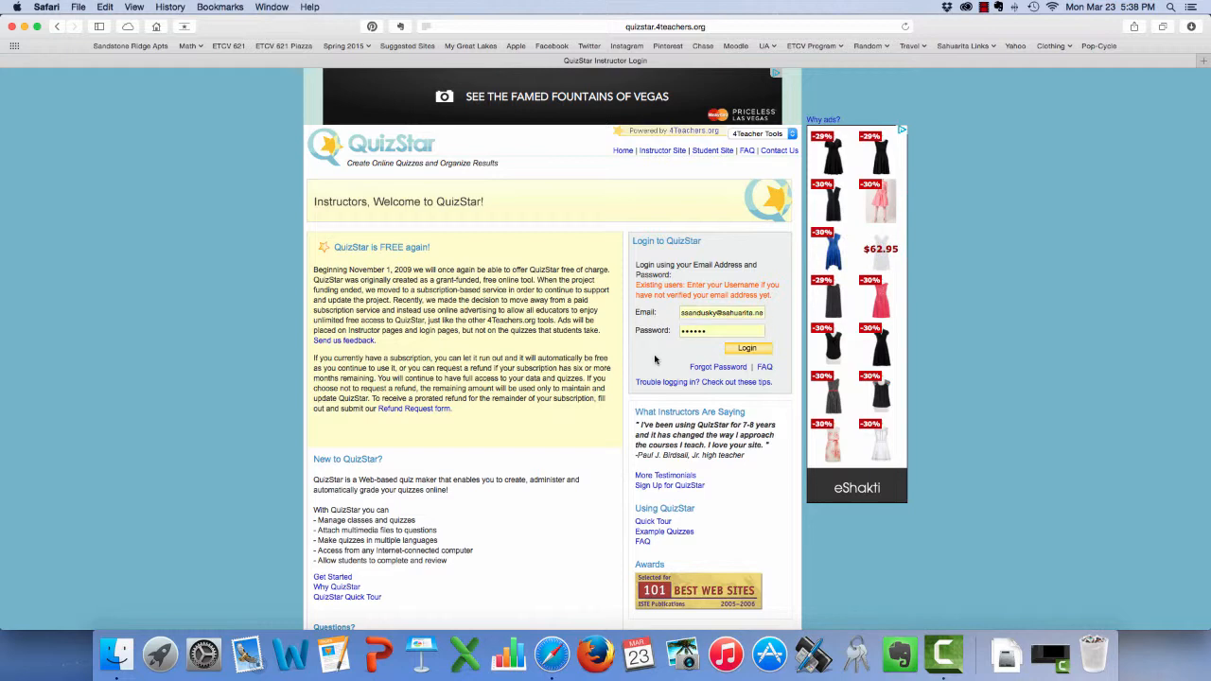
left_click(746, 349)
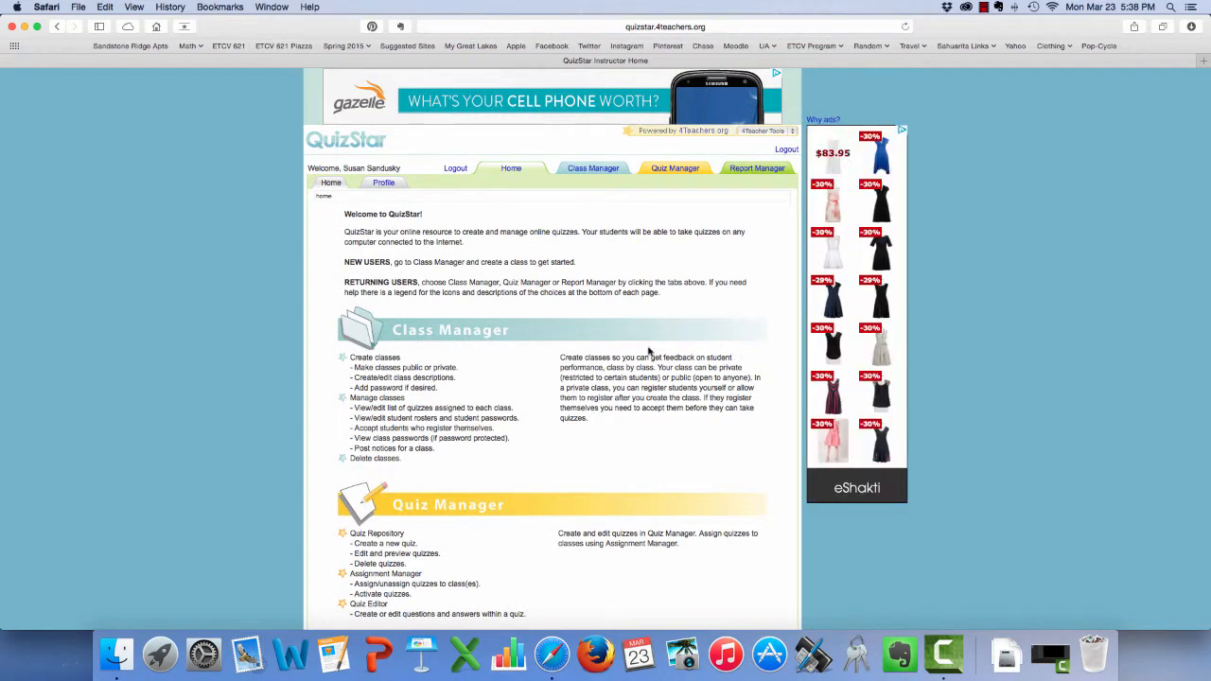
Review the instructor home page overview and start a new class in the Class Manager.
scroll(80, 330, "down", 3)
scroll(79, 331, "down", 1)
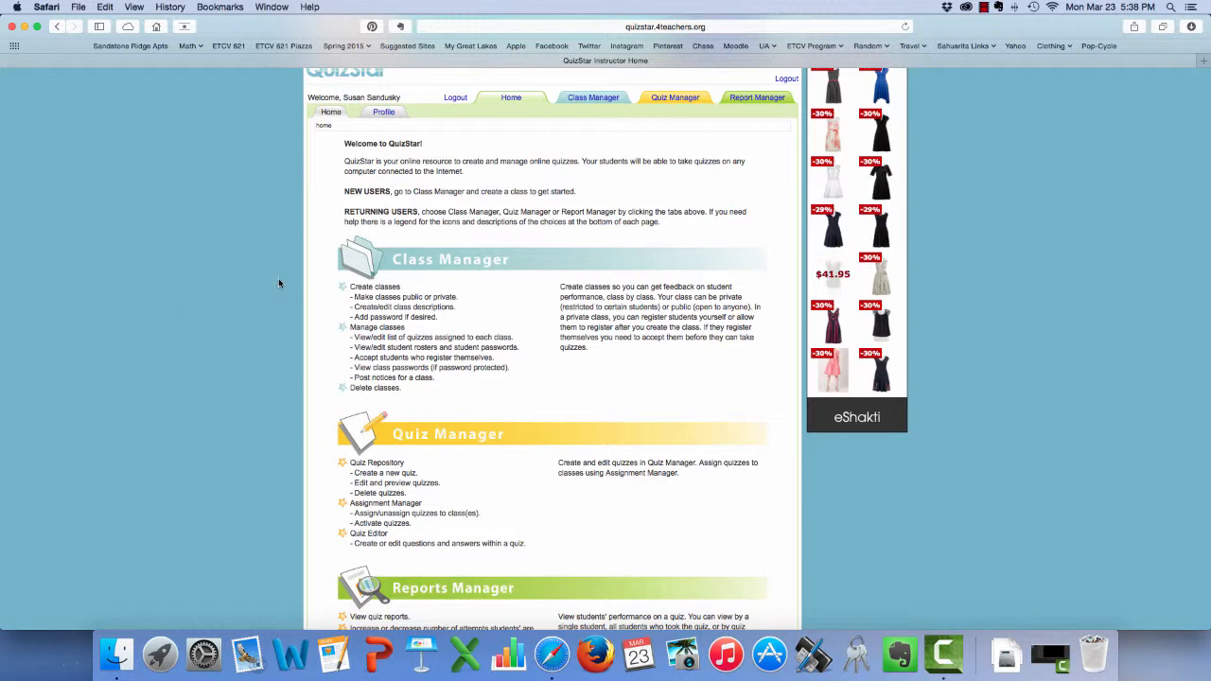
scroll(575, 228, "up", 2)
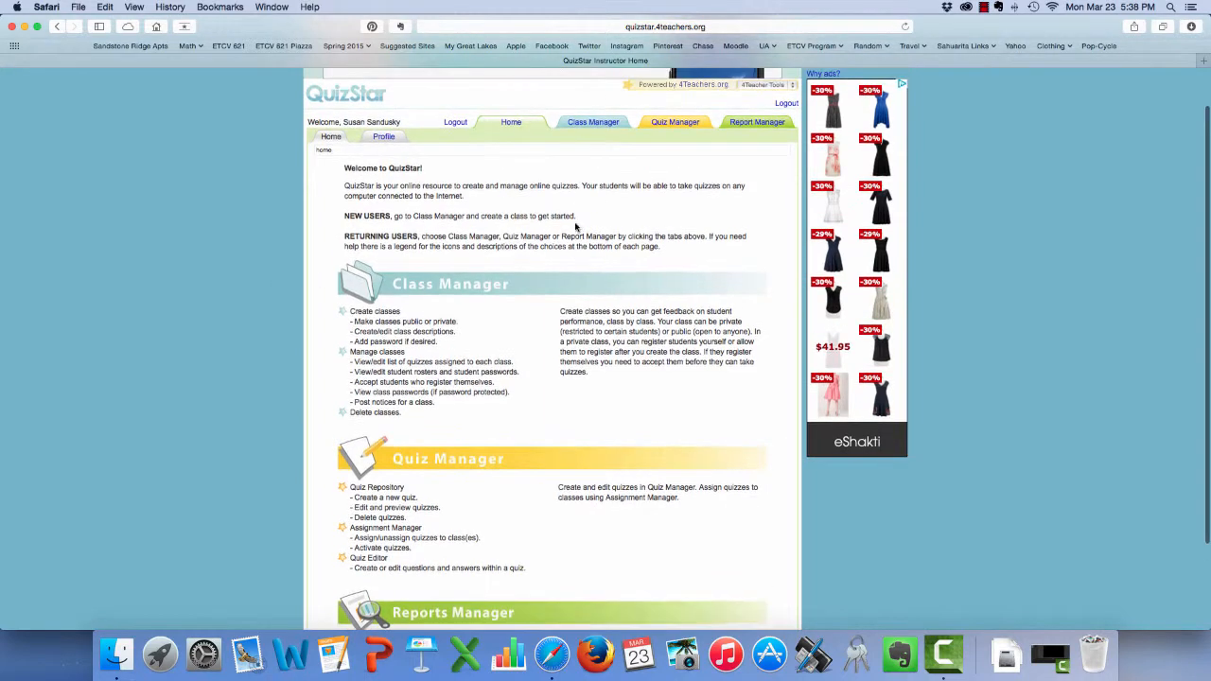
left_click(596, 123)
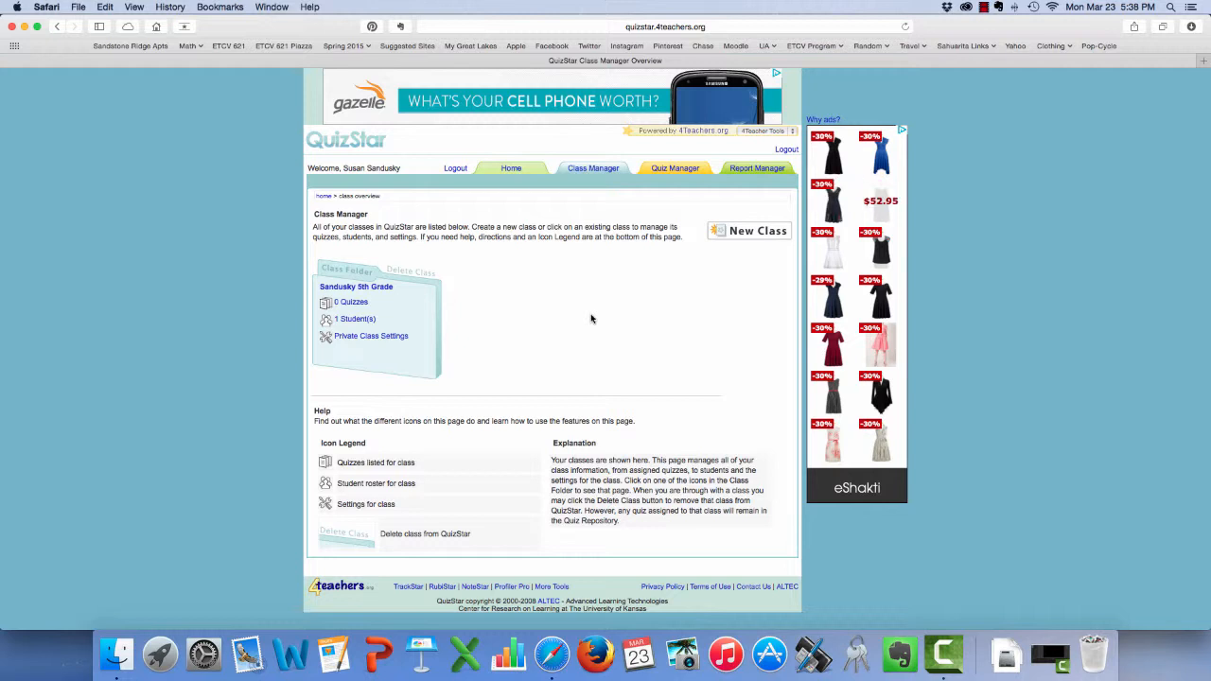
left_click(755, 237)
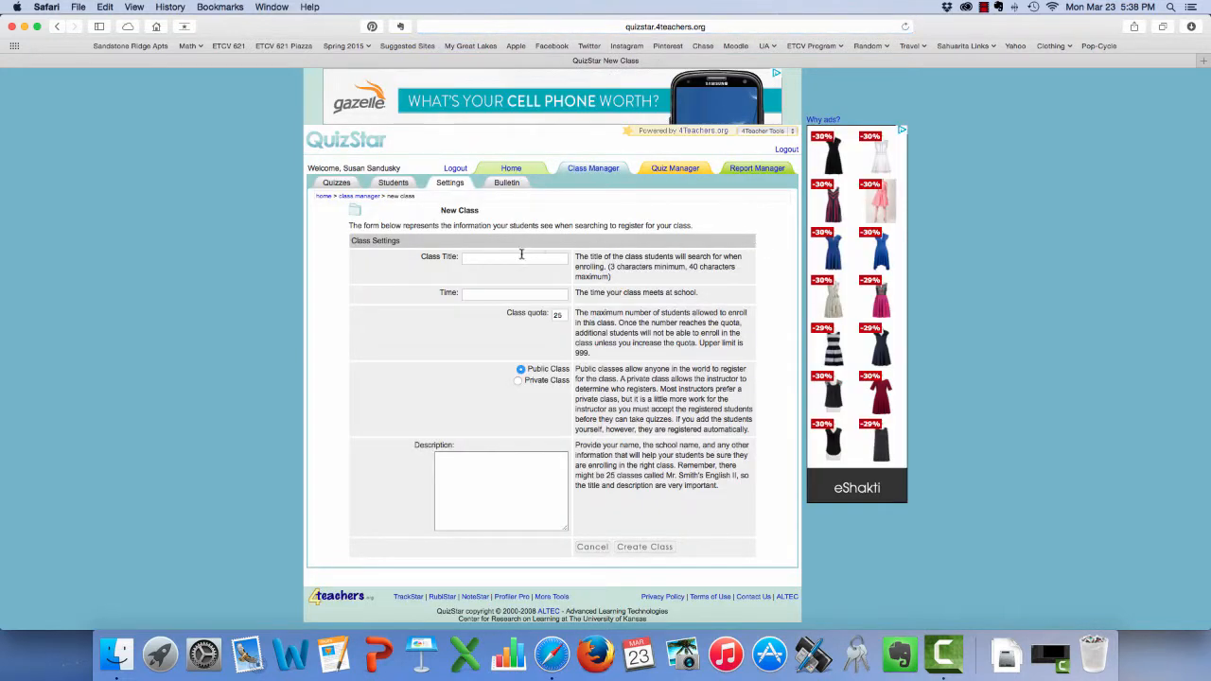
Title the new class "5th Grade 2" and set its meeting time to 730-215p.
left_click(521, 258)
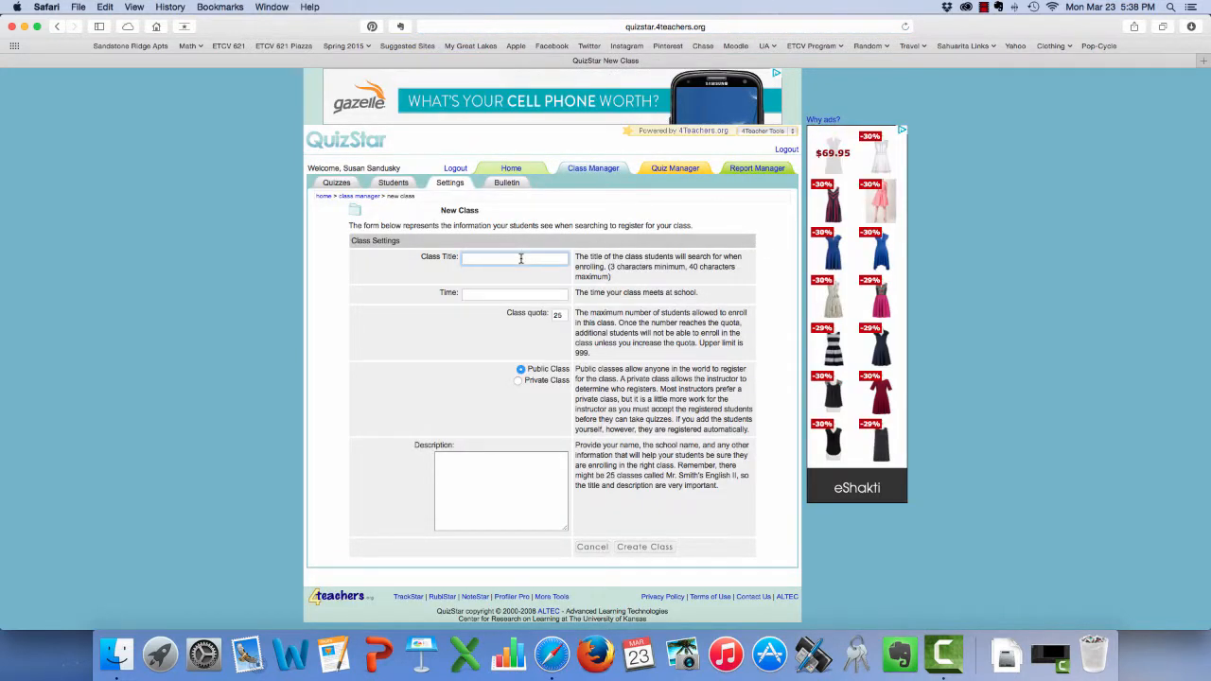
type("5th Grade")
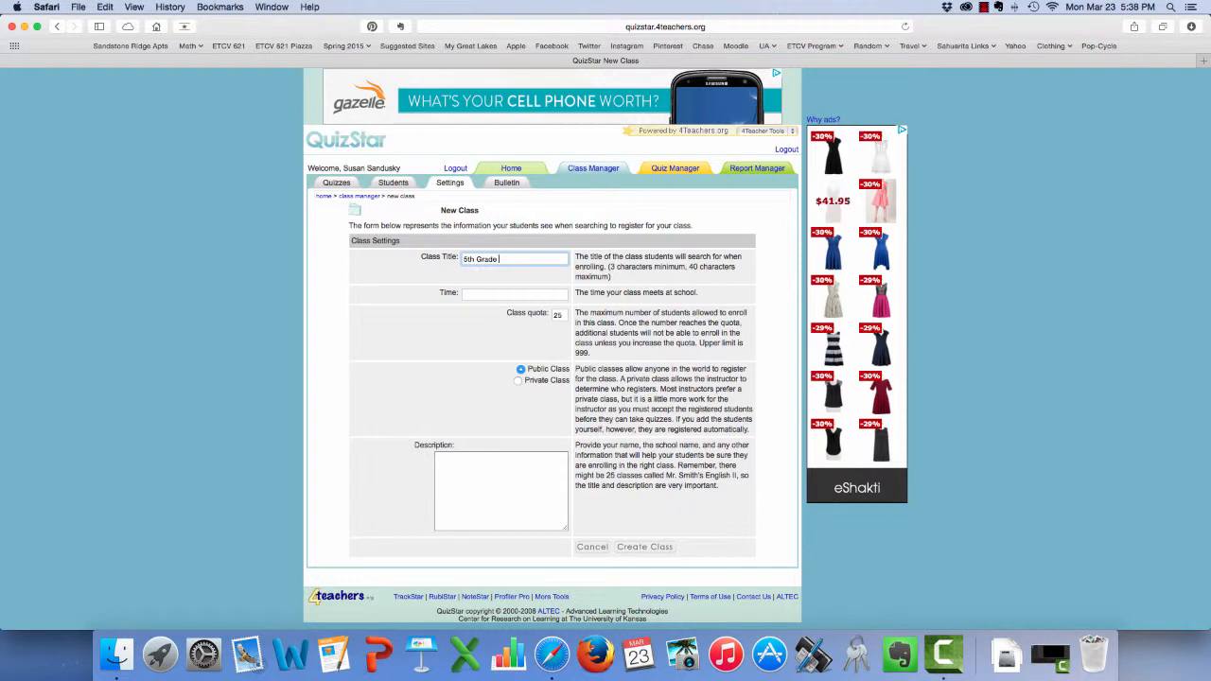
type(" 2")
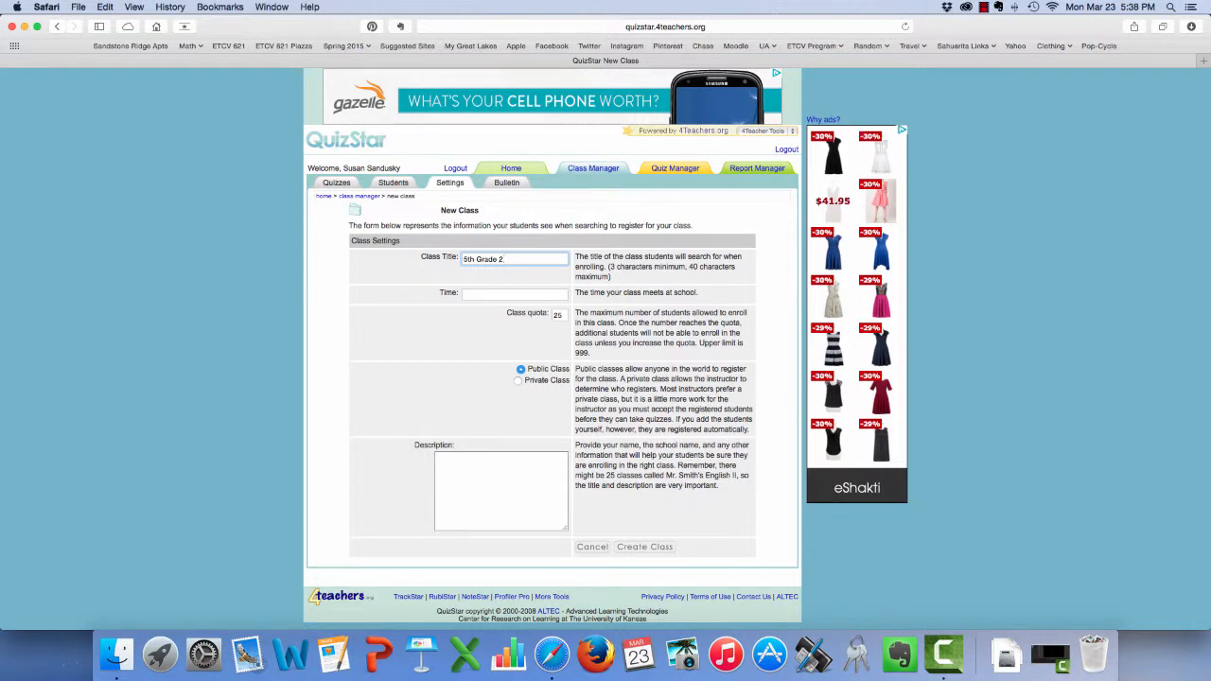
left_click(483, 294)
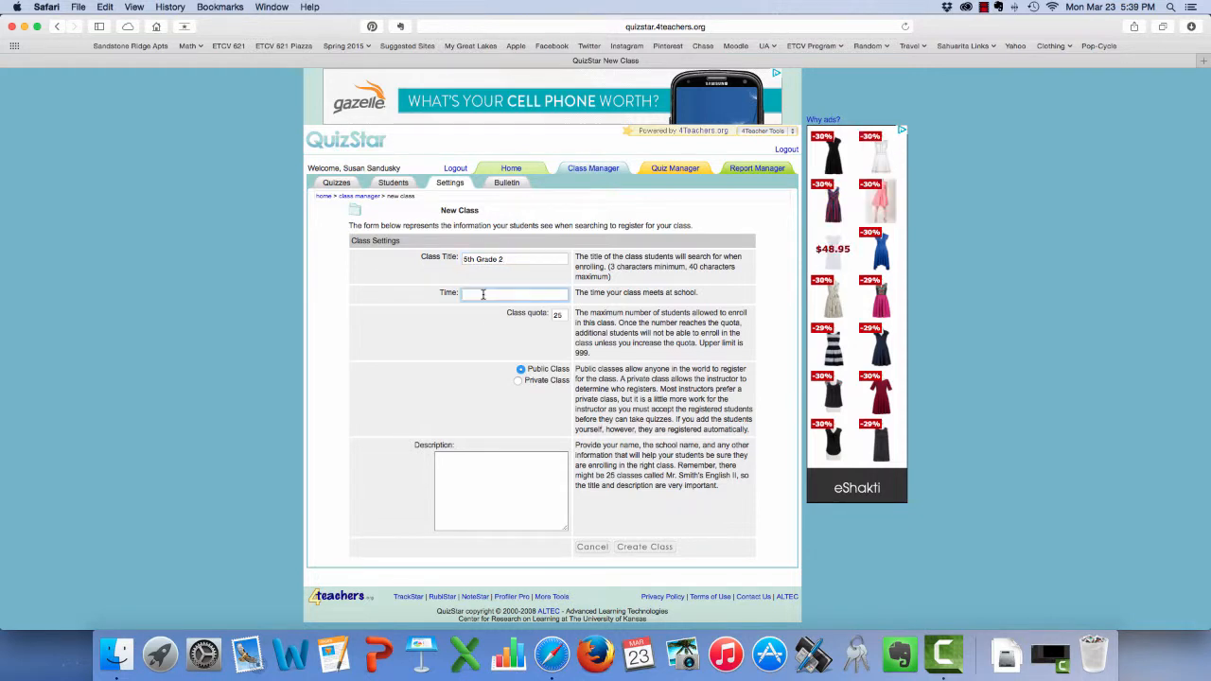
type("730-")
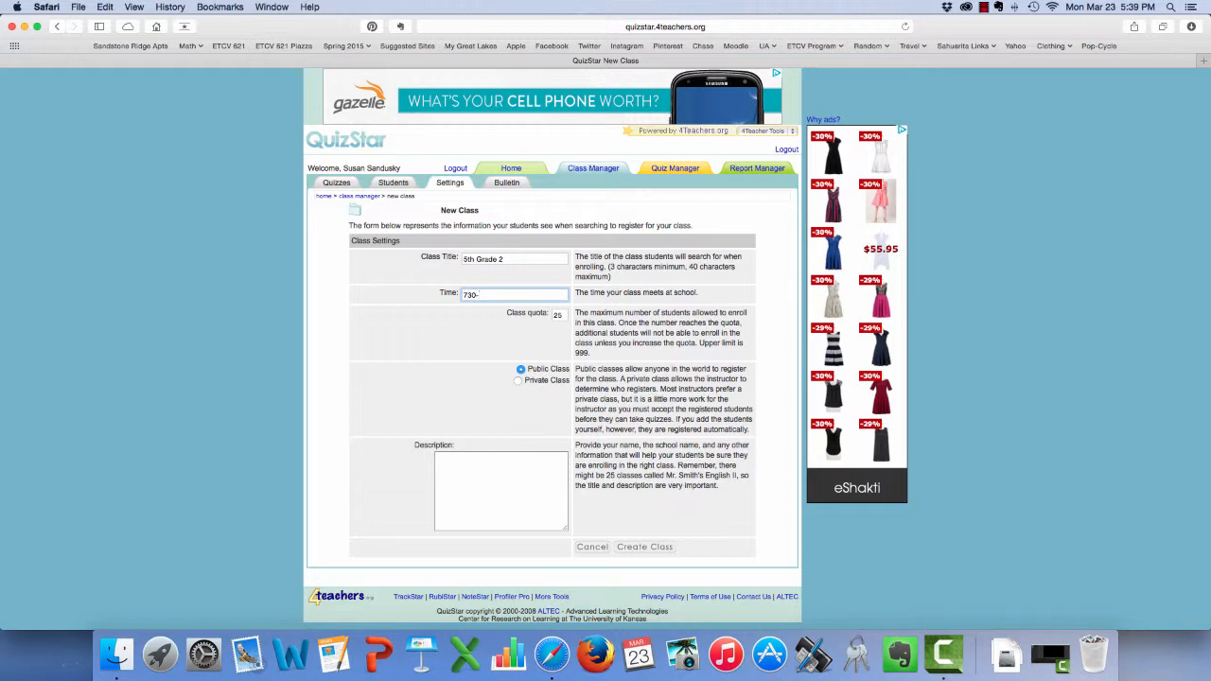
type("215p")
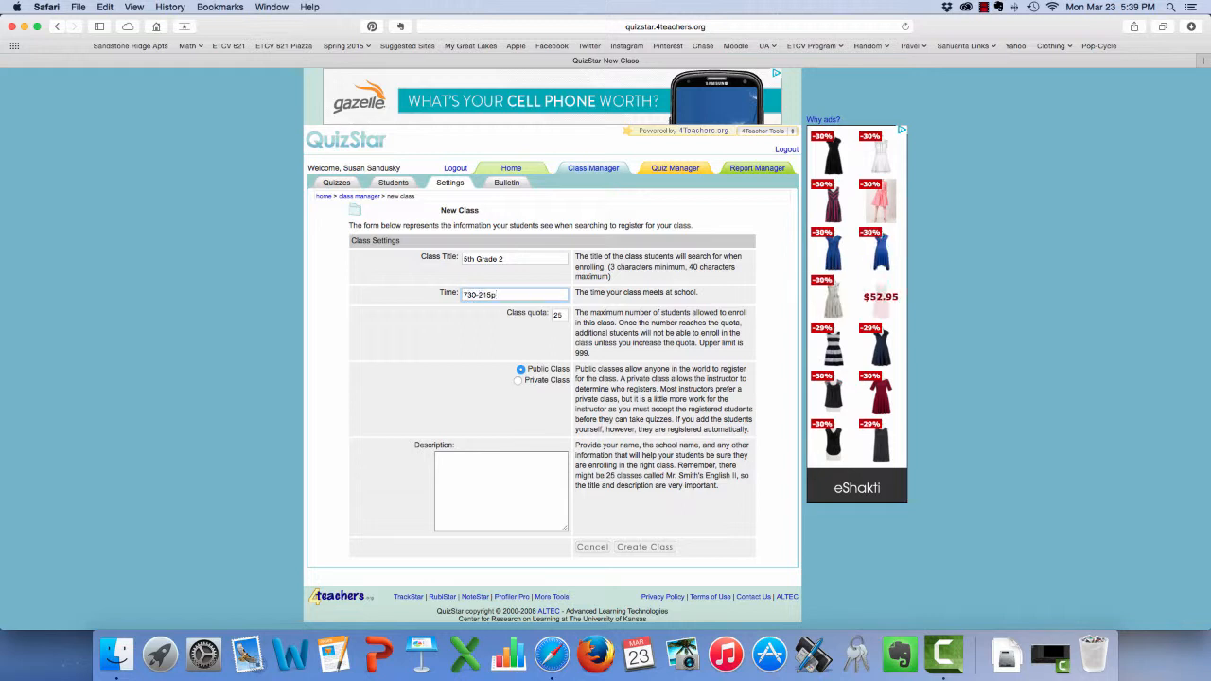
left_click(529, 349)
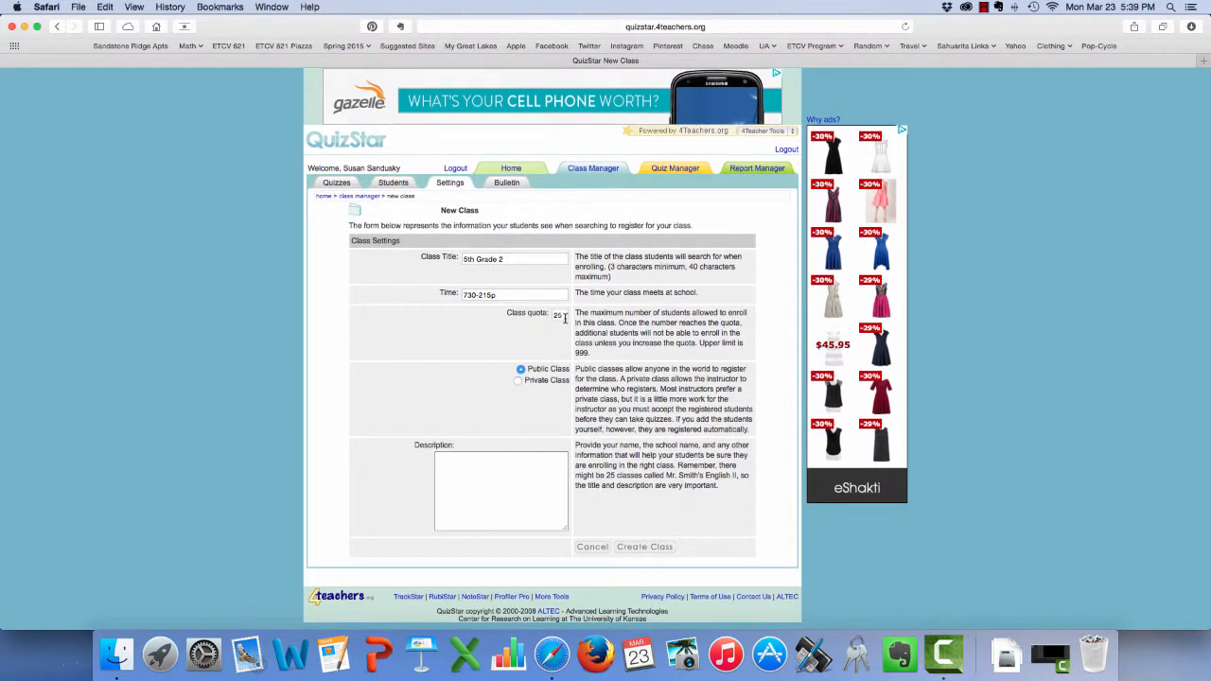
Set the class quota to 35 and make it a private class.
left_click(565, 318)
key("BackSpace")
key("BackSpace")
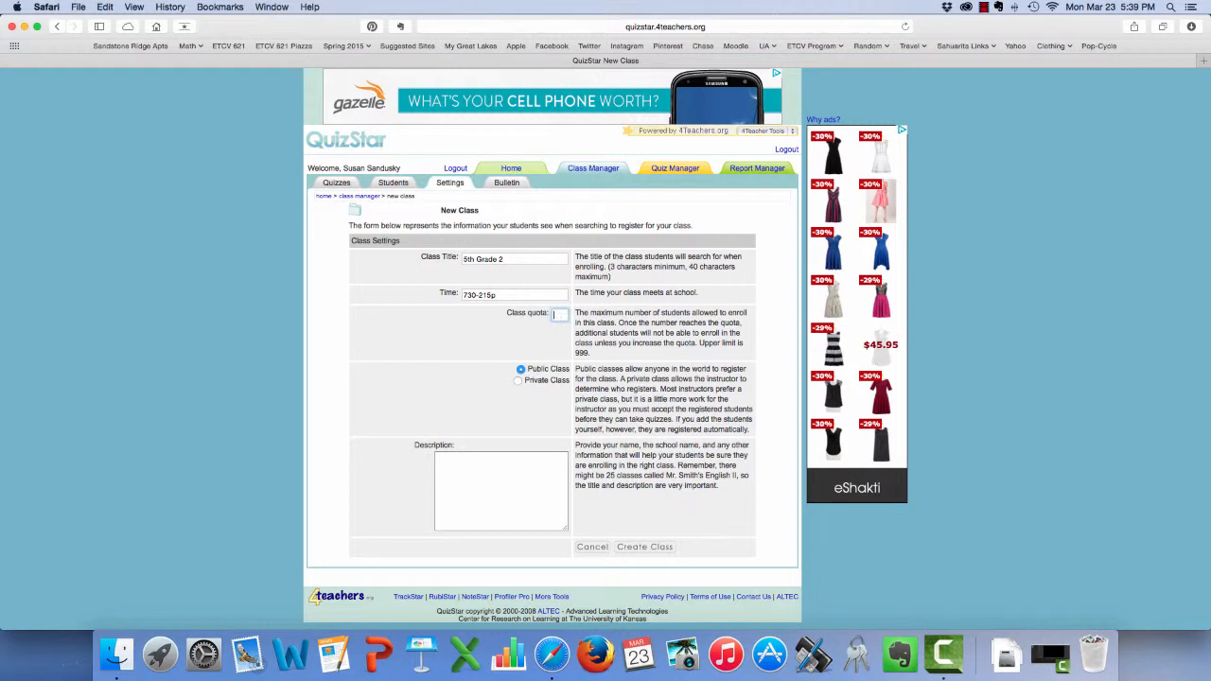
type("35")
left_click(424, 392)
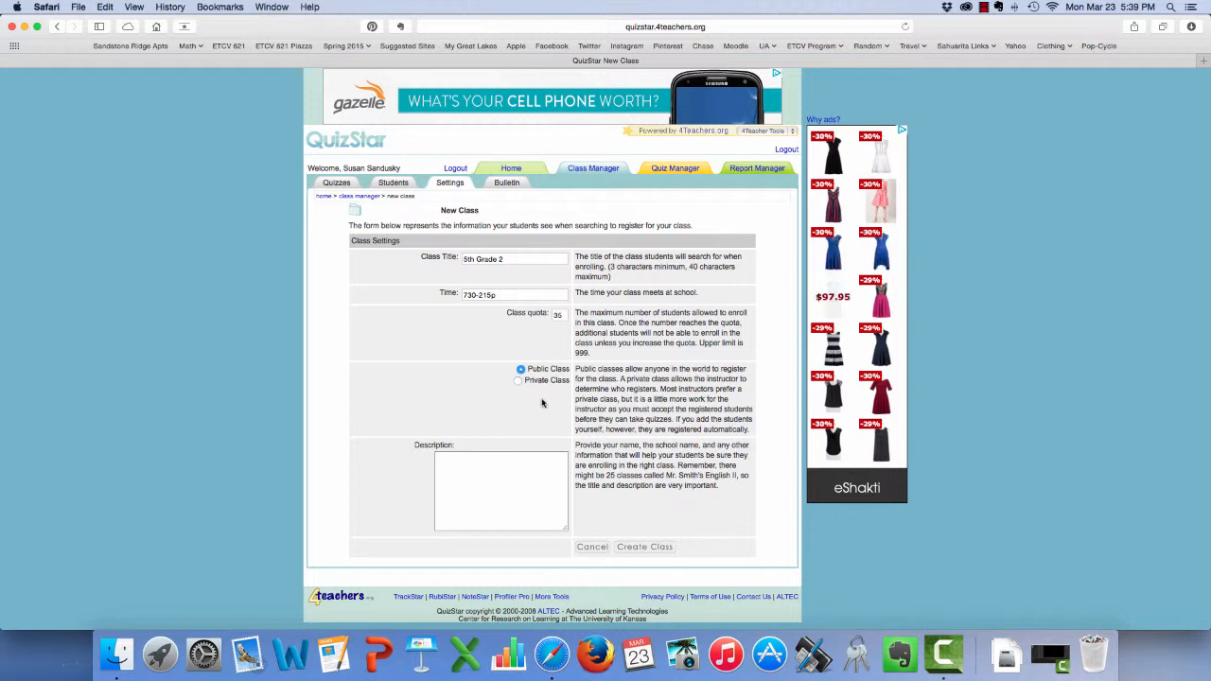
left_click(518, 381)
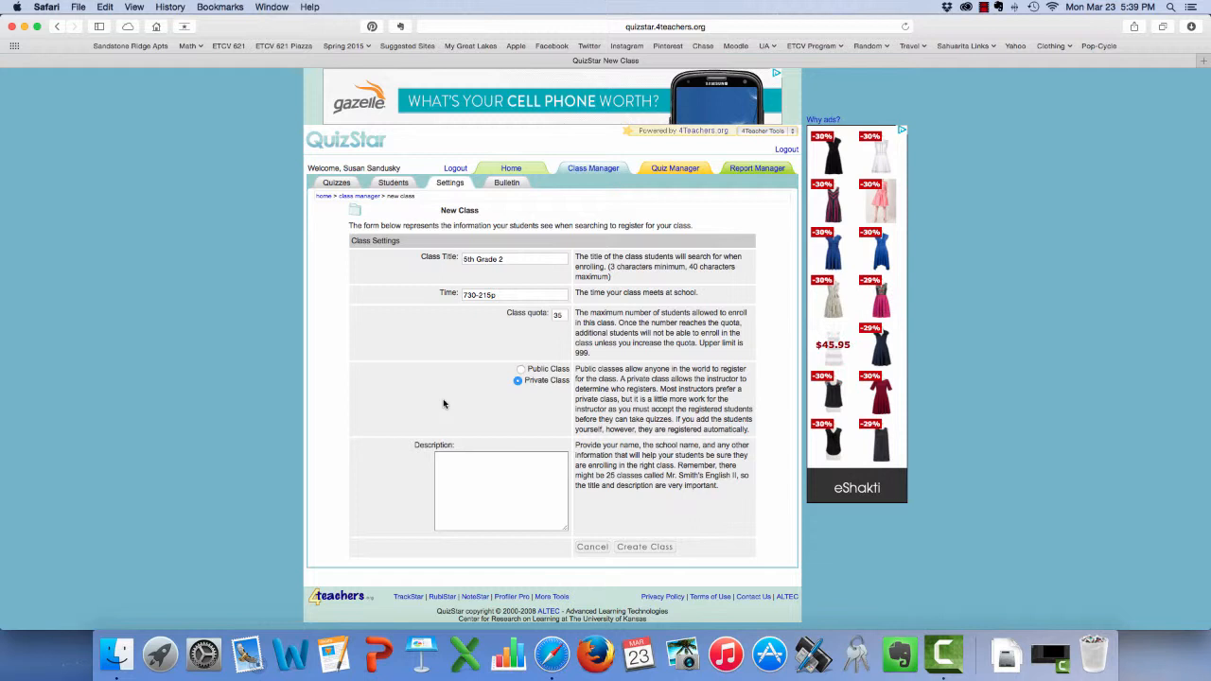
Add the instructor's surname in front of "5th Grade 2" in the class title.
left_click(502, 487)
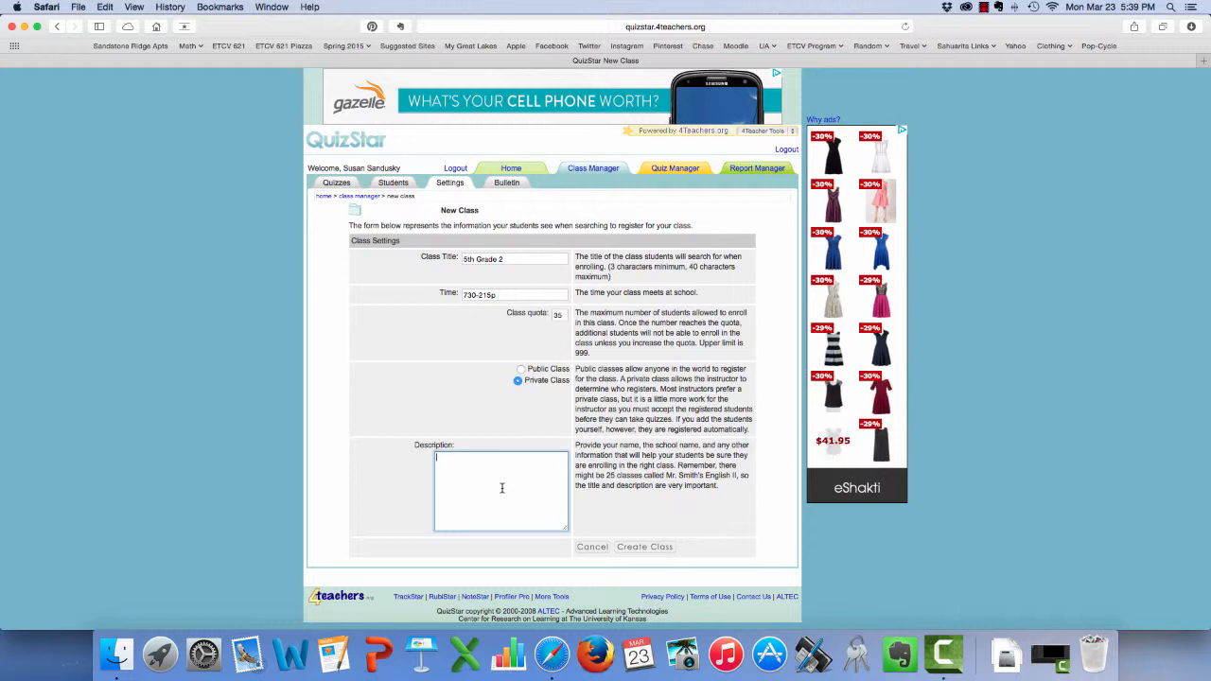
left_click(486, 259)
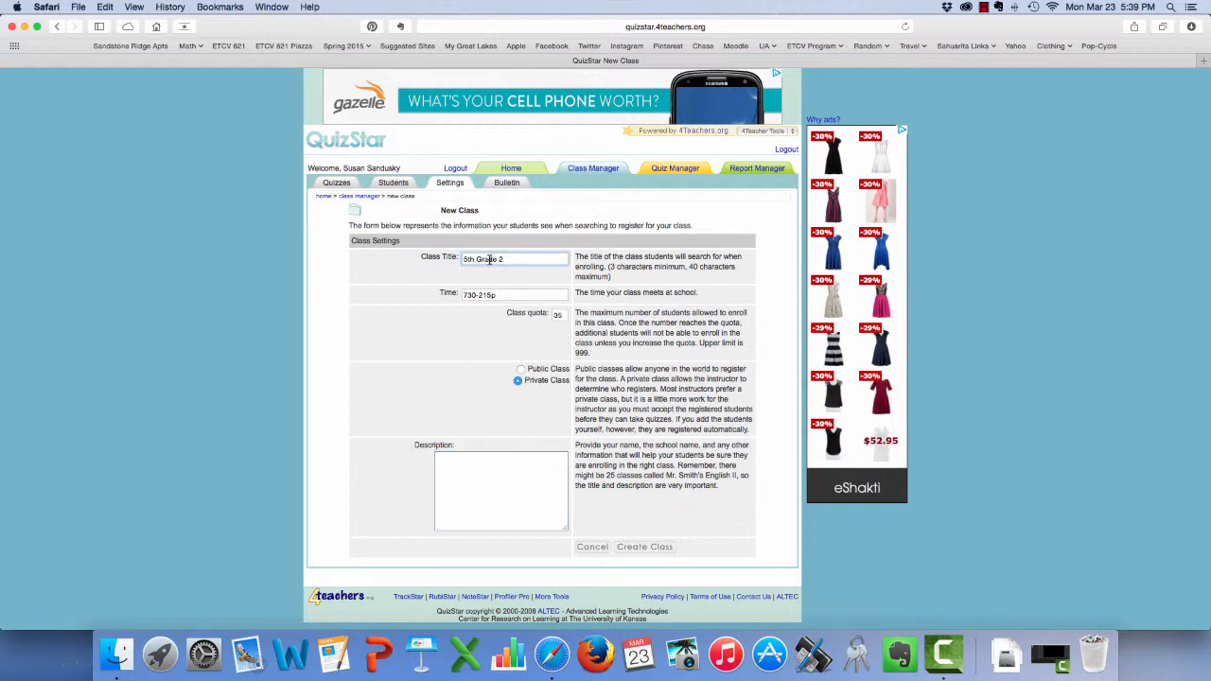
left_click(464, 260)
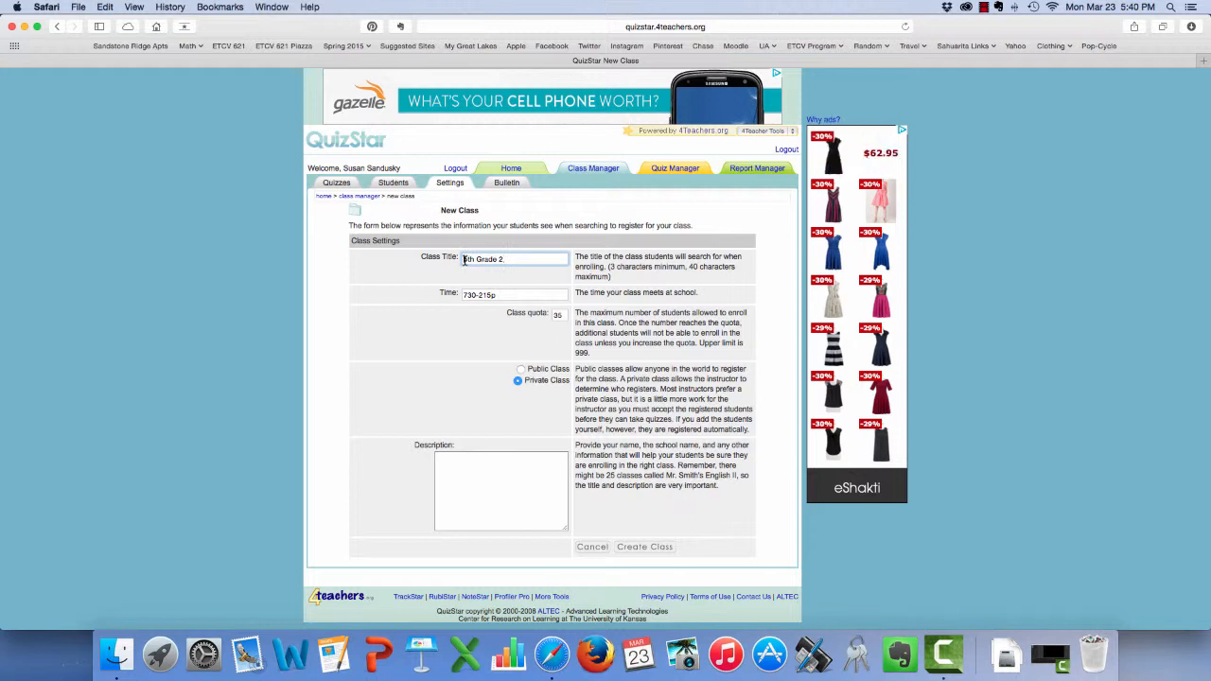
type("Sandusky")
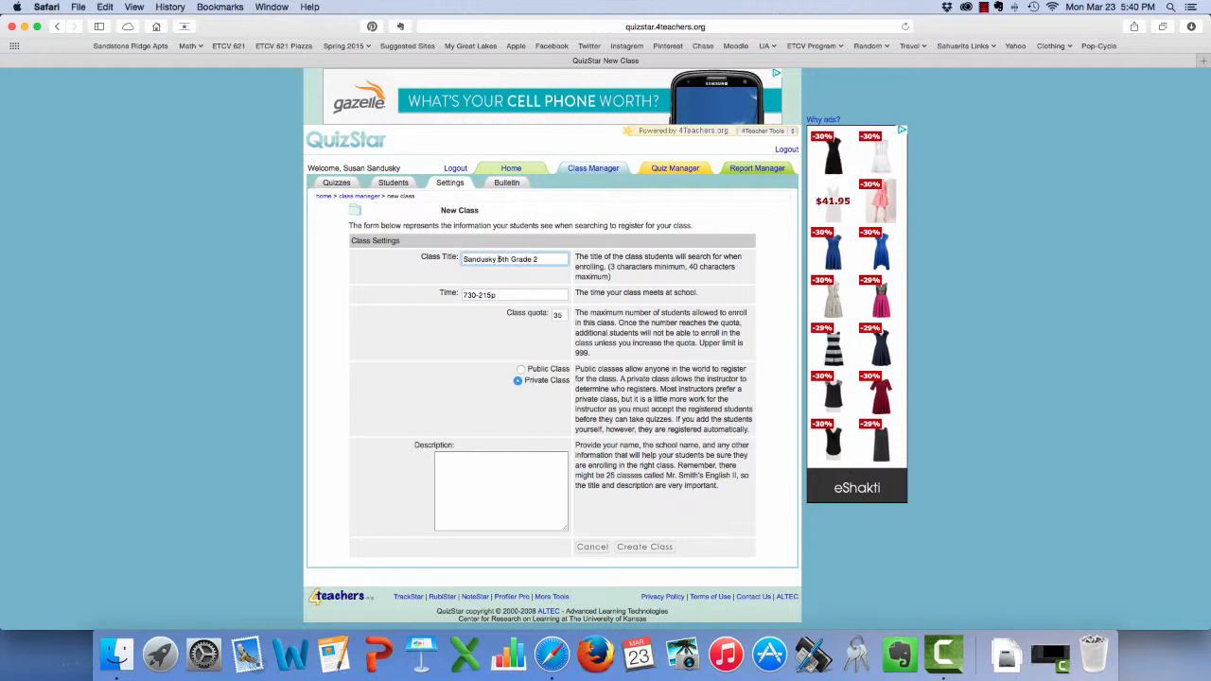
Describe the class with the teacher's title and surname above a second line "Anza Trail, Sahuarita", and create the class.
left_click(481, 488)
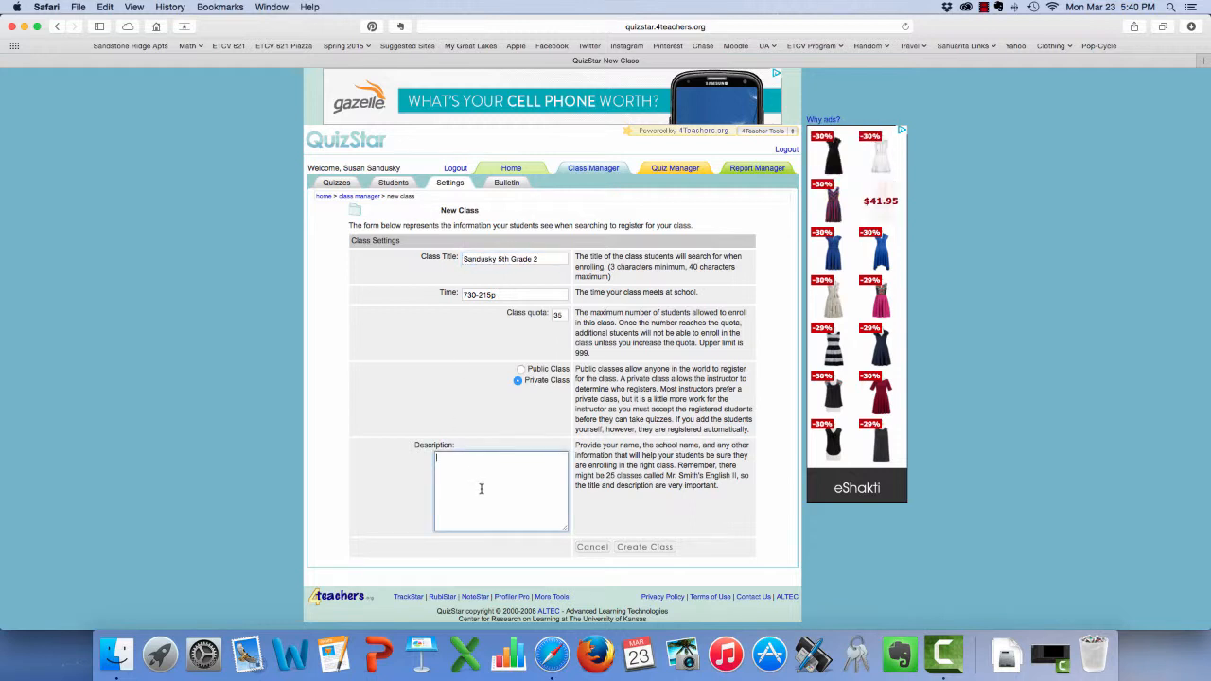
type("Ms. Sandusky")
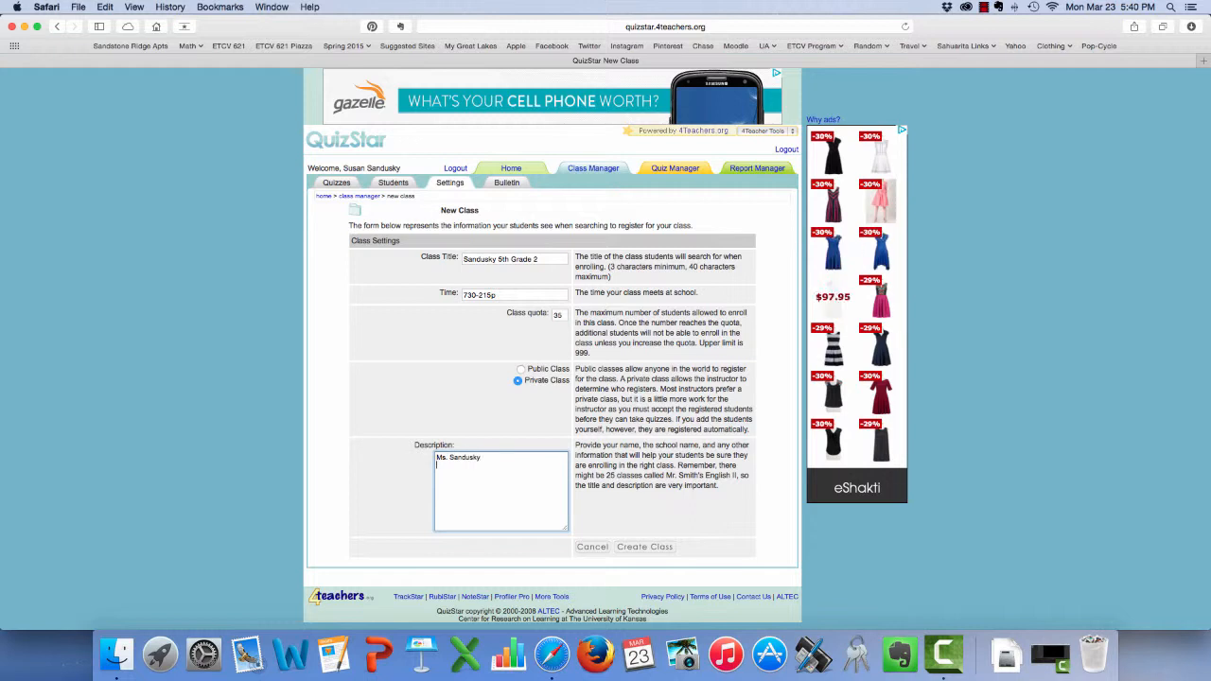
key("Return")
type("Anza Trail. T")
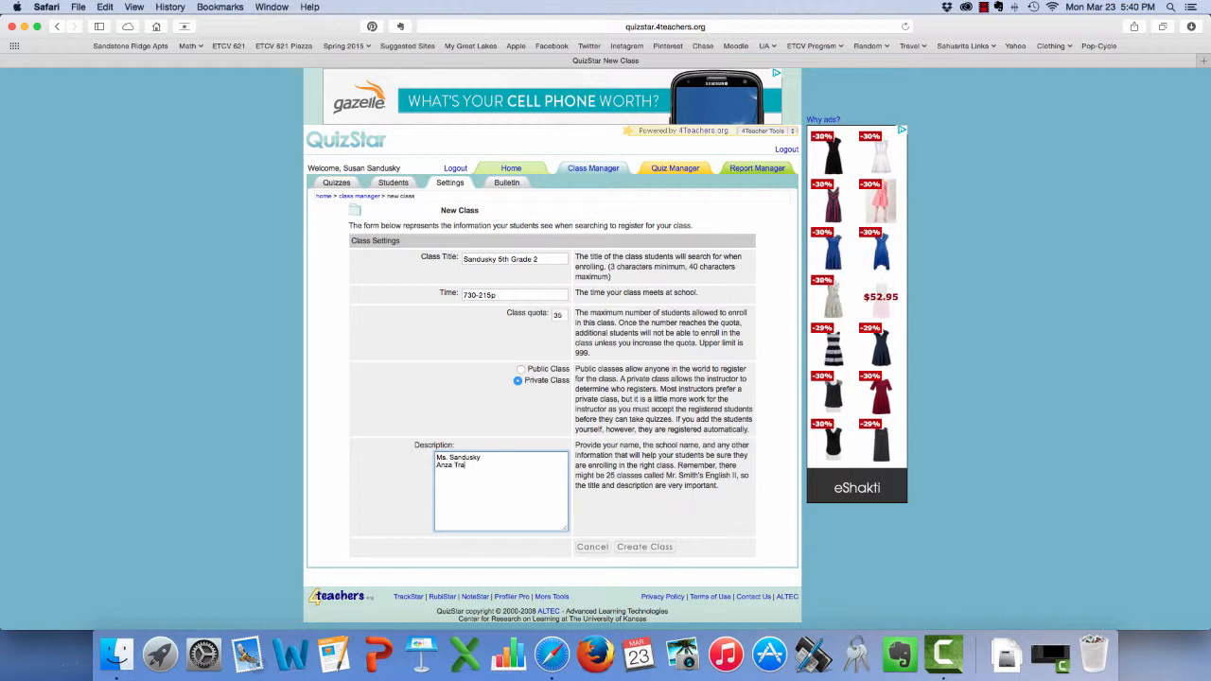
type("ahuarita")
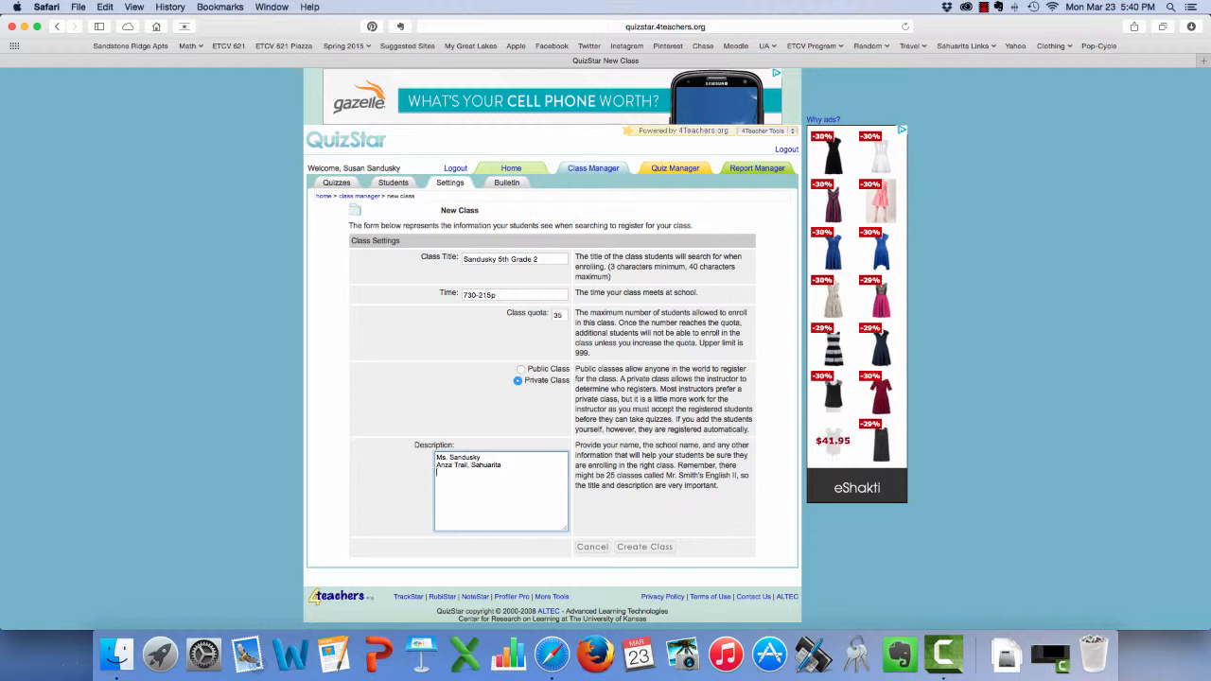
key("Return")
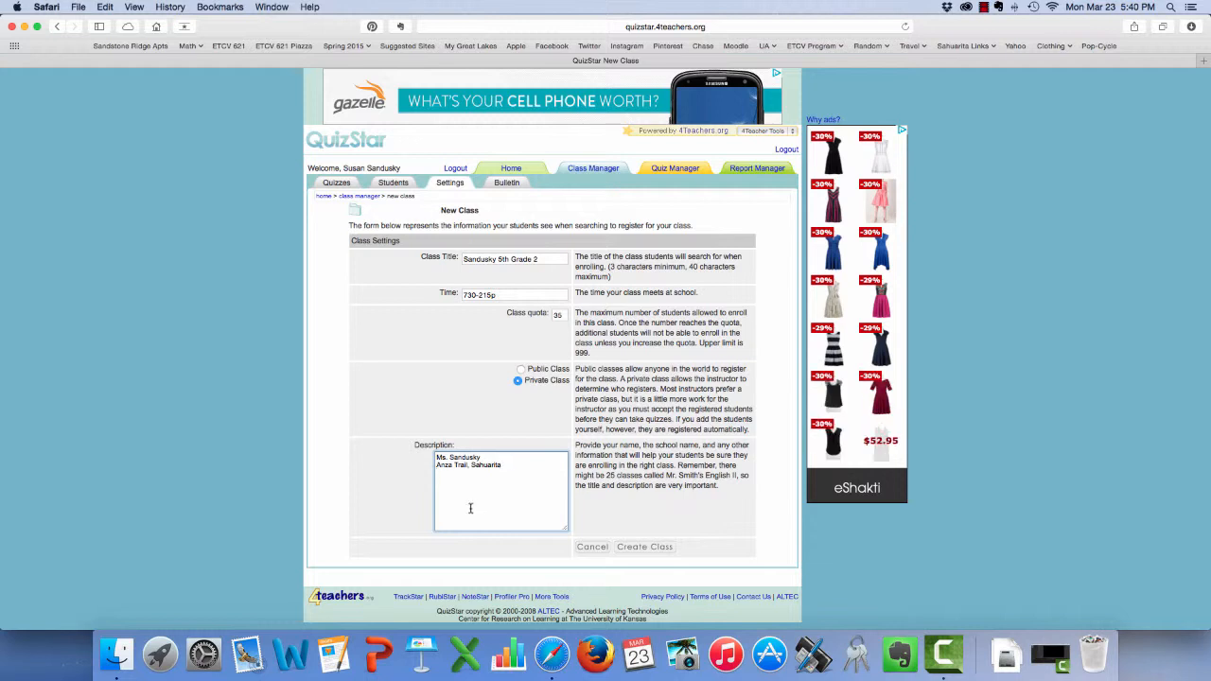
left_click(651, 550)
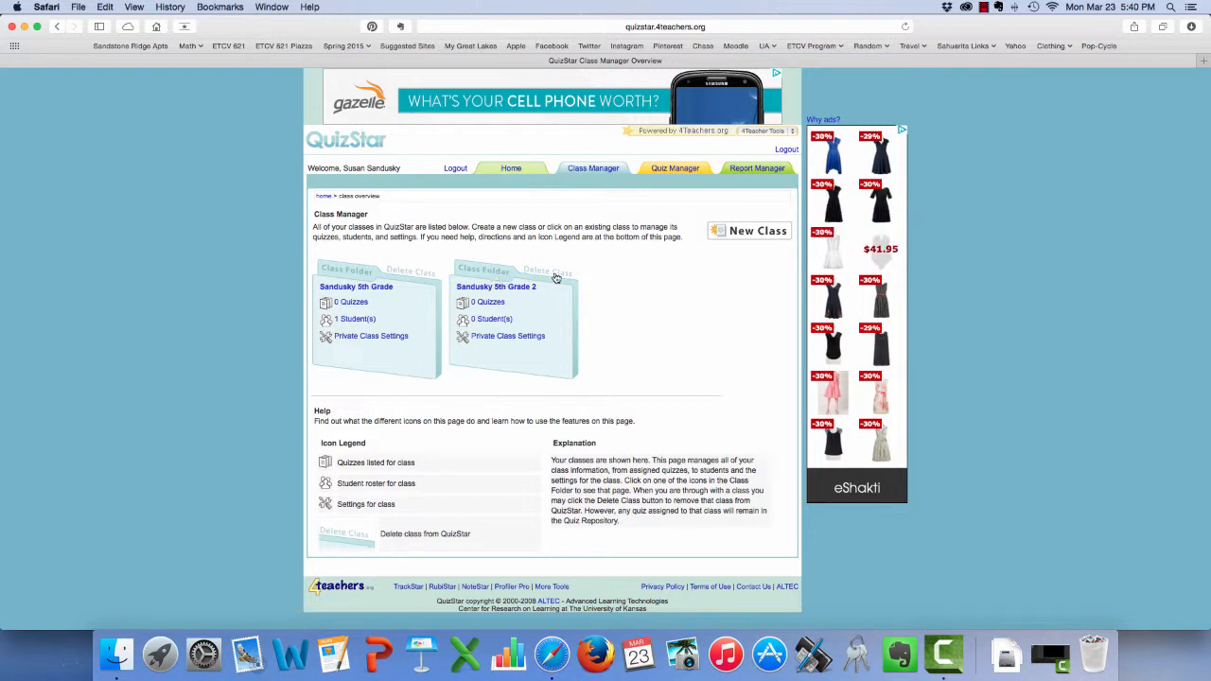
Delete the older 5th Grade class, the one without the 2 in its title.
left_click(422, 274)
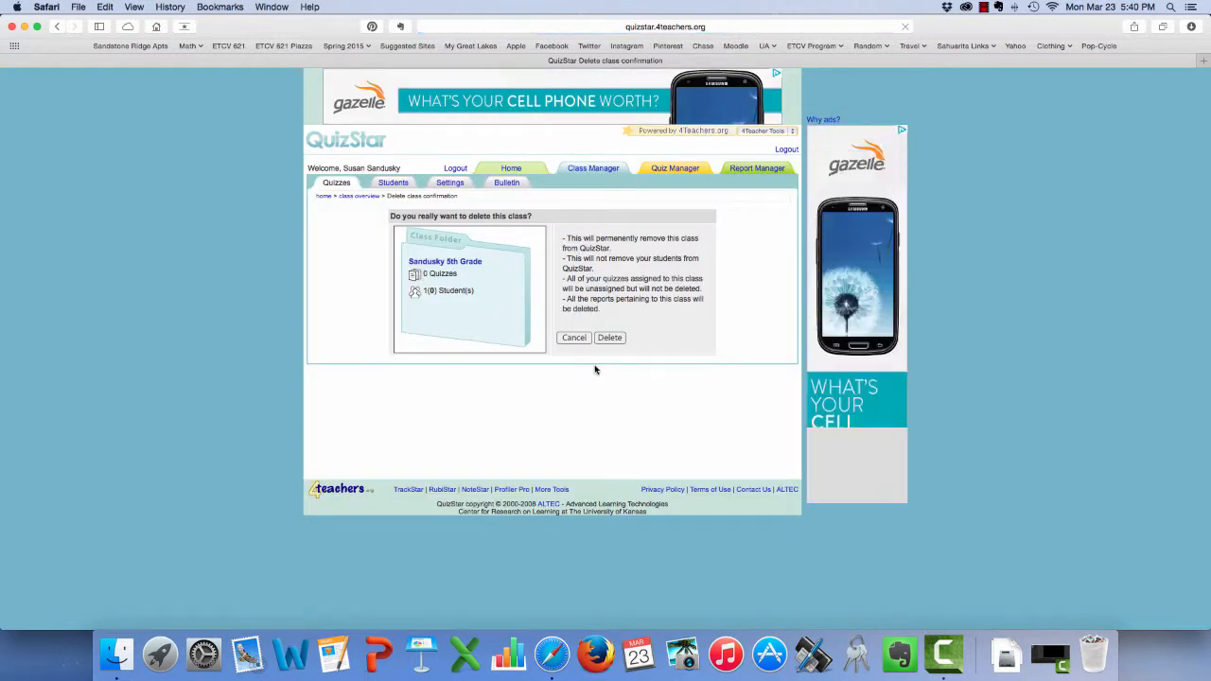
left_click(609, 338)
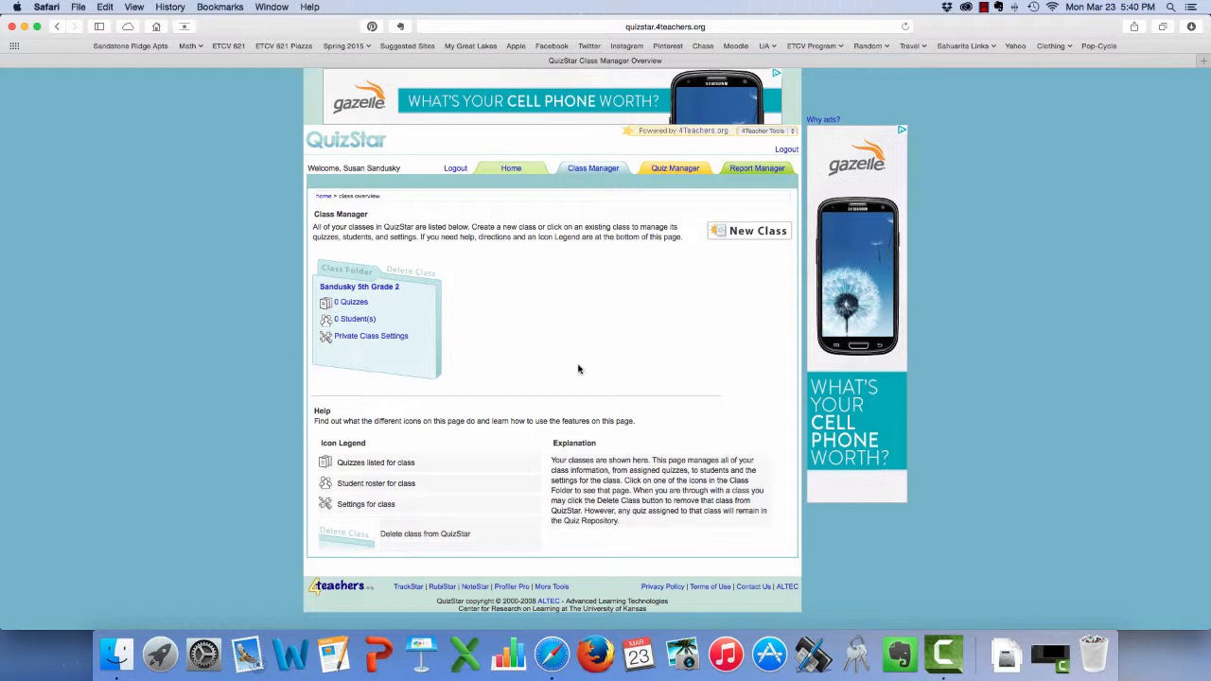
Review the manager descriptions on the instructor home page and start a new quiz in the Quiz Manager.
left_click(512, 169)
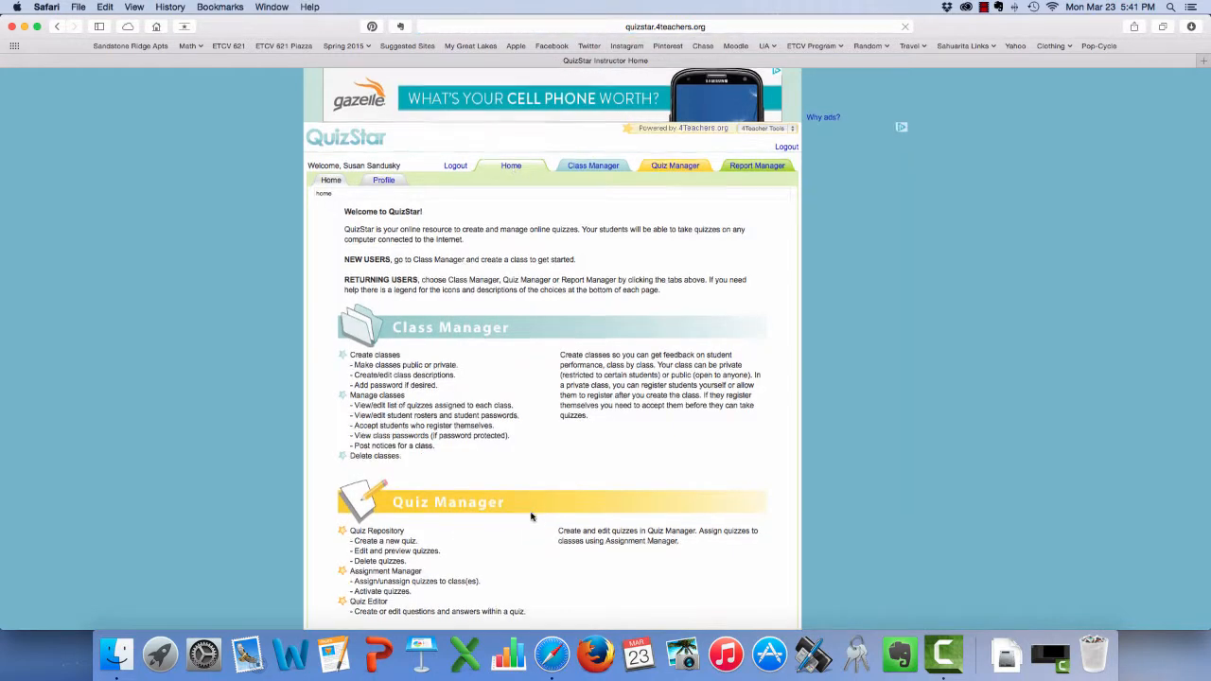
scroll(530, 515, "down", 4)
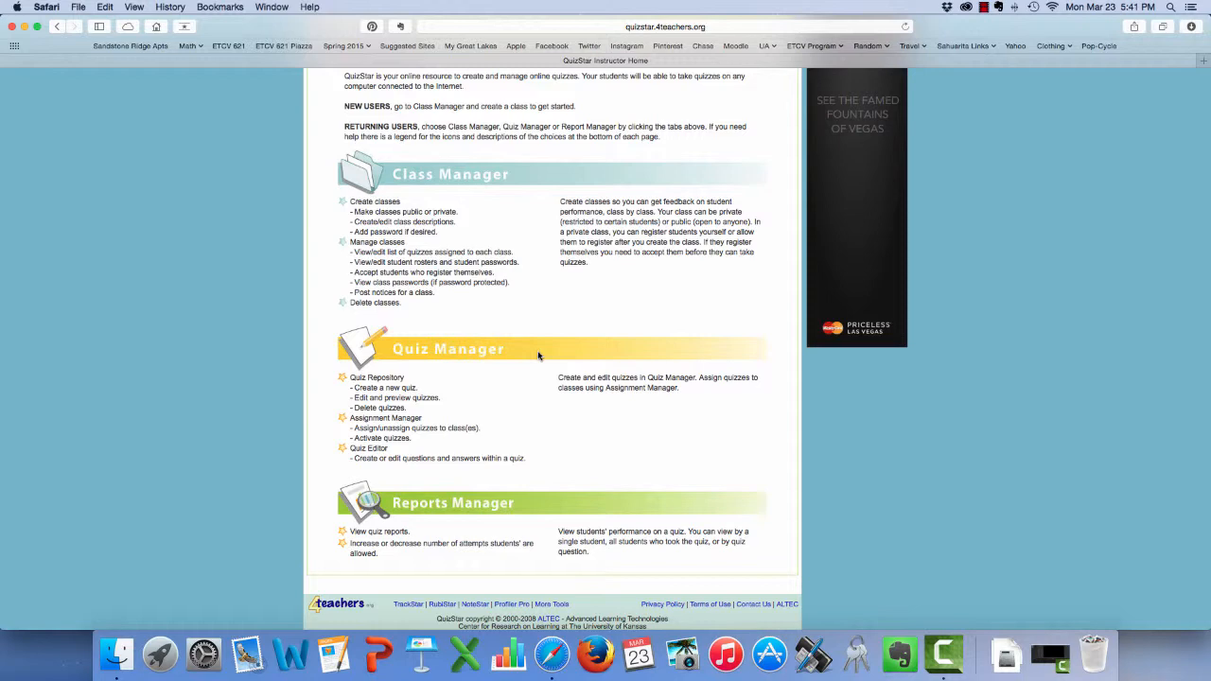
scroll(573, 449, "up", 5)
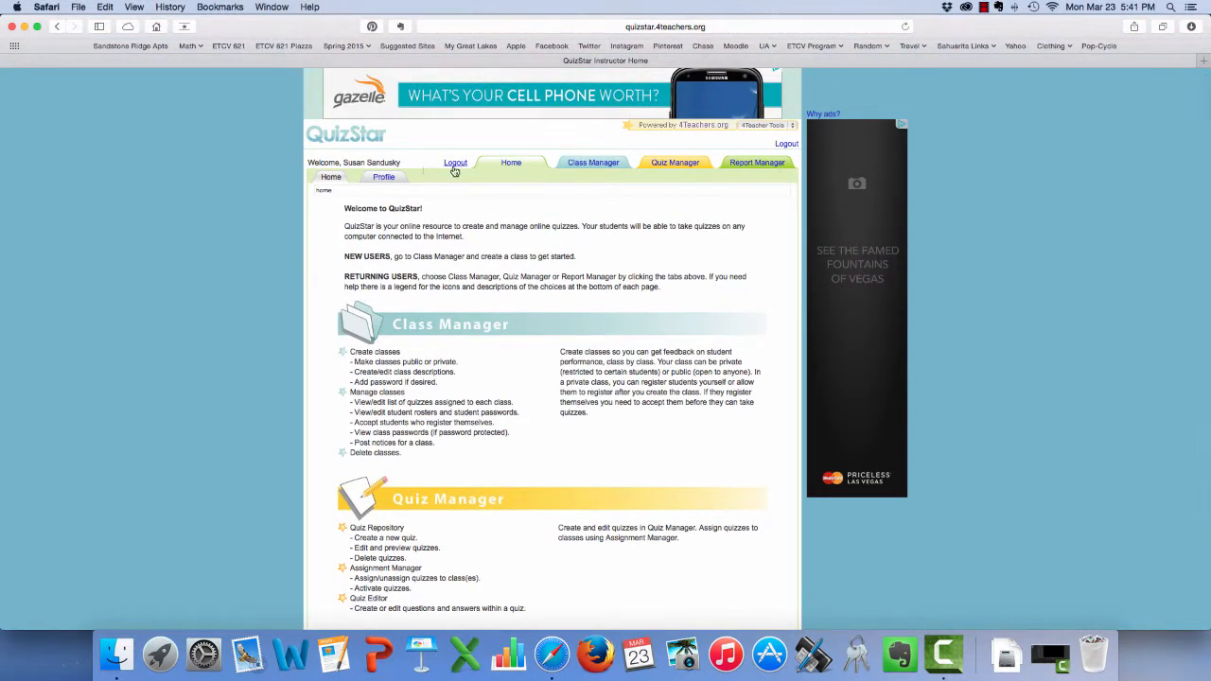
left_click(688, 165)
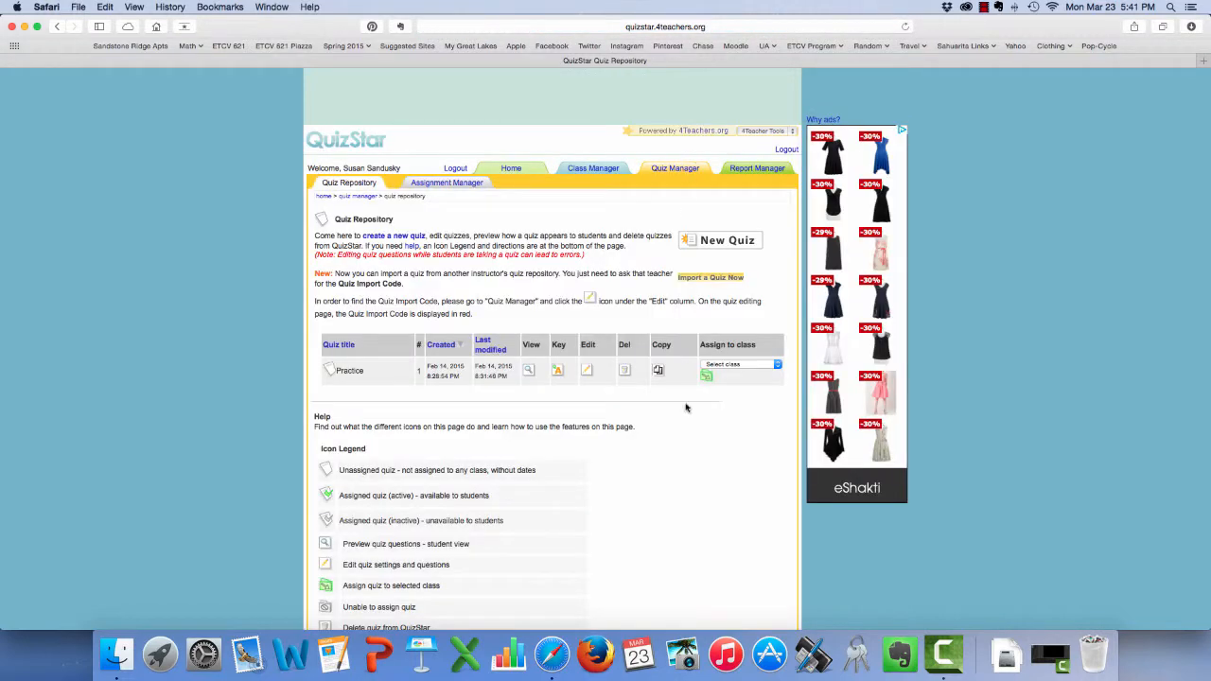
scroll(655, 414, "down", 2)
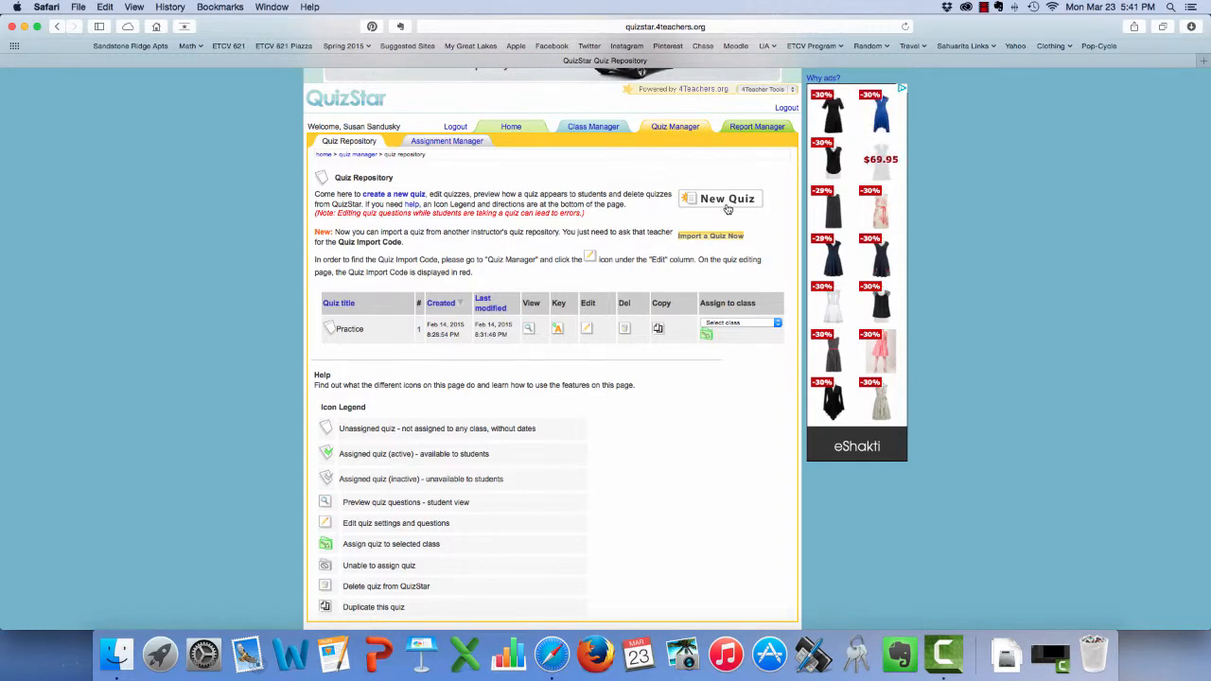
left_click(726, 205)
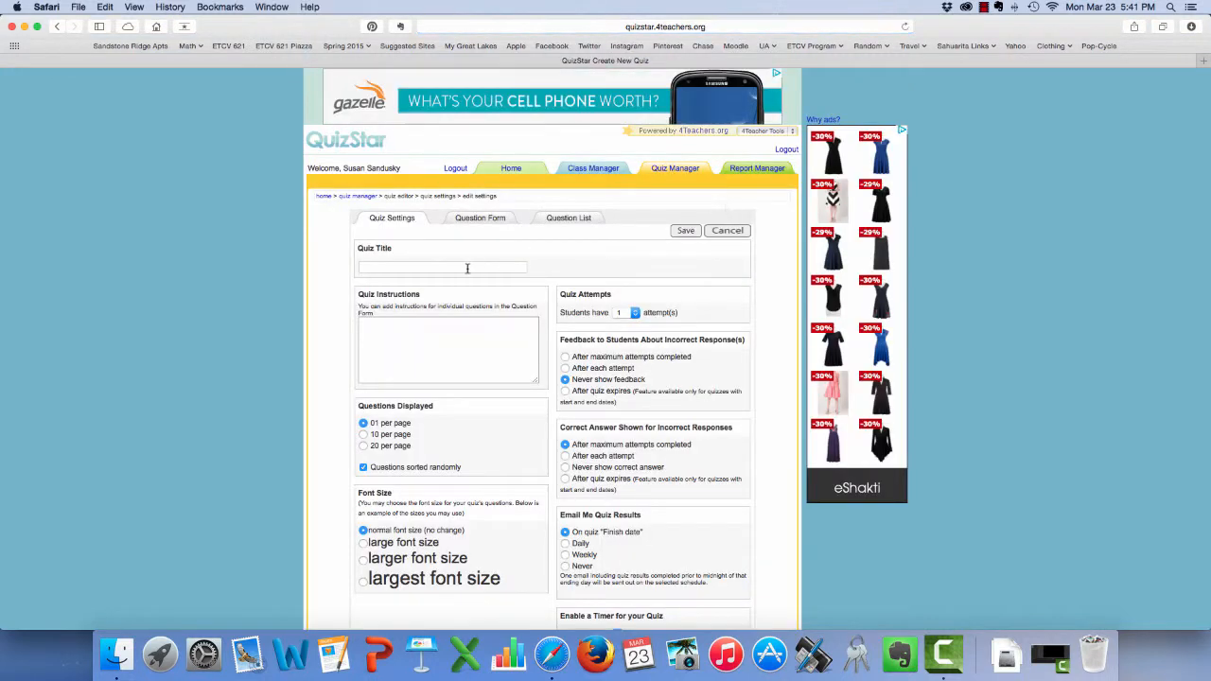
Title the new quiz "Periodic Table of Elements".
left_click(411, 265)
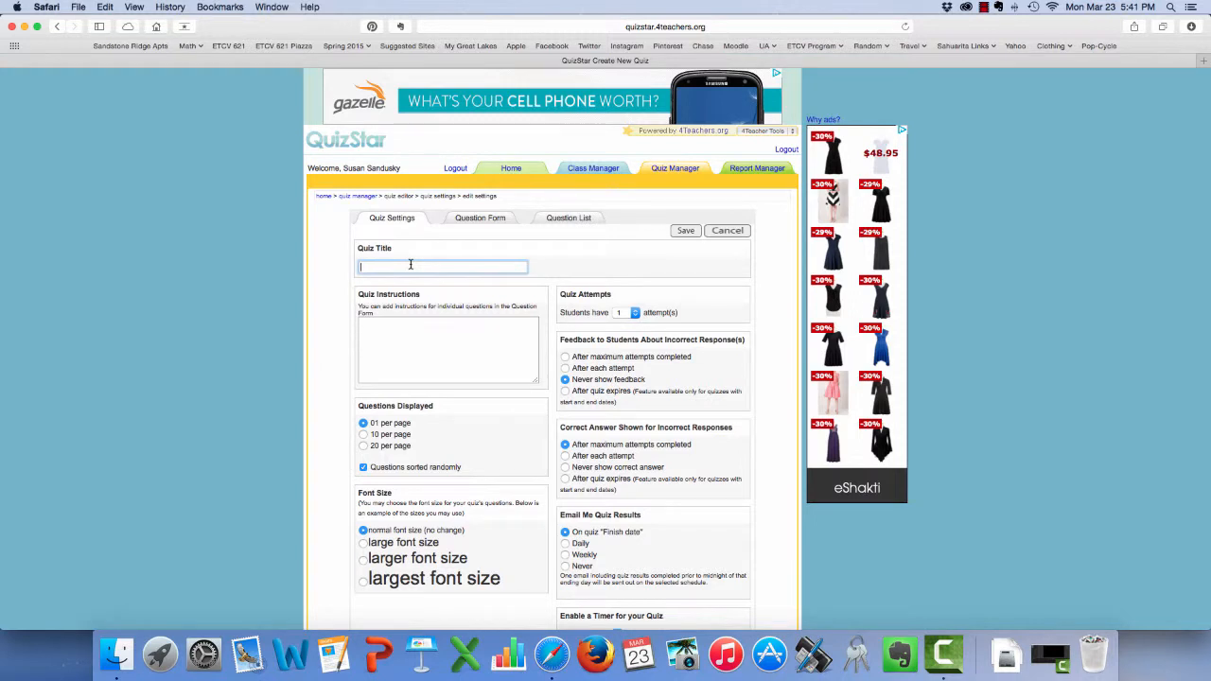
type("Periodic")
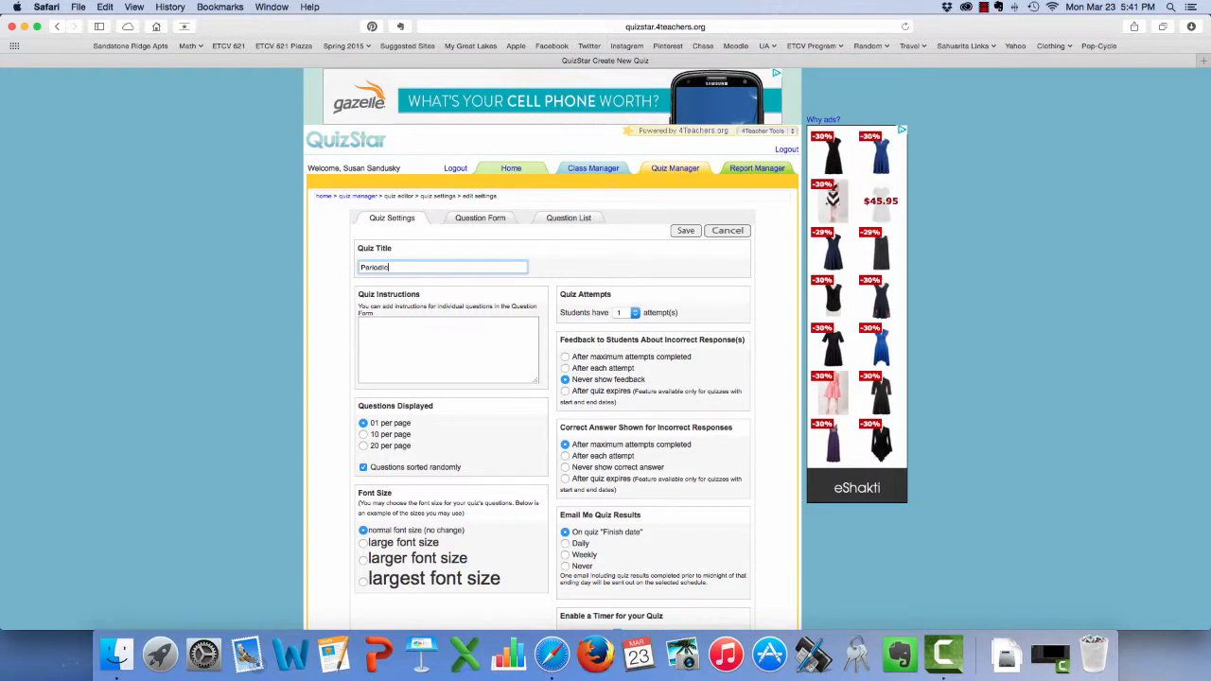
type(" Table of Elements")
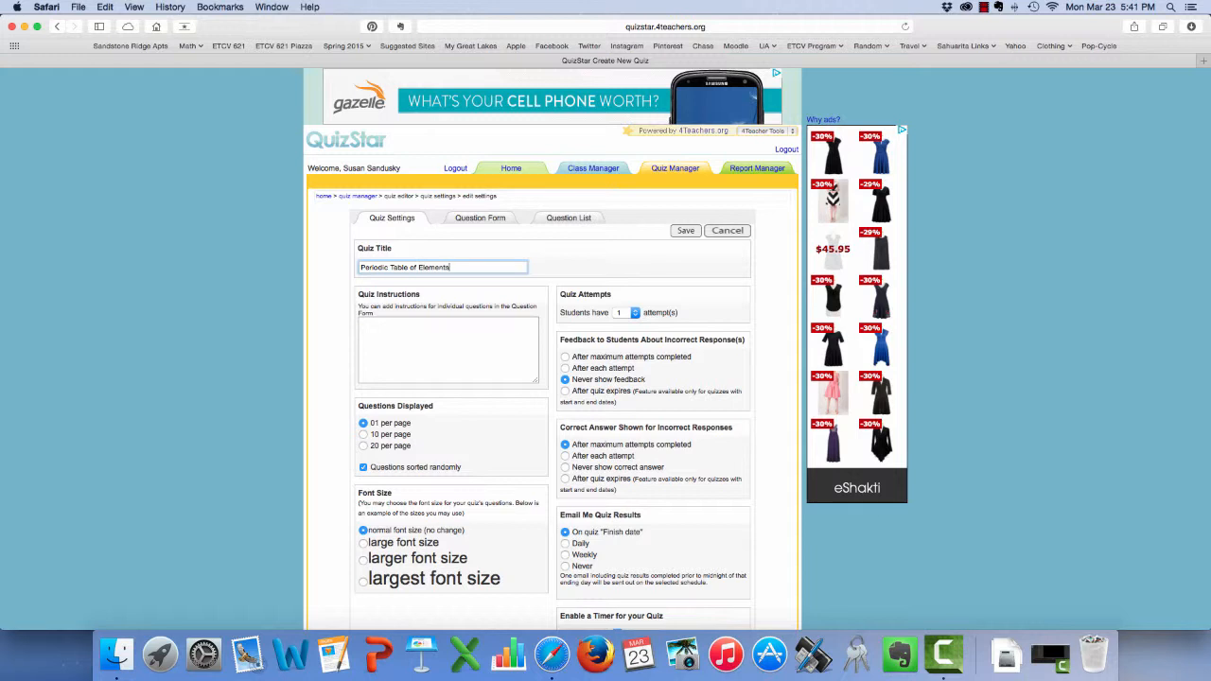
Enter the quiz instructions "Answer all of the questions to the best of your ability. If you don't know an answer, please take your best guess and move forward.".
key("Tab")
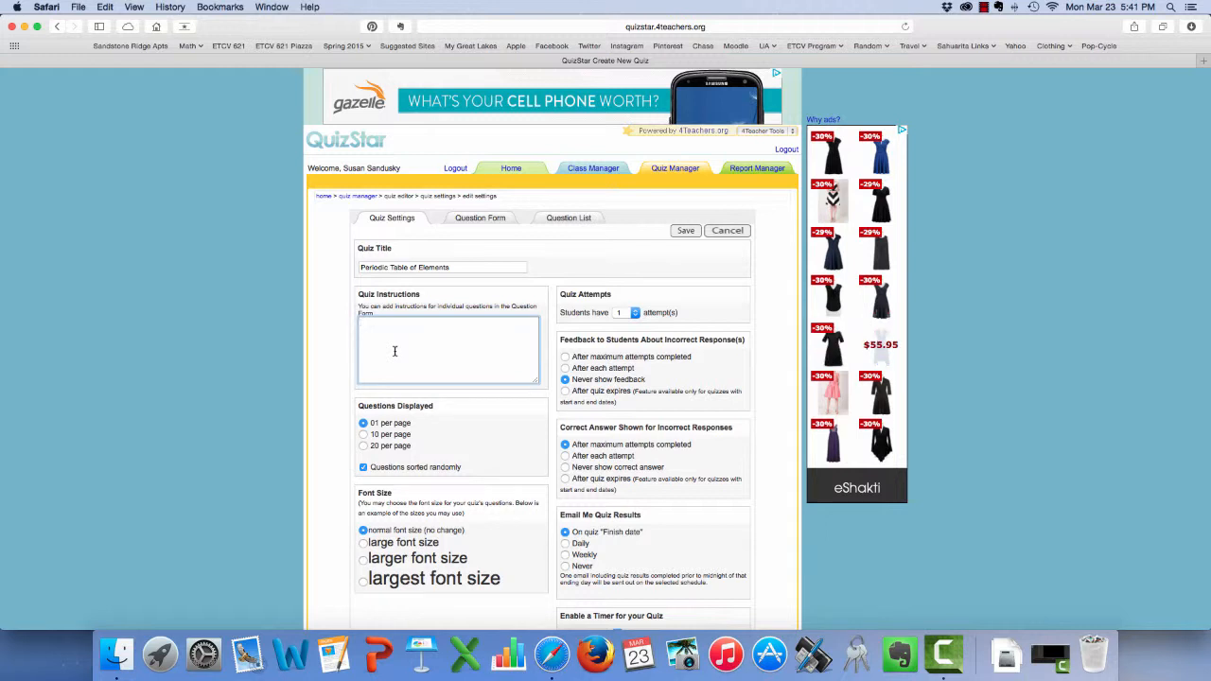
type("Answer")
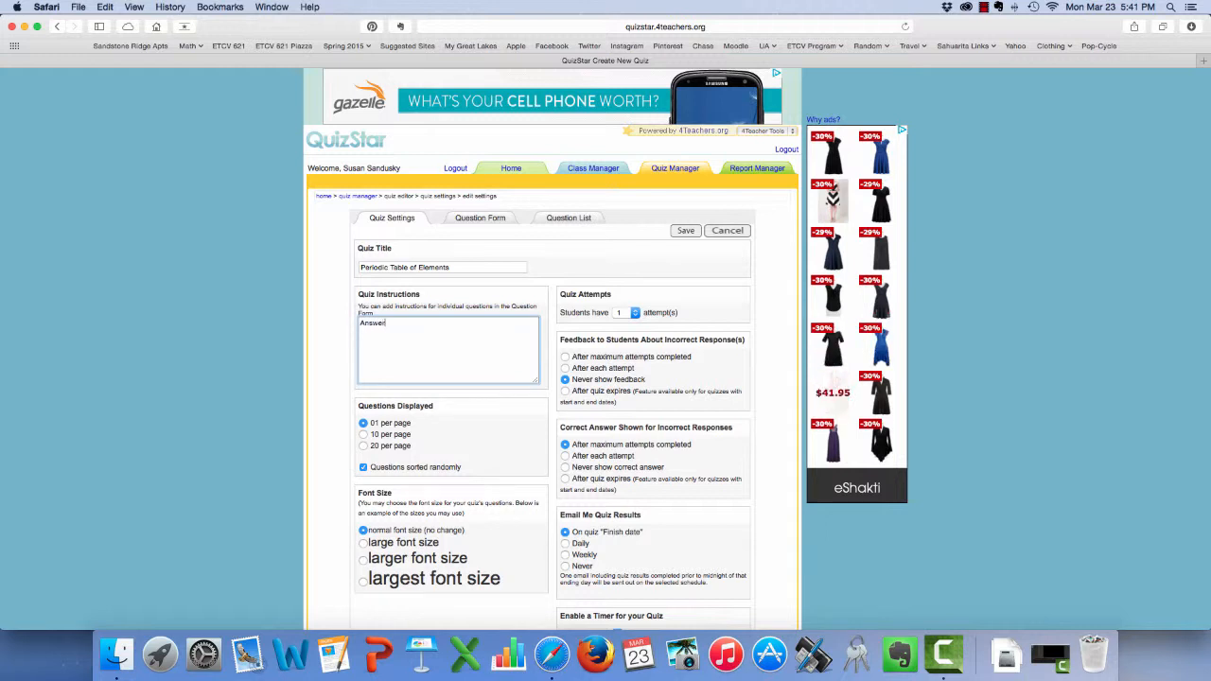
type(" all of the questi")
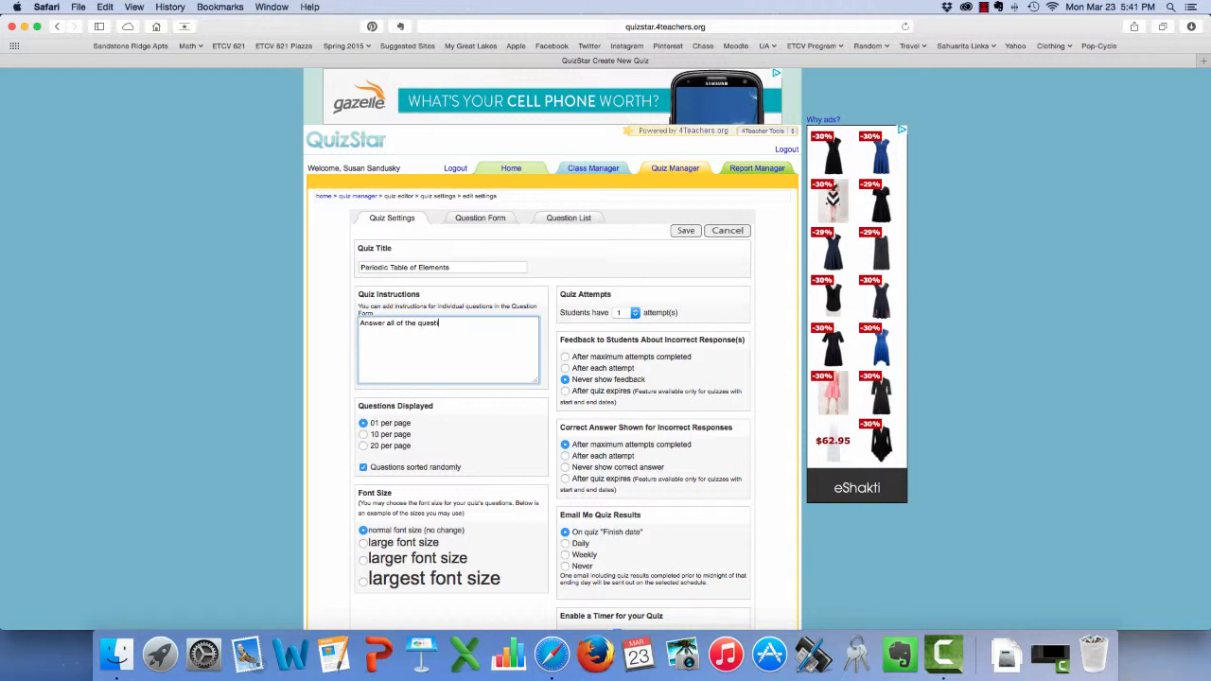
type("ons to")
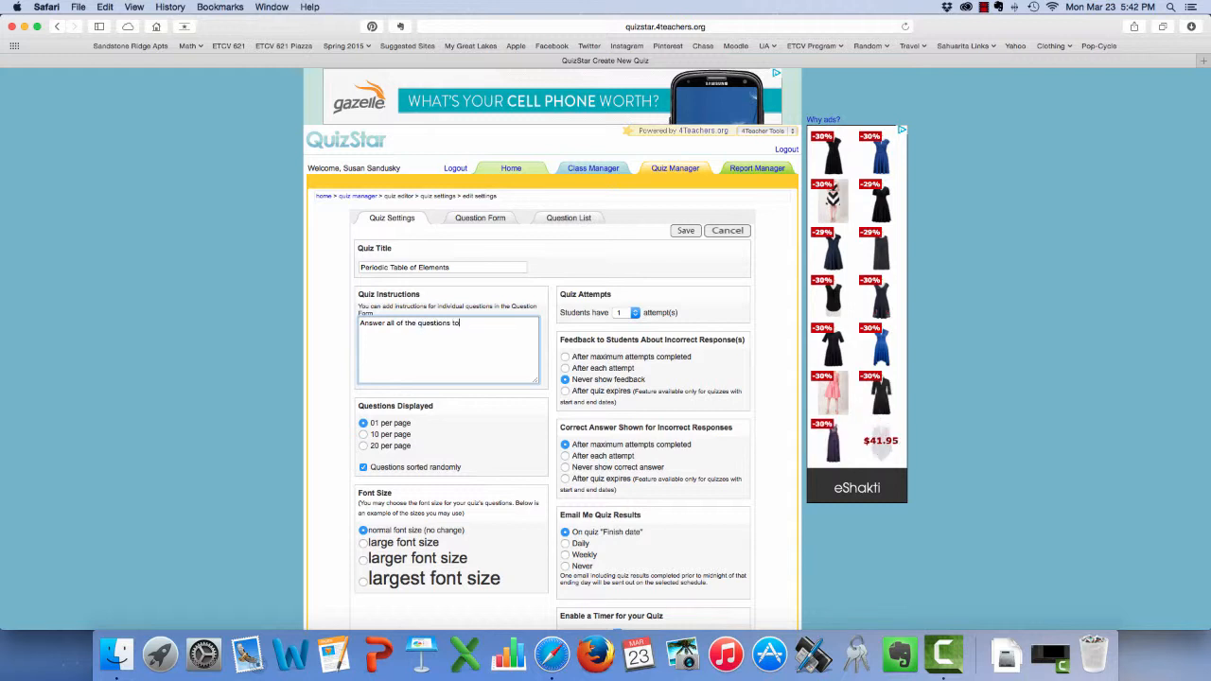
type(" the best of your abi")
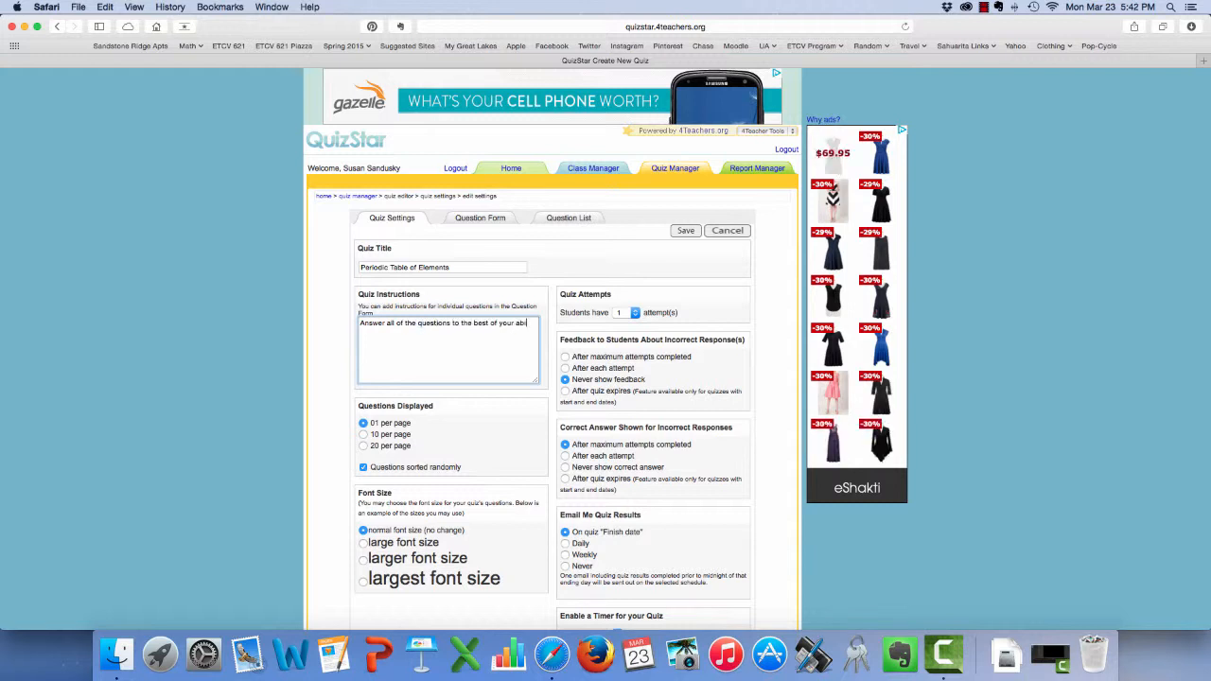
type("lity.  If you don")
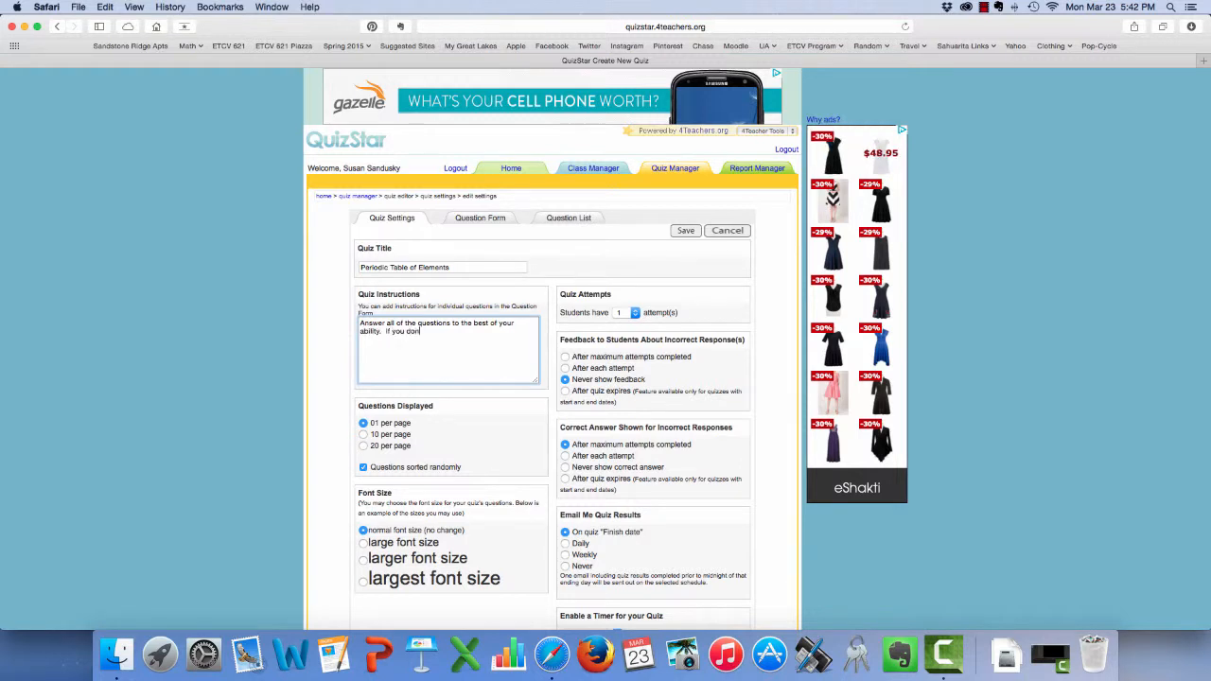
type("'t know an a")
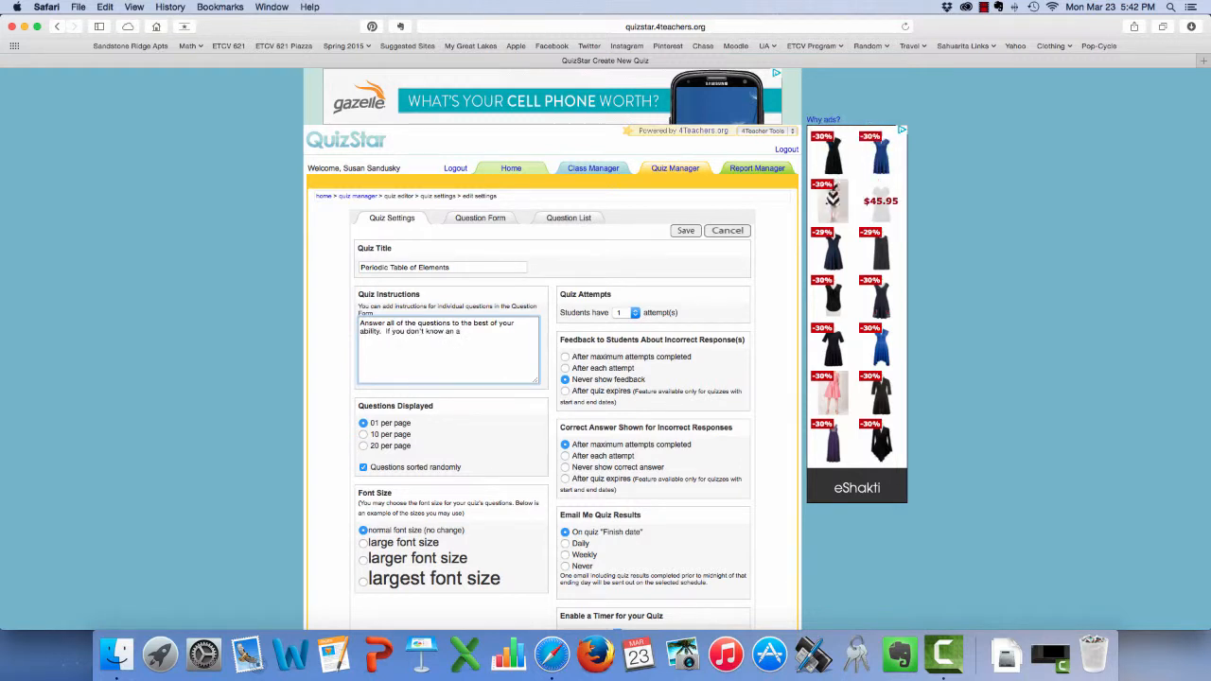
type("nswer, please")
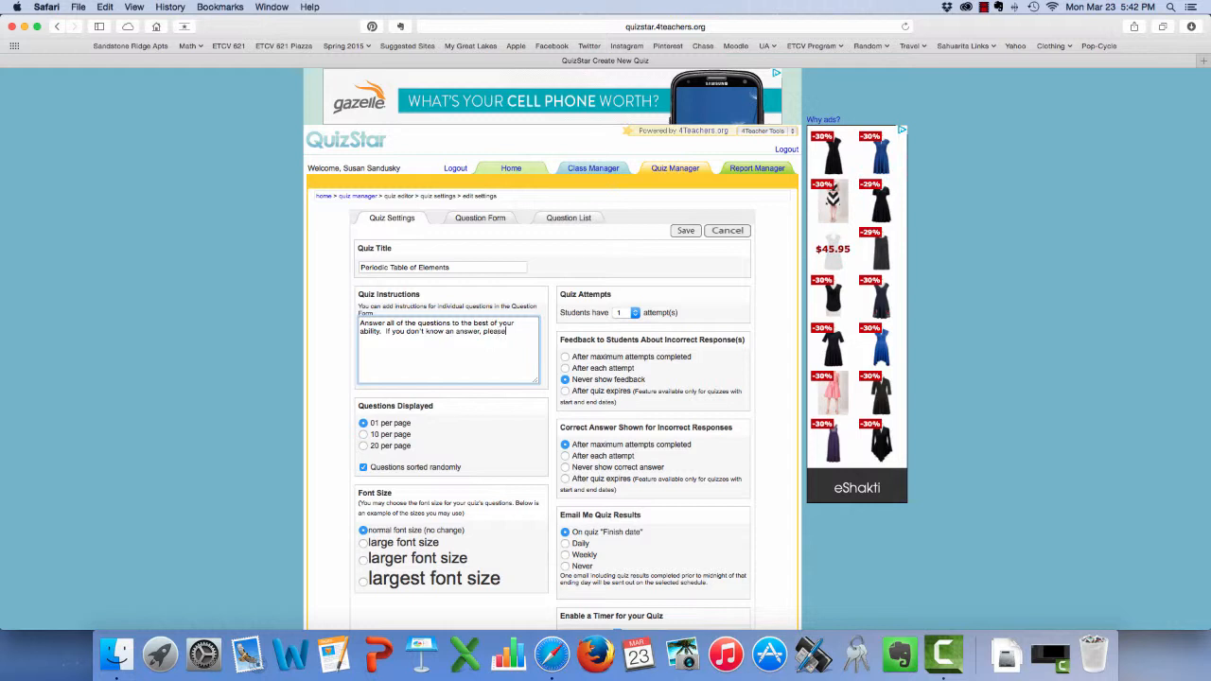
type(" take your best")
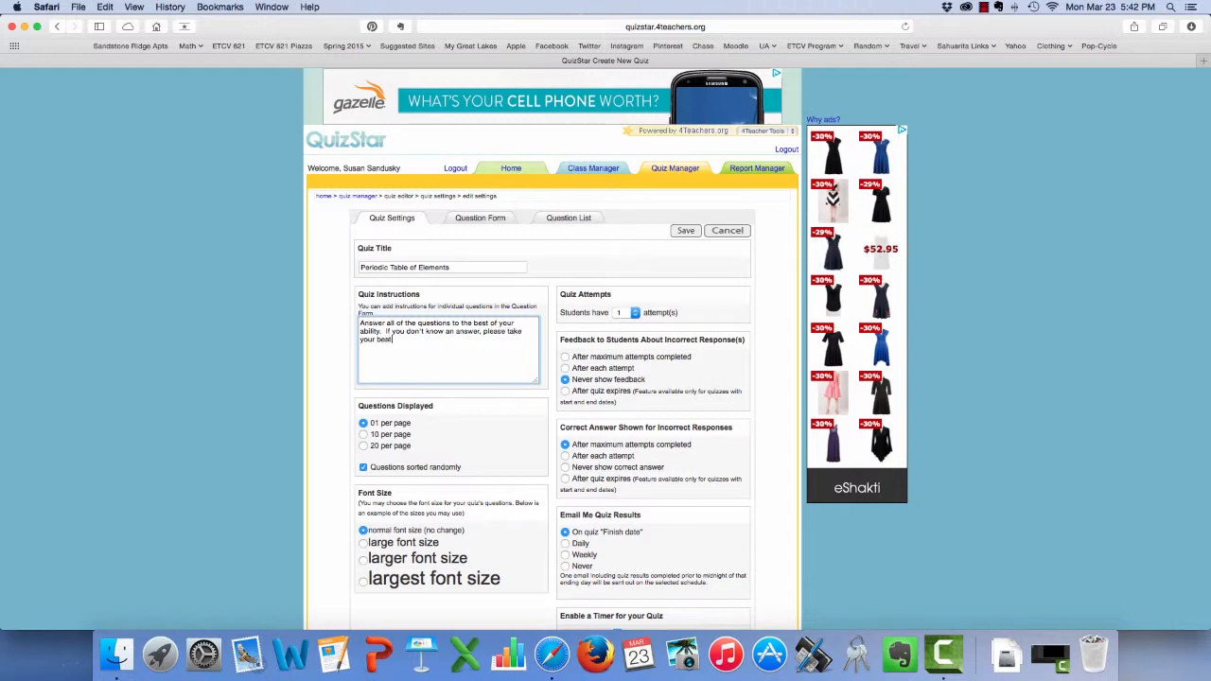
type(" guess and ")
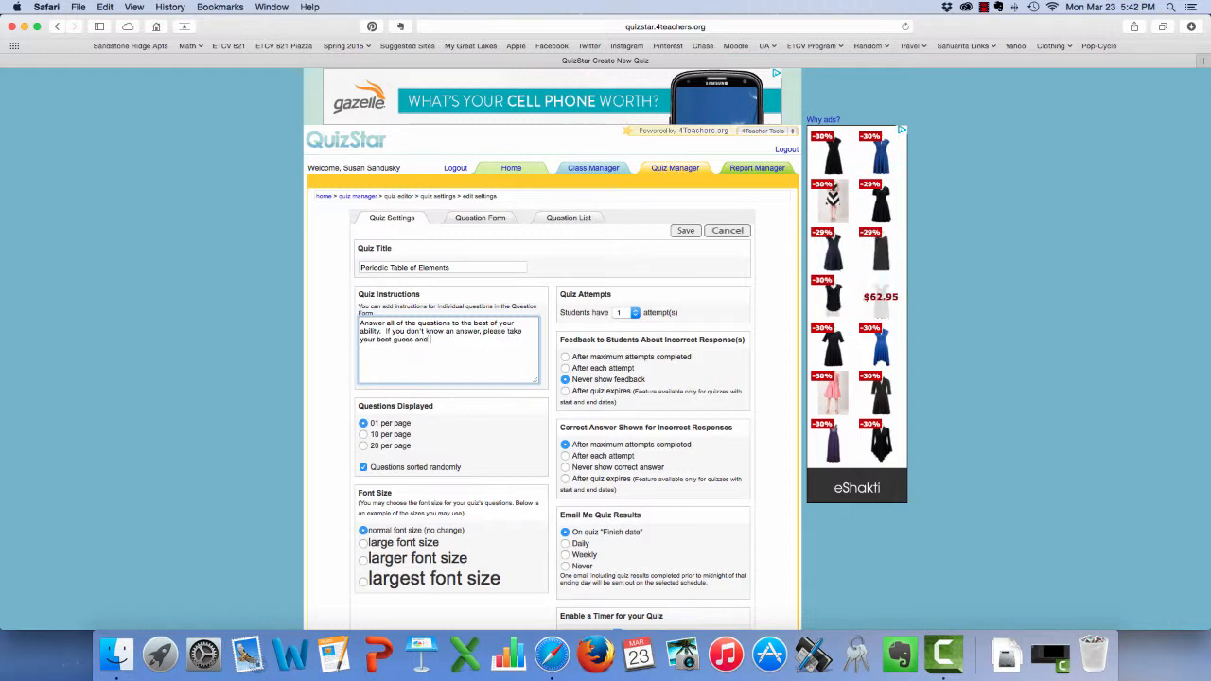
type("move forwar")
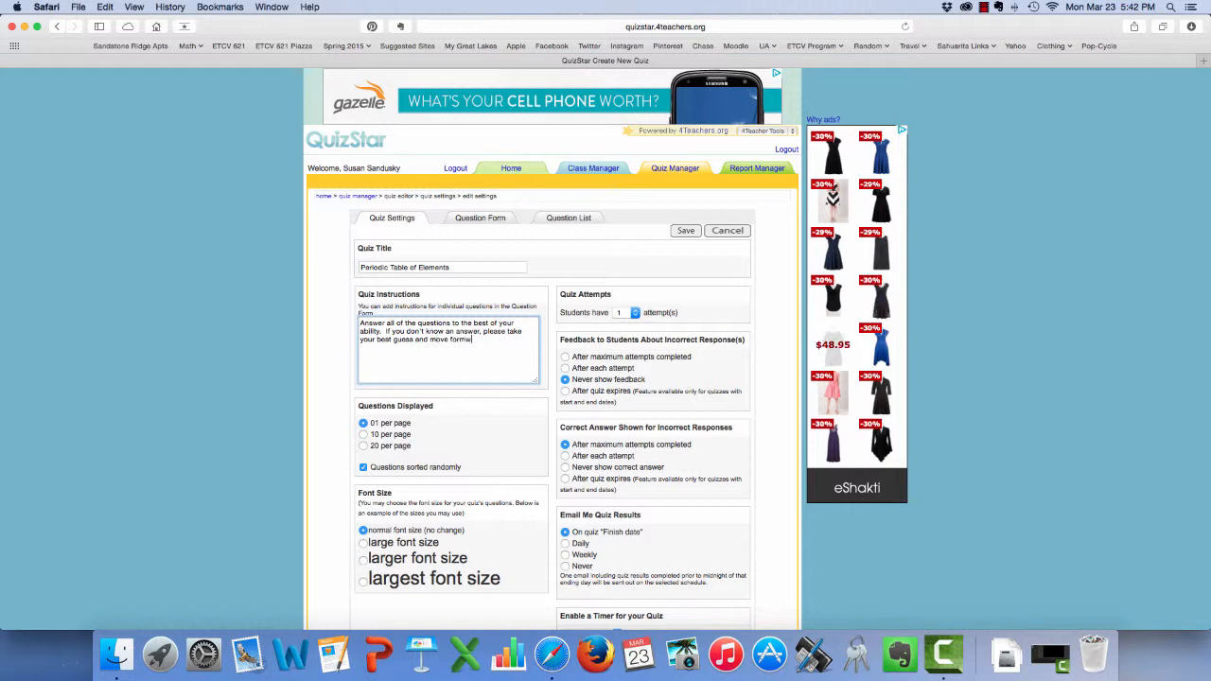
key("BackSpace")
key("BackSpace")
key("BackSpace")
key("BackSpace")
type("ward.")
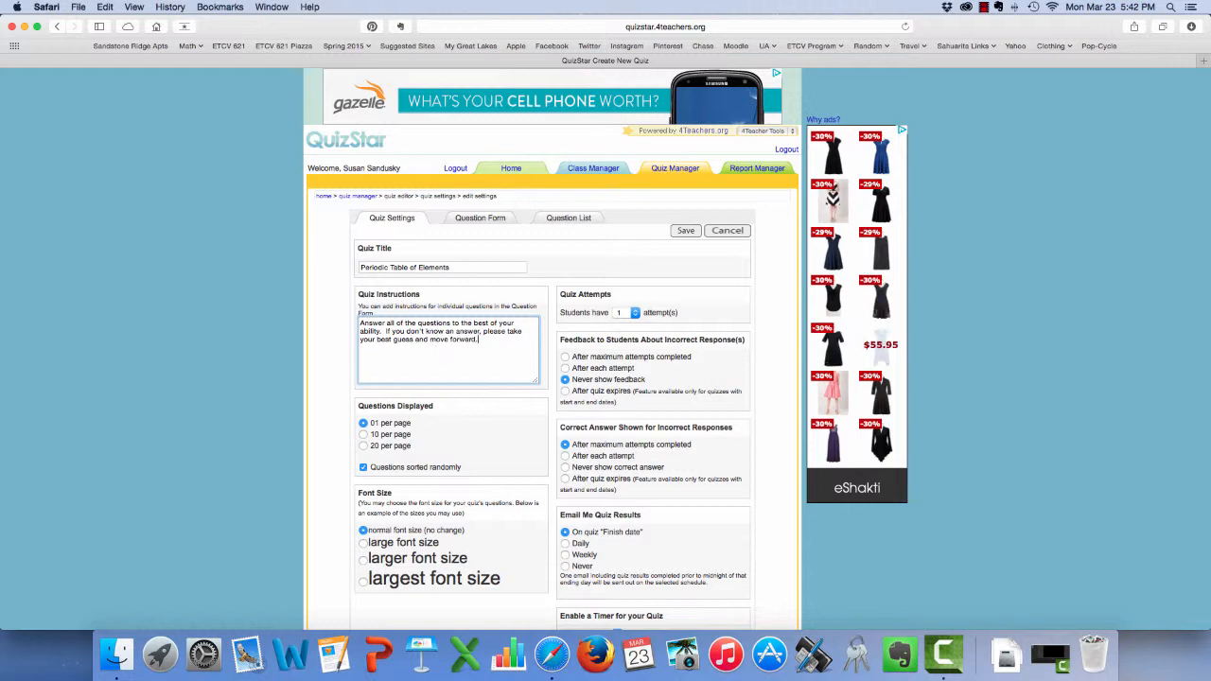
left_click(427, 407)
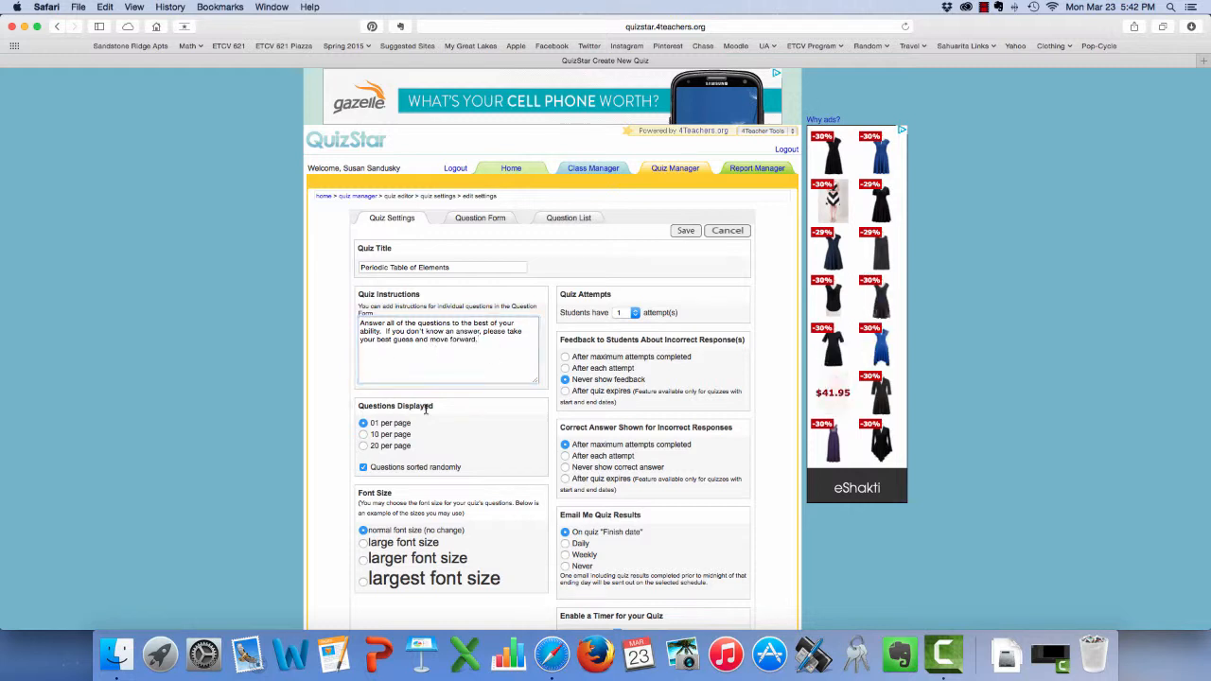
scroll(435, 408, "down", 3)
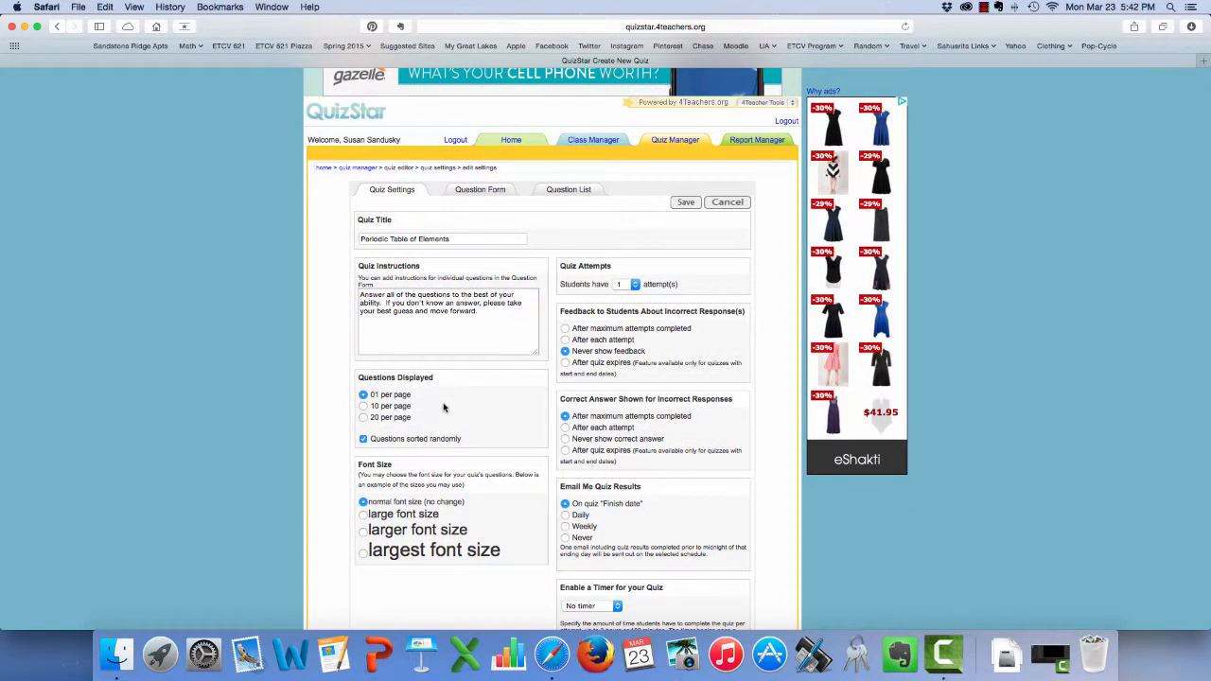
Choose the larger font size for the quiz questions and allow students 3 attempts.
scroll(444, 406, "down", 3)
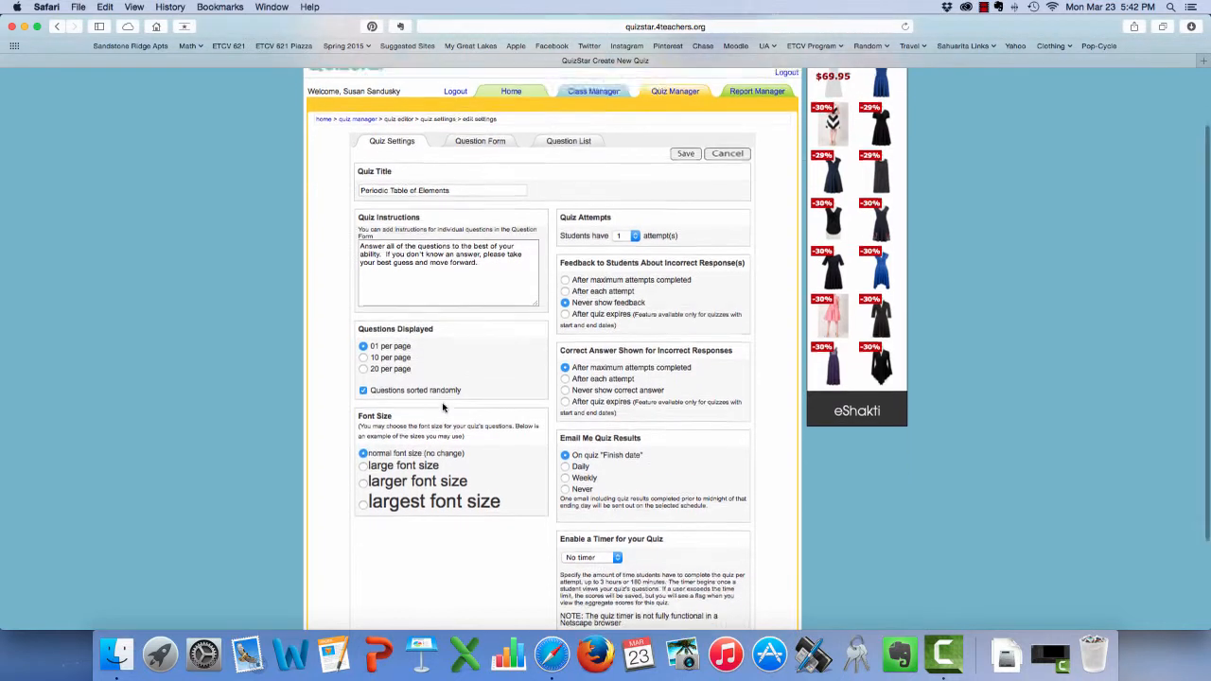
left_click(363, 475)
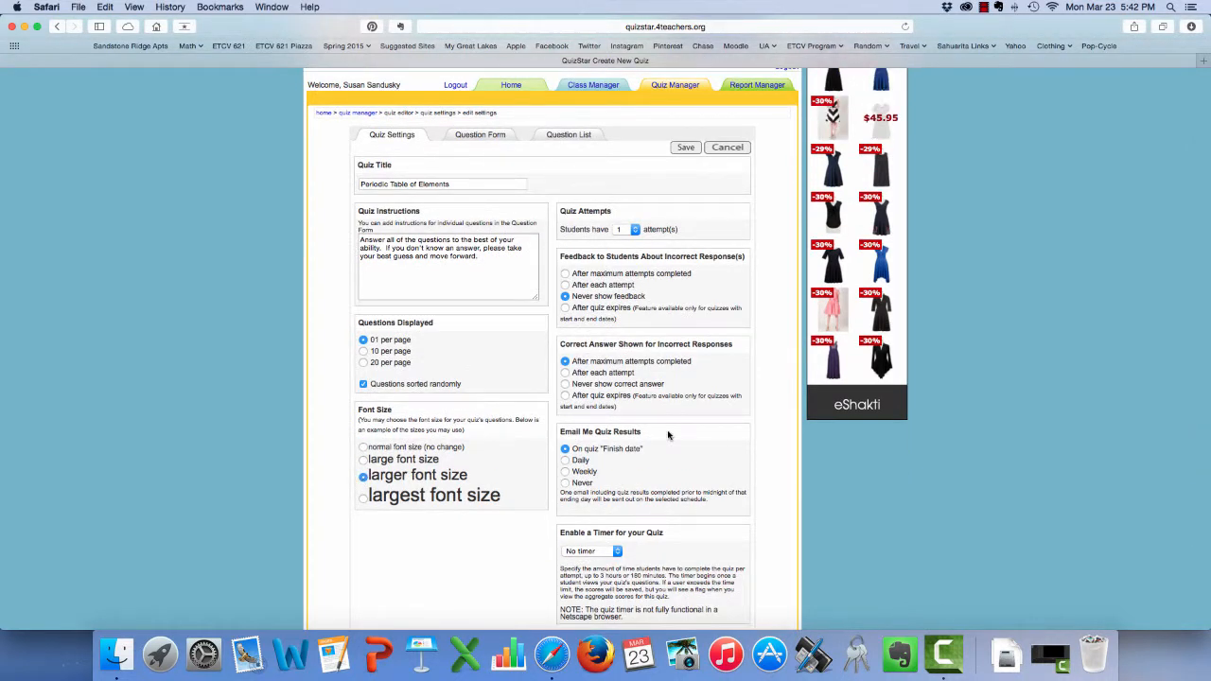
scroll(668, 434, "up", 2)
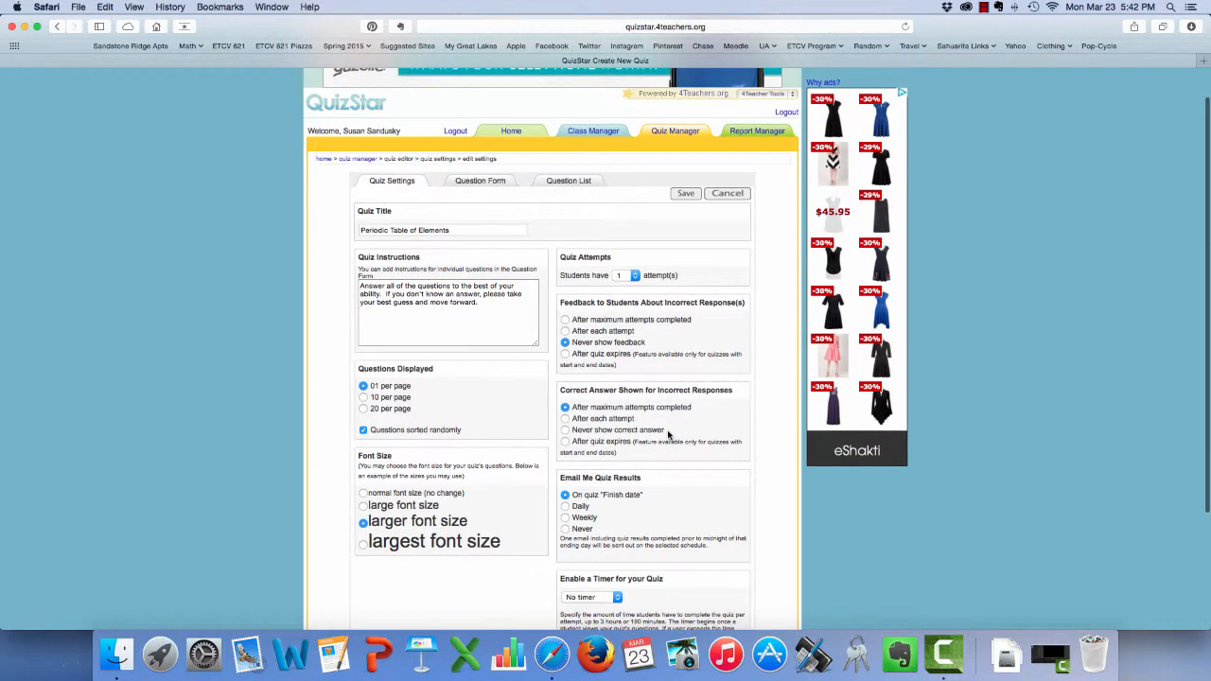
left_click(634, 276)
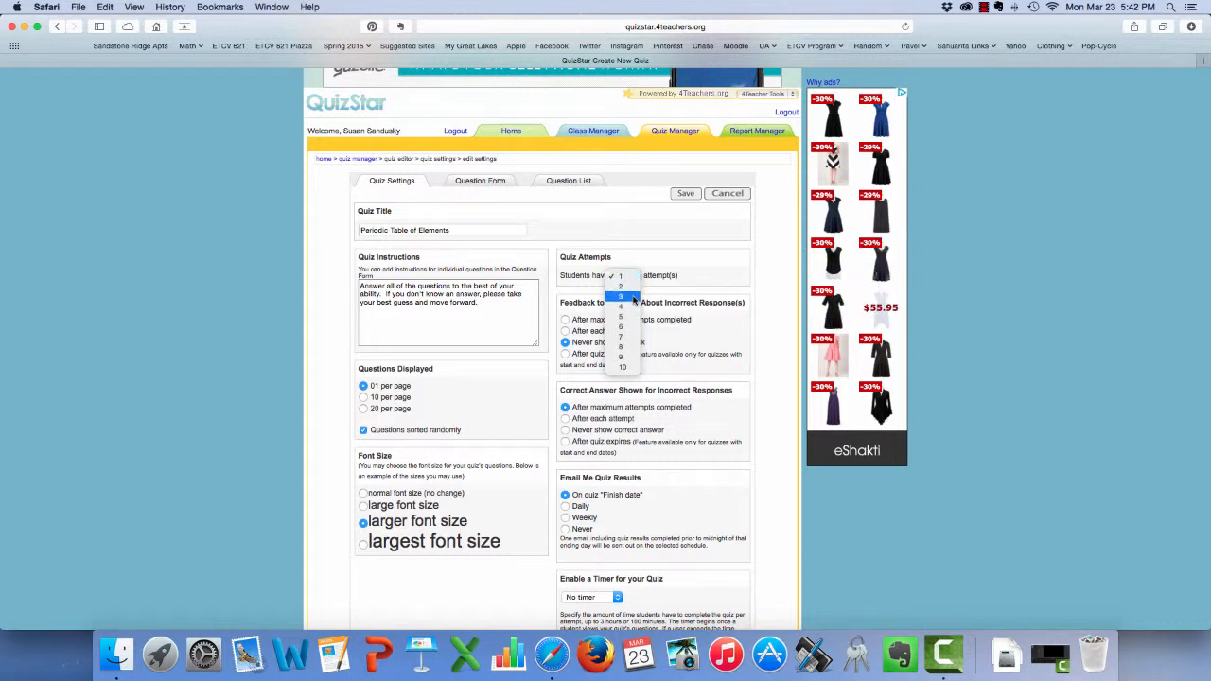
left_click(632, 297)
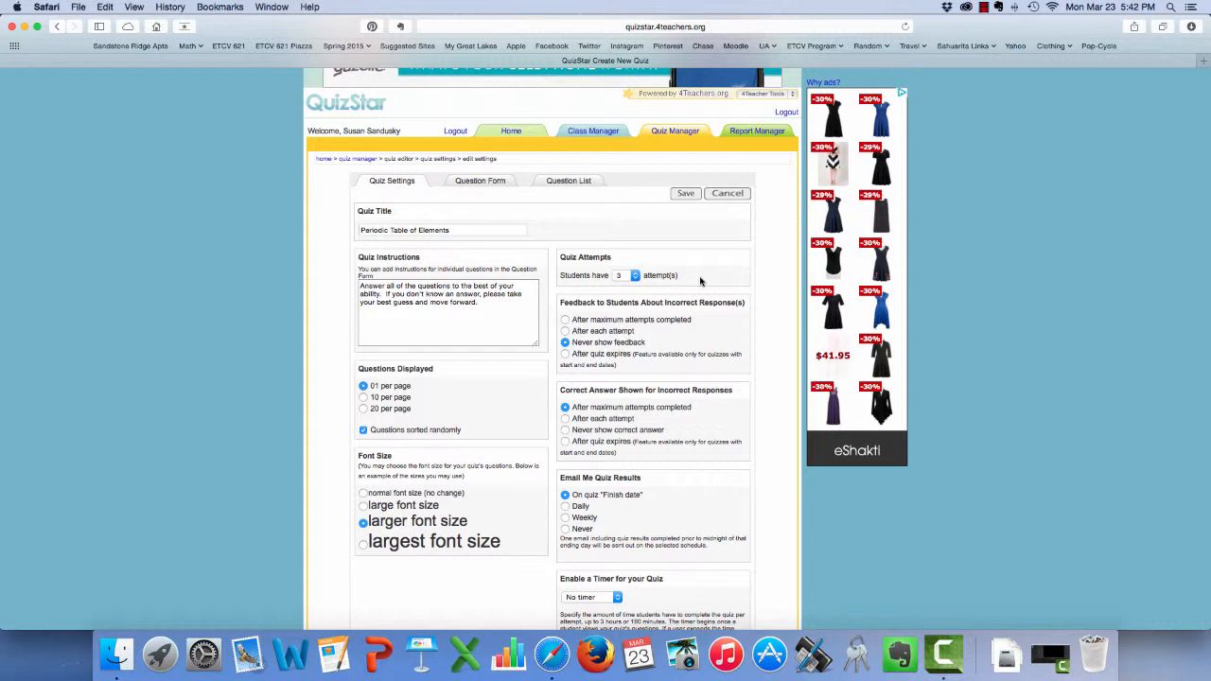
Give students feedback about incorrect responses after each attempt and have the quiz results emailed daily.
scroll(729, 311, "down", 1)
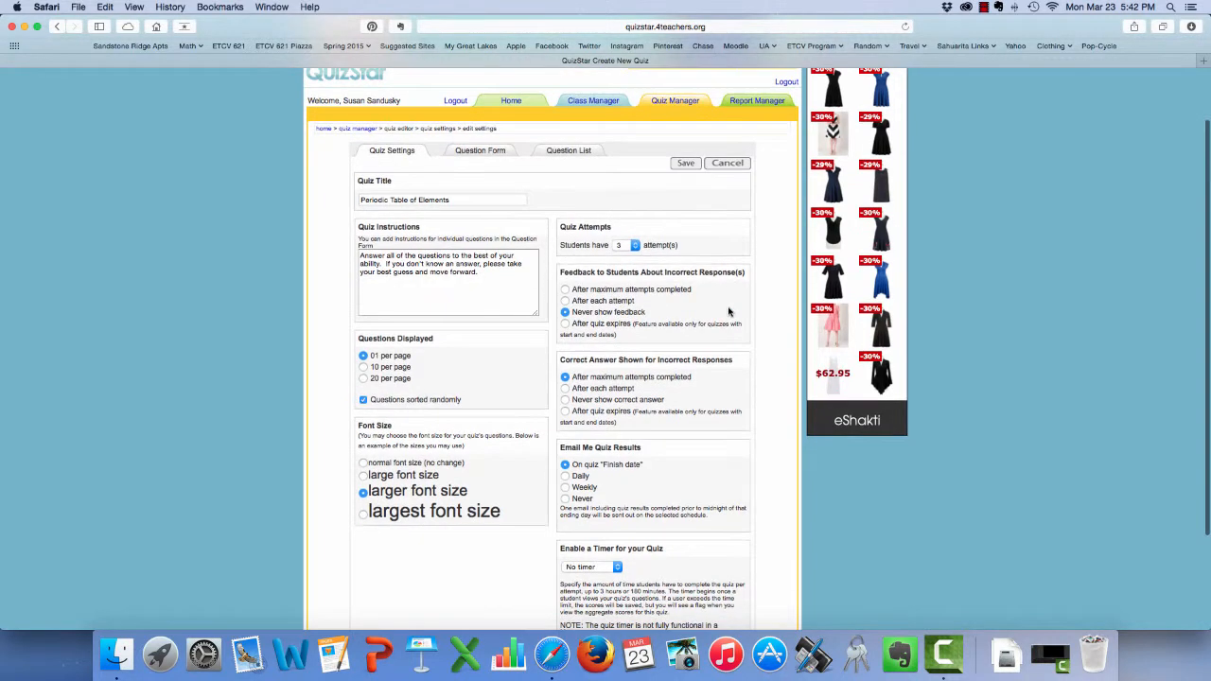
left_click(567, 302)
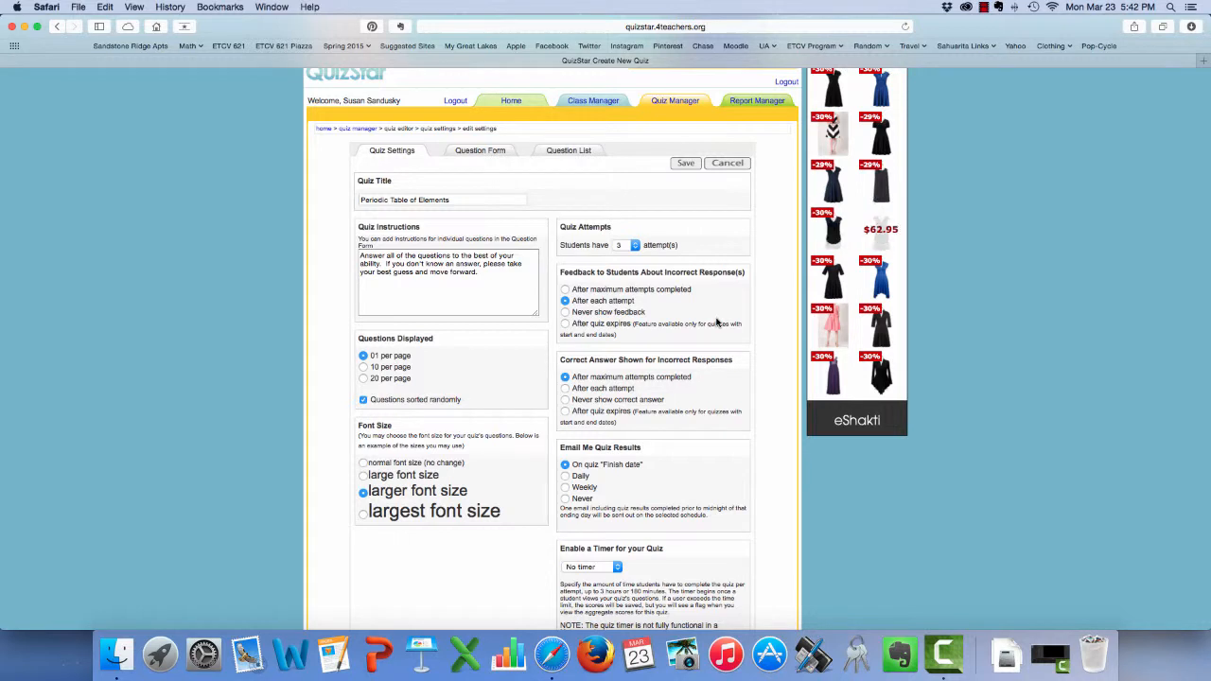
scroll(724, 355, "down", 3)
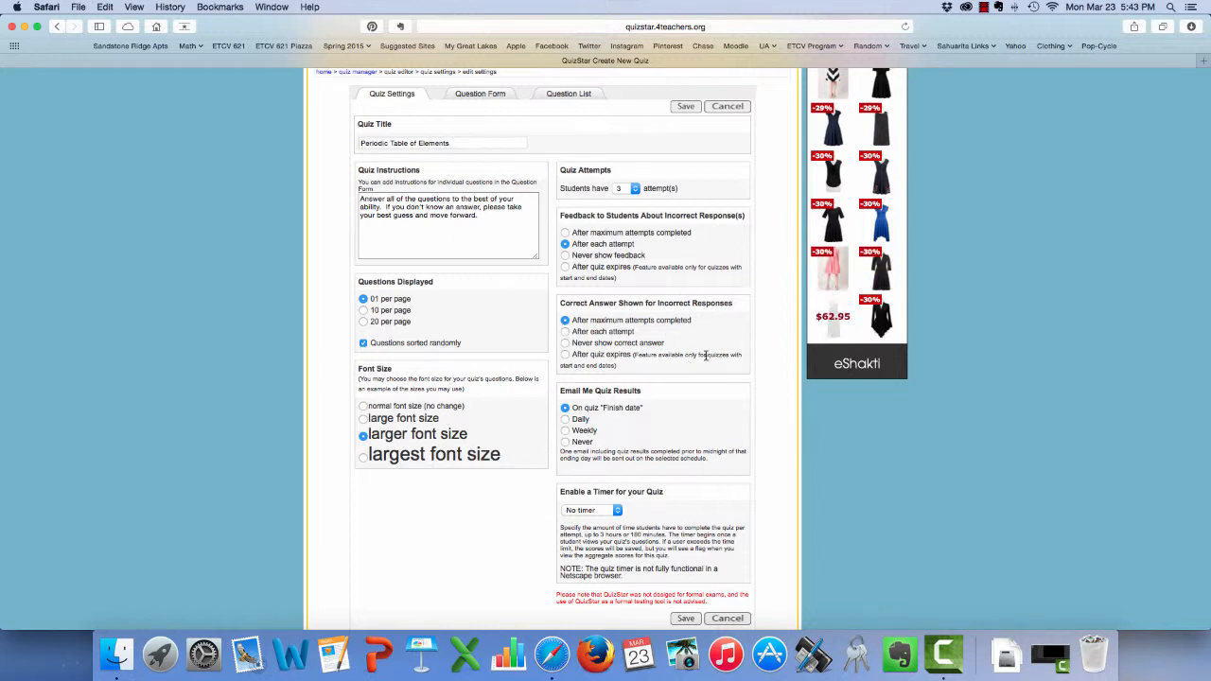
scroll(700, 361, "down", 2)
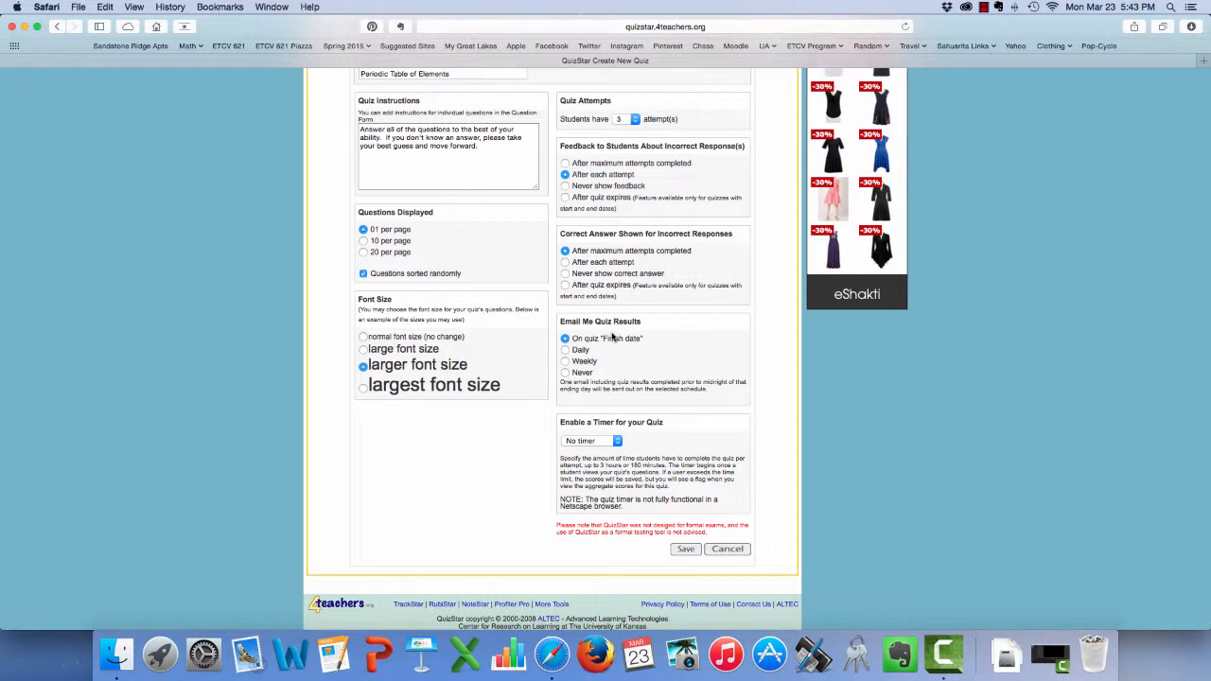
left_click(567, 352)
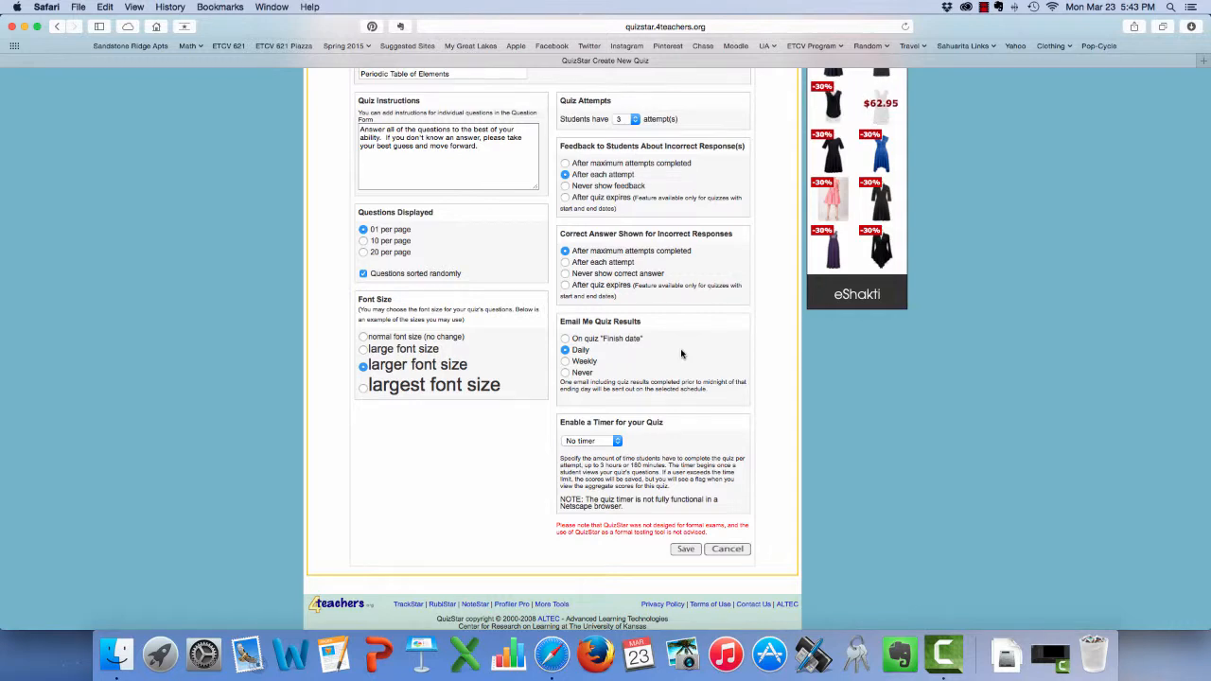
Look through the timer durations, leave the quiz on "No timer" and save the quiz settings.
left_click(620, 442)
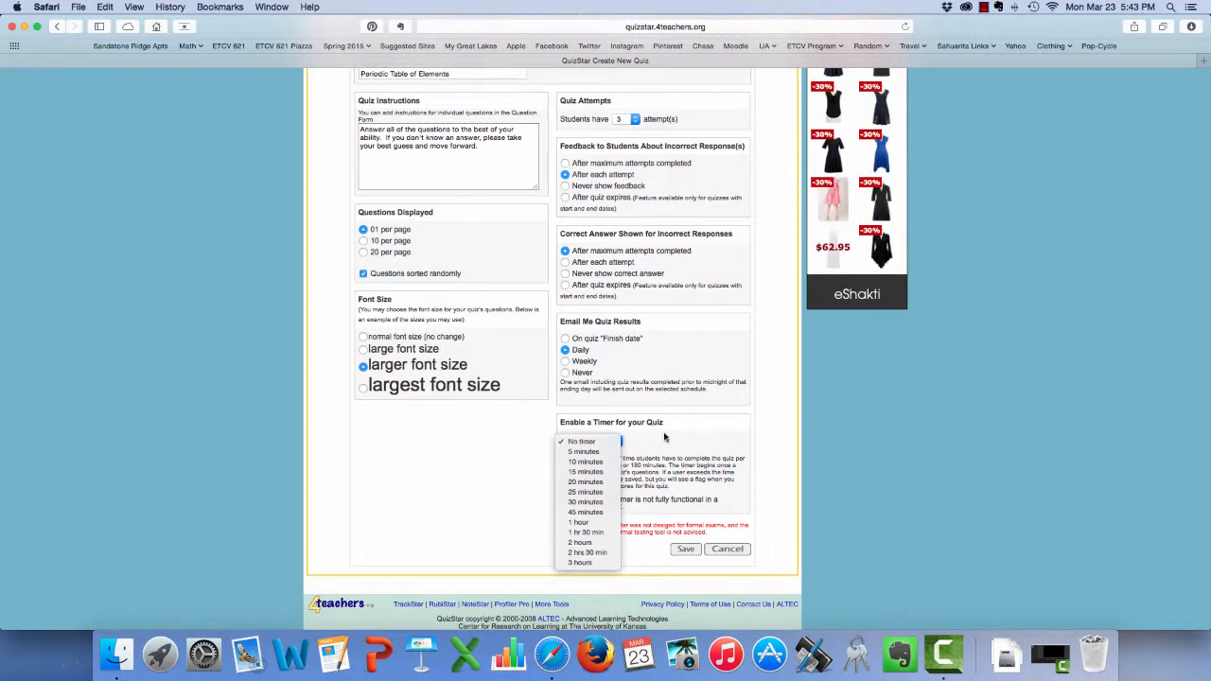
left_click(664, 437)
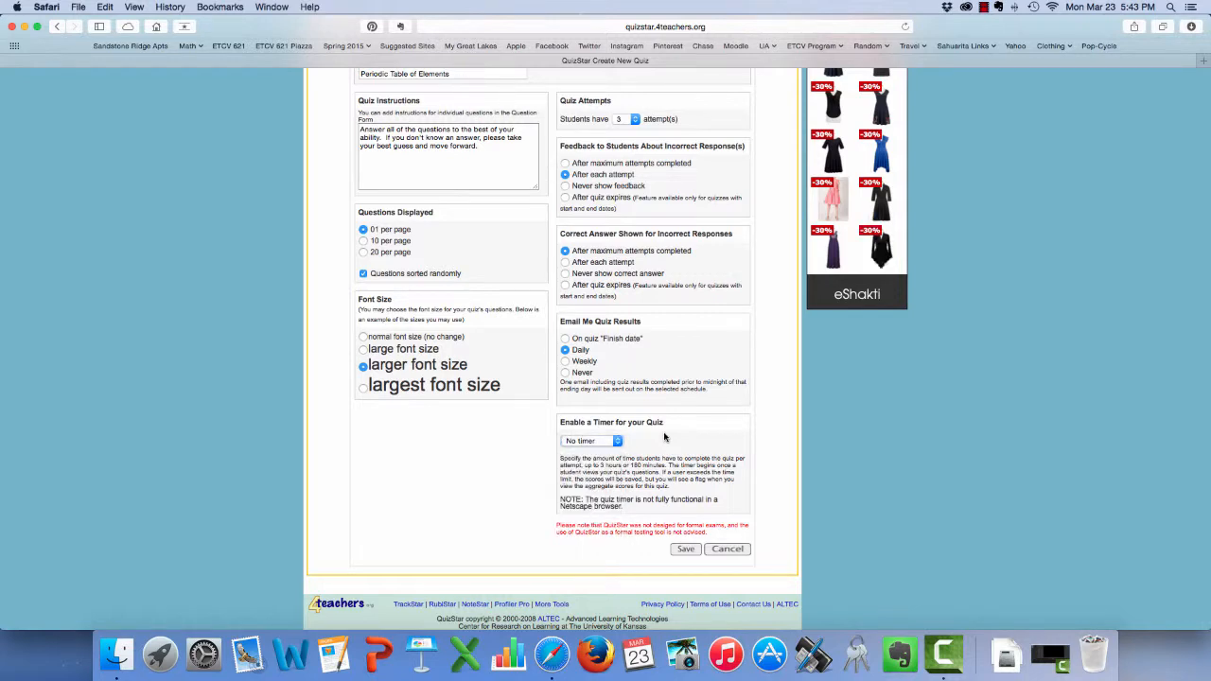
scroll(664, 437, "up", 3)
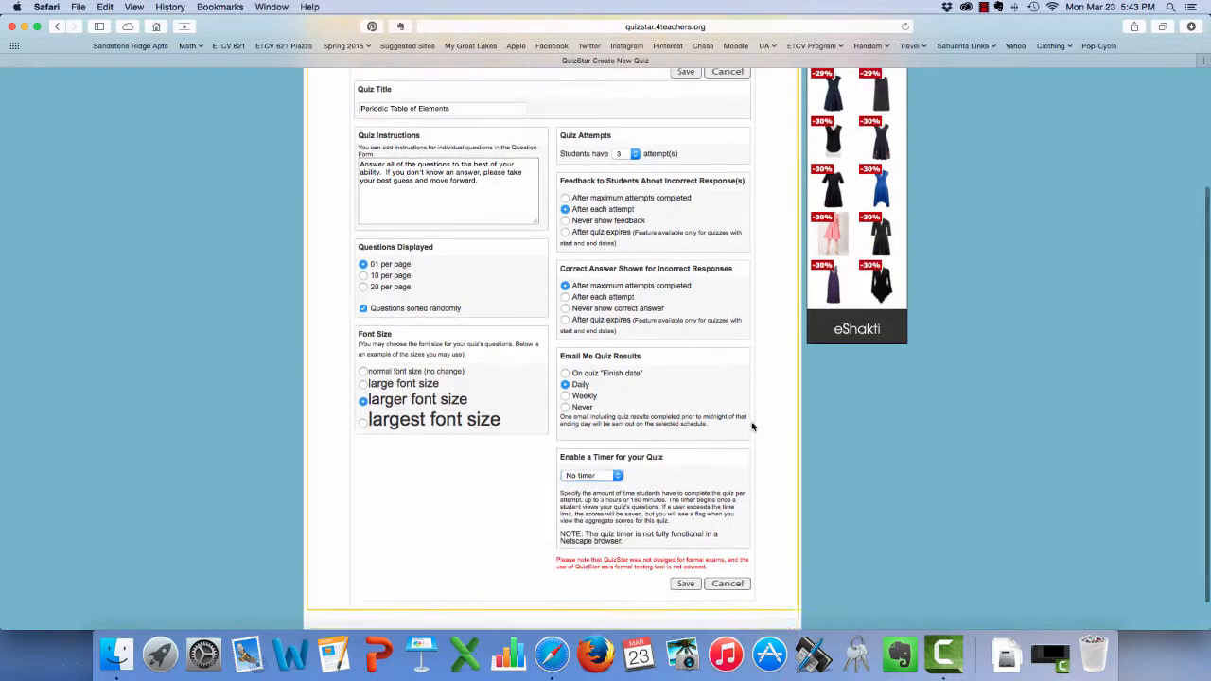
scroll(751, 425, "down", 3)
left_click(686, 550)
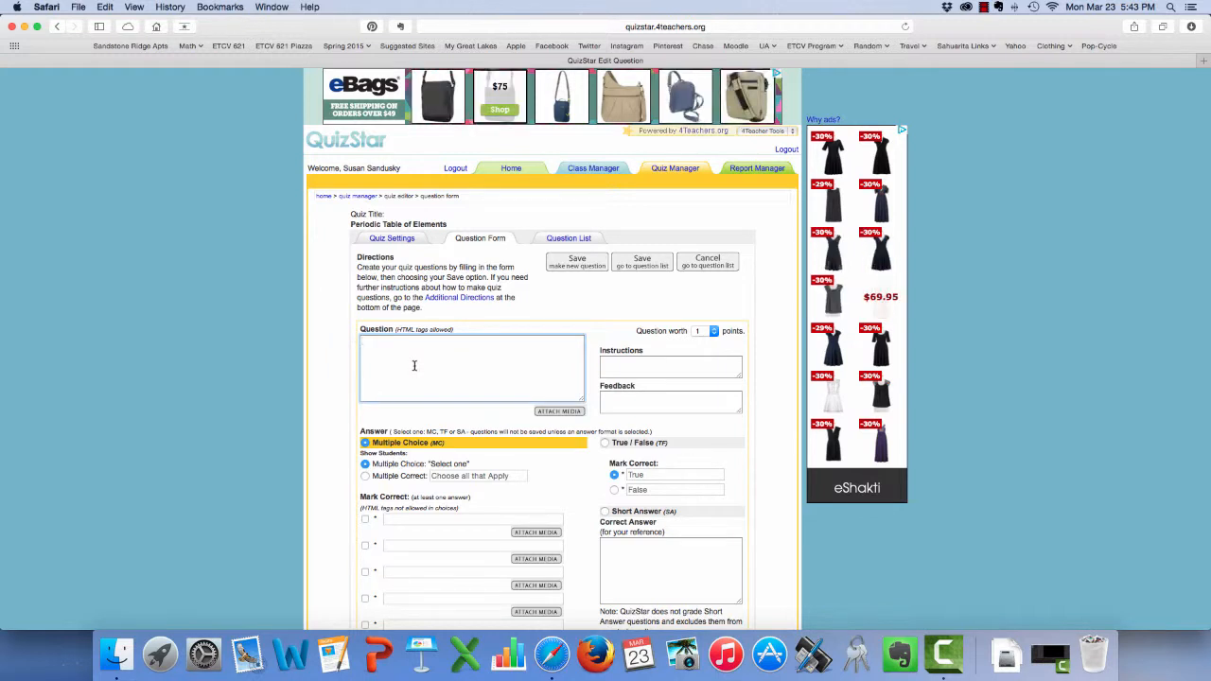
Enter the first question as "What is the 1st element on the Periodic Table of Elements?".
scroll(115, 394, "down", 2)
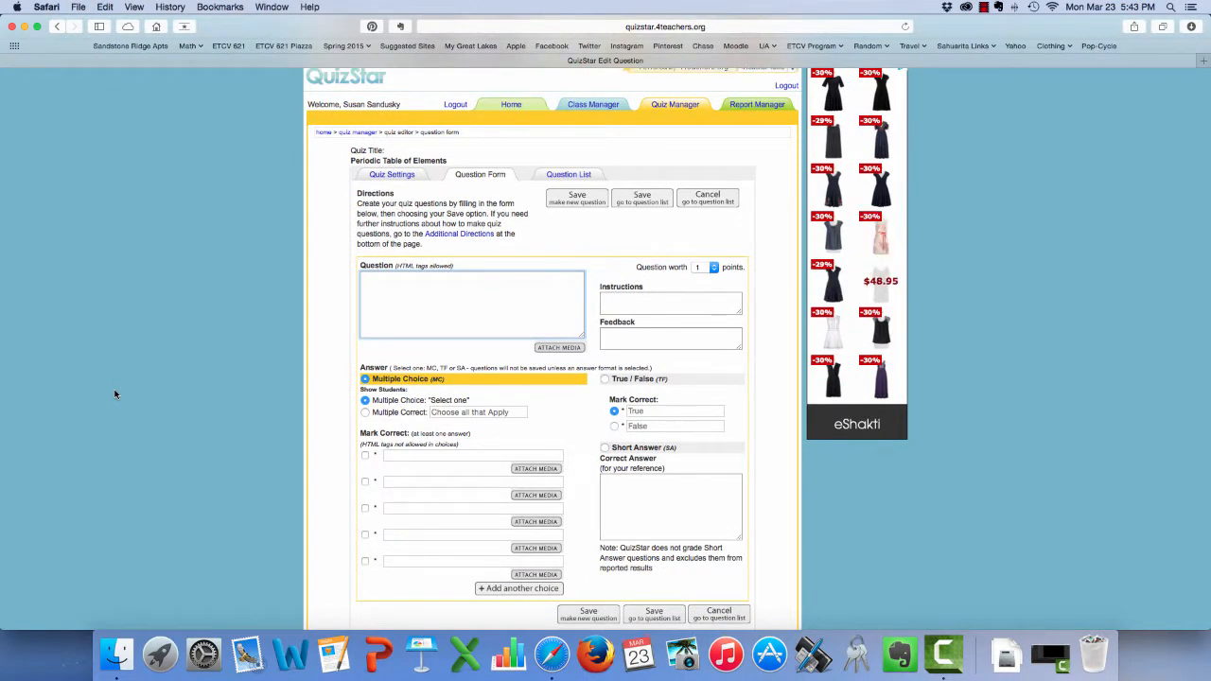
scroll(115, 395, "down", 2)
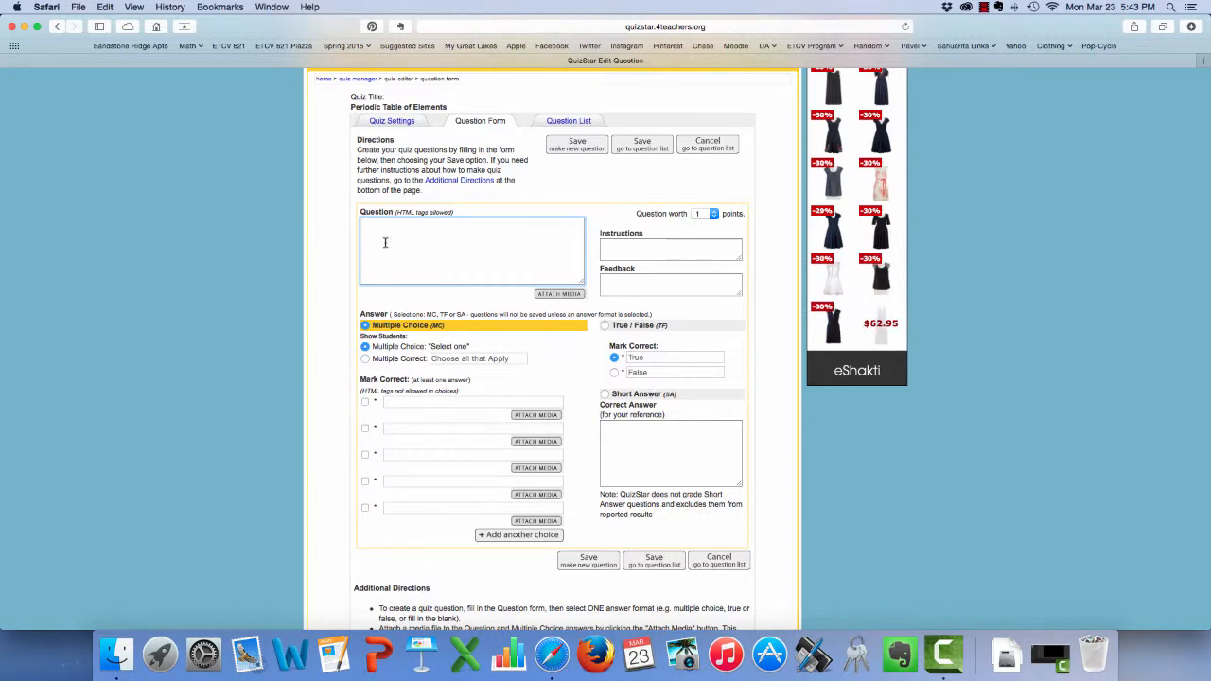
type("What")
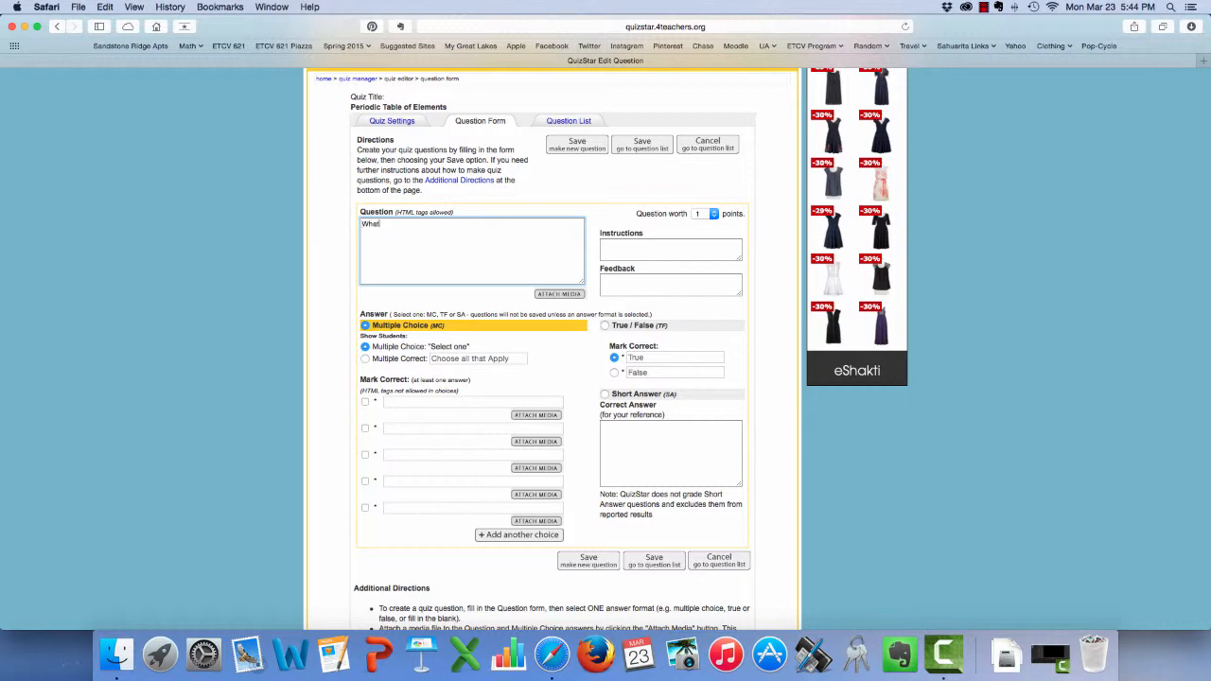
type(" is the 1st ")
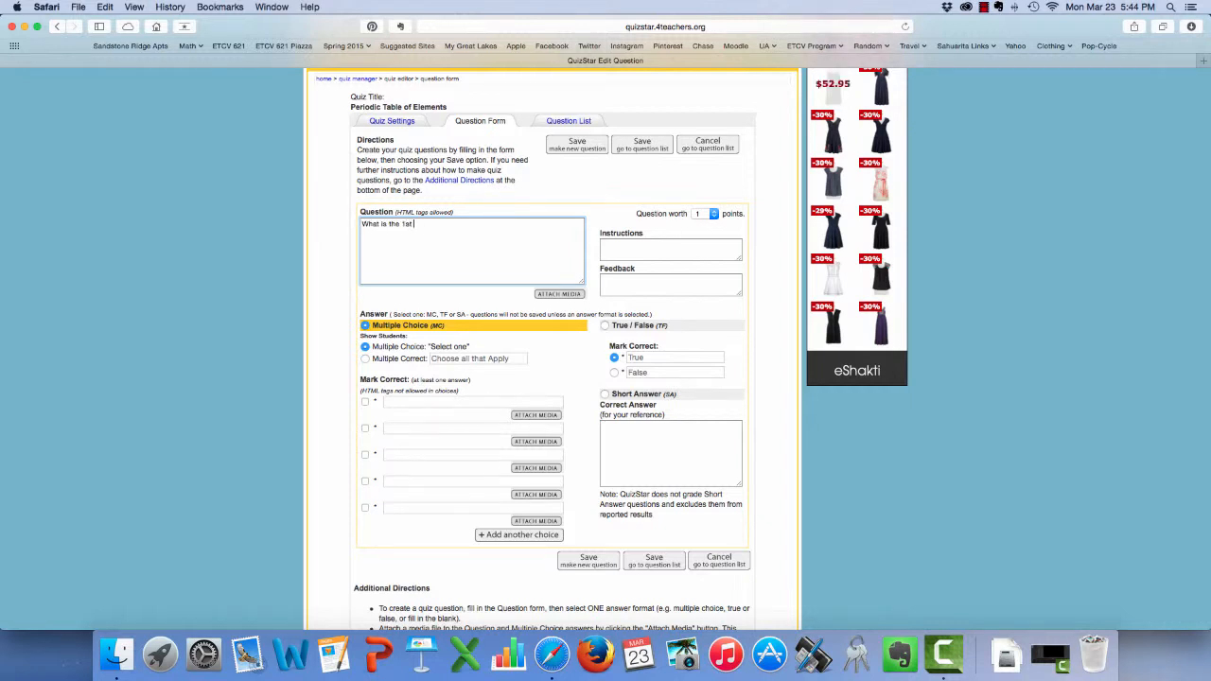
type("element on the P")
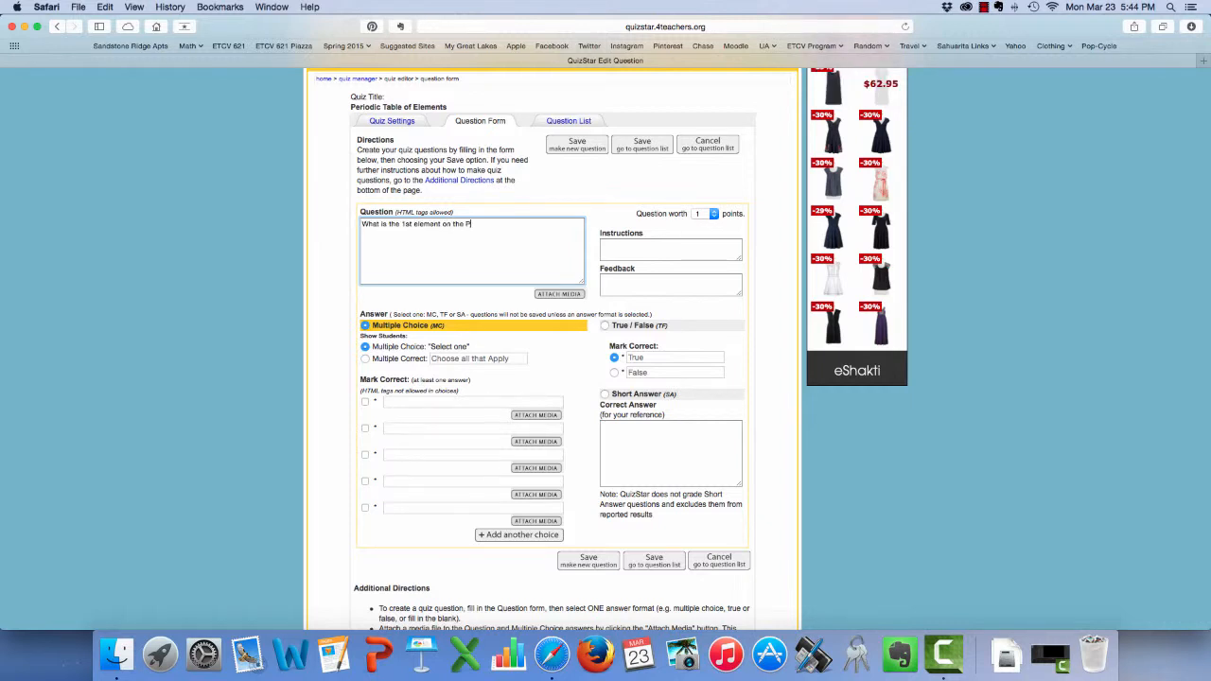
type("erio")
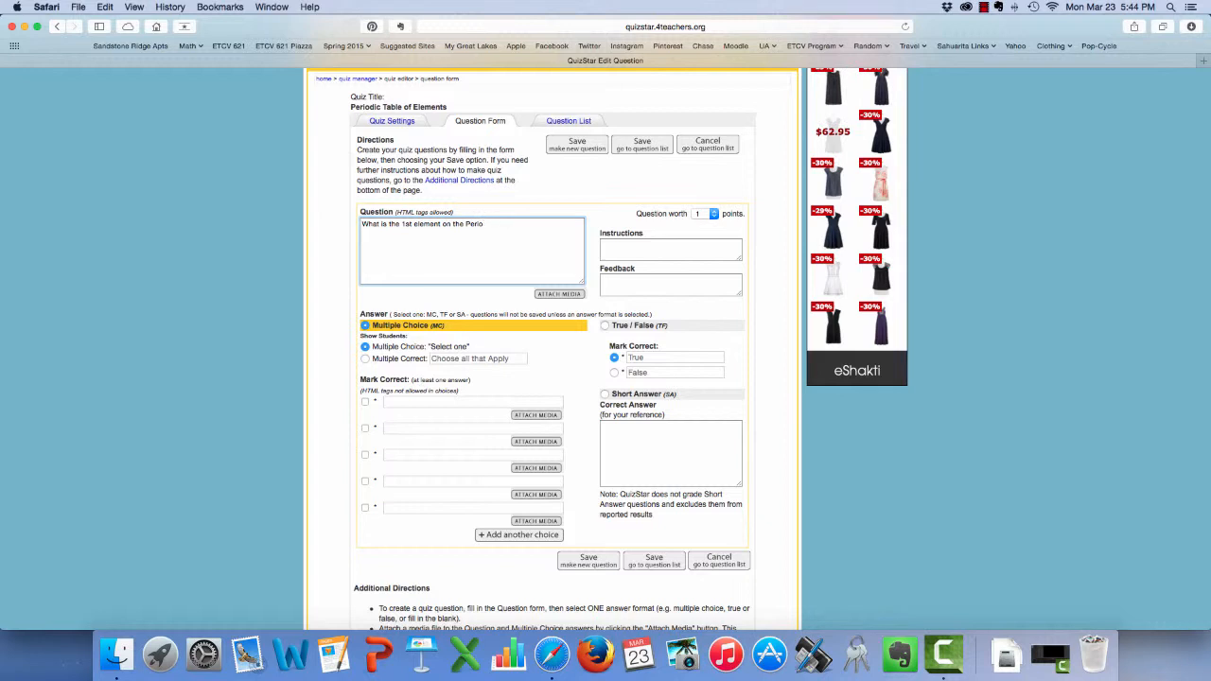
type("ddic Table of Ele")
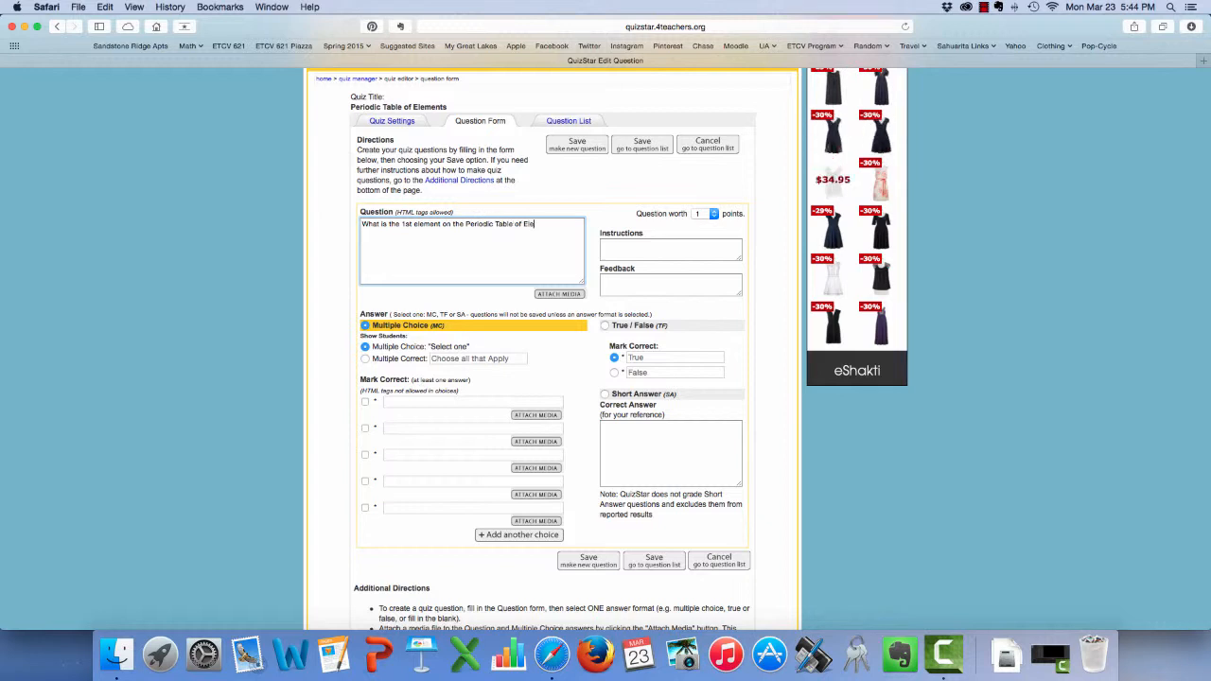
type("ments?")
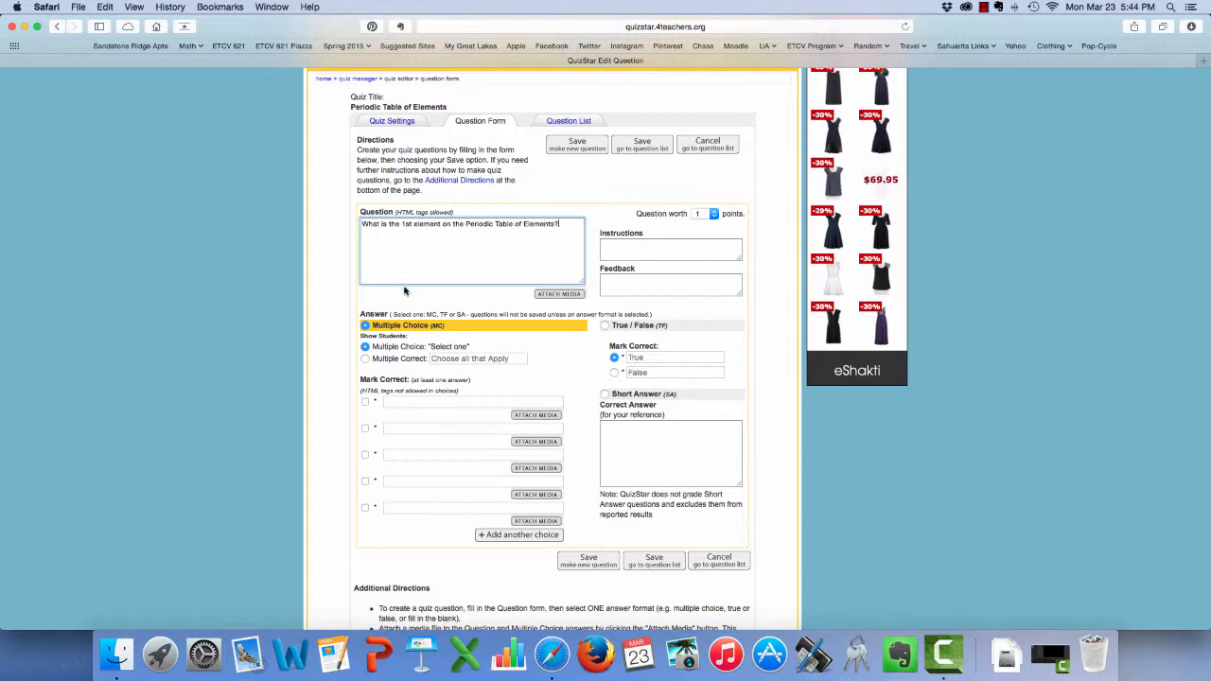
Add the question instructions "Answer each multiple choice question by choosing the best answer from the choices.".
left_click(645, 248)
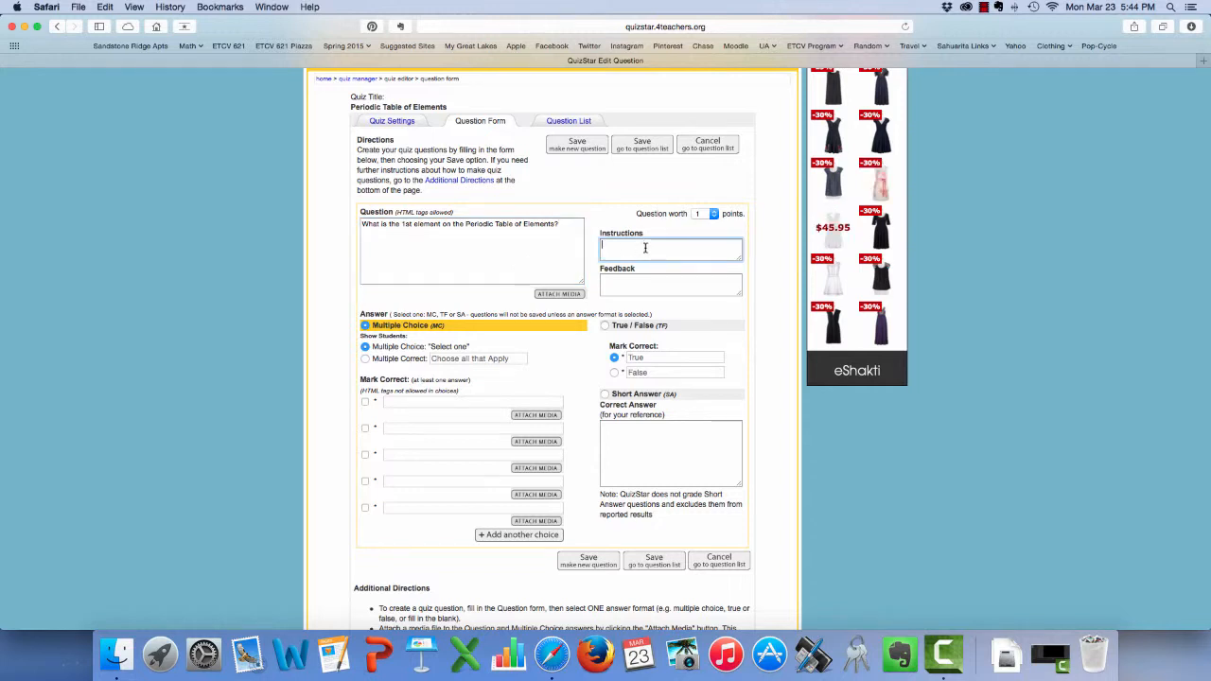
type("Answer")
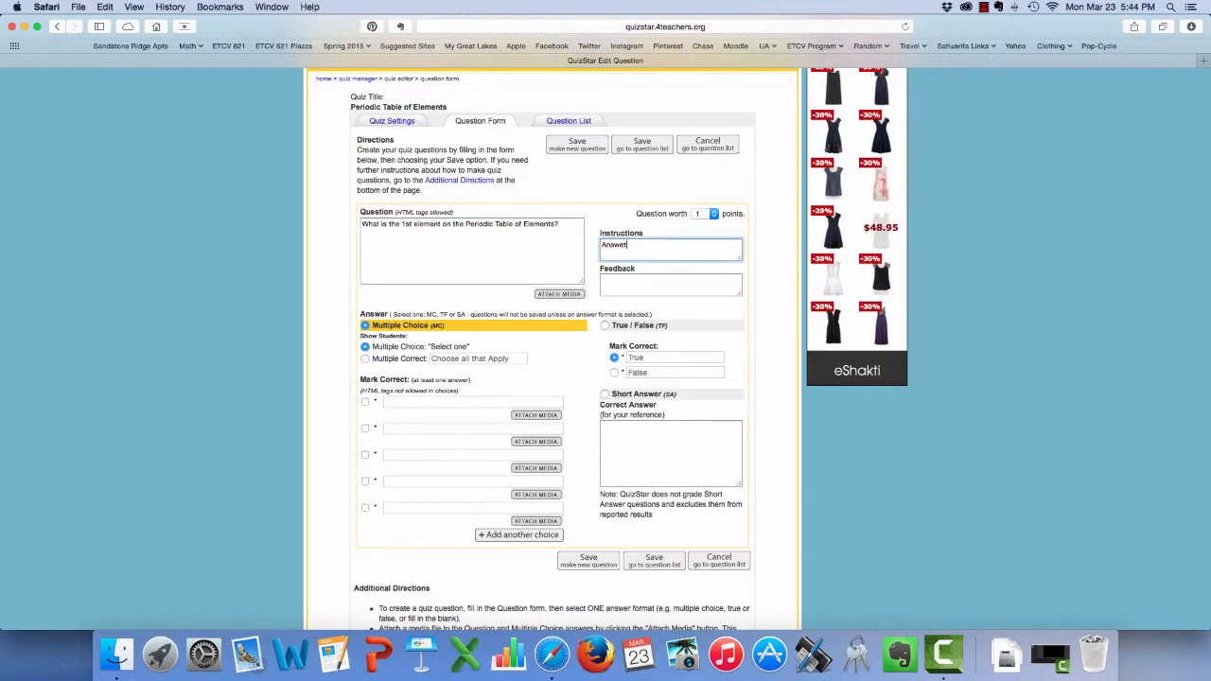
type(" eac")
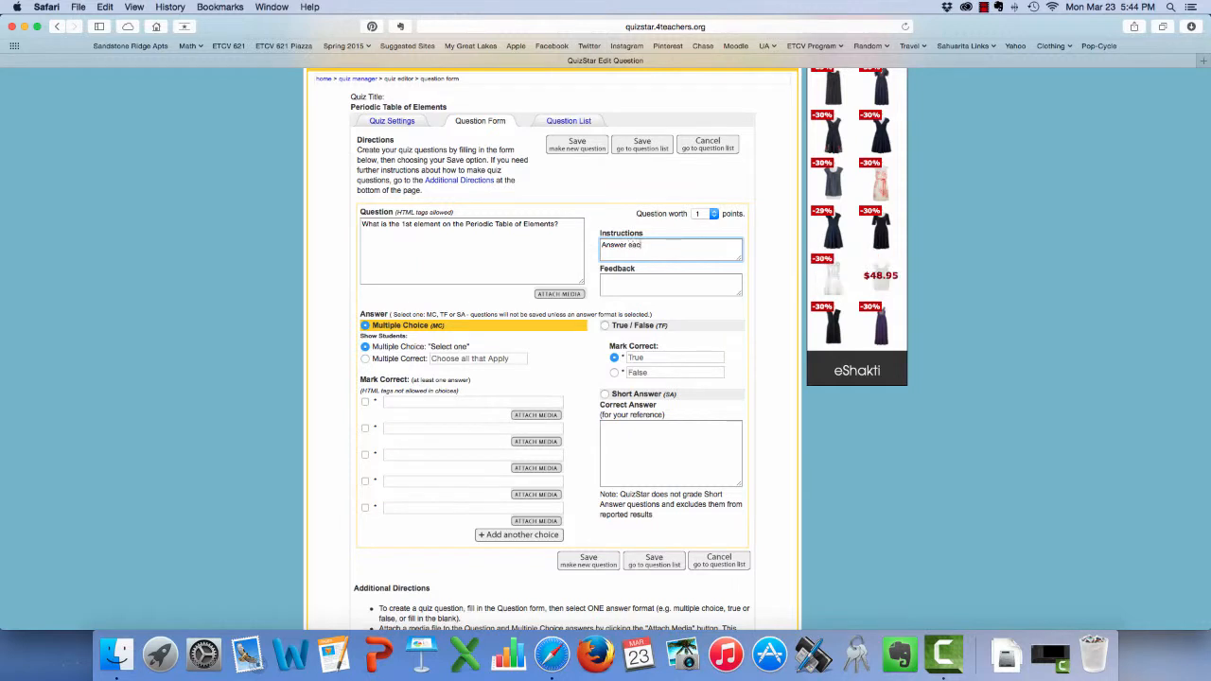
type("h multi")
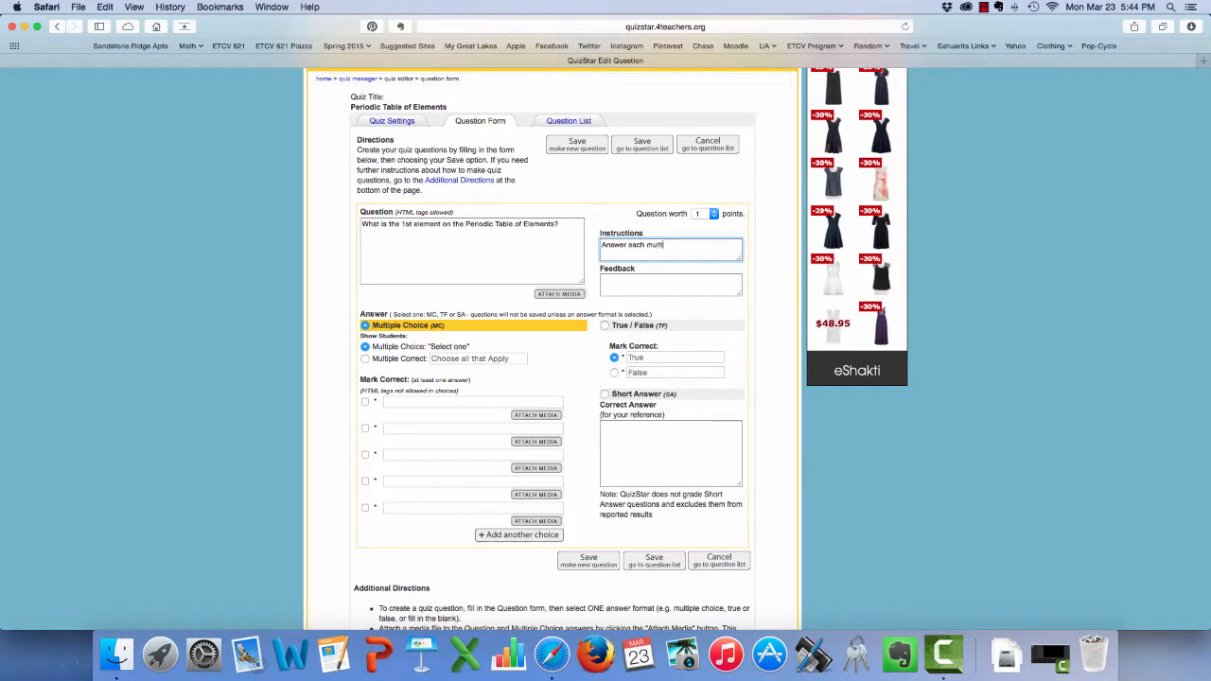
type("ple choic")
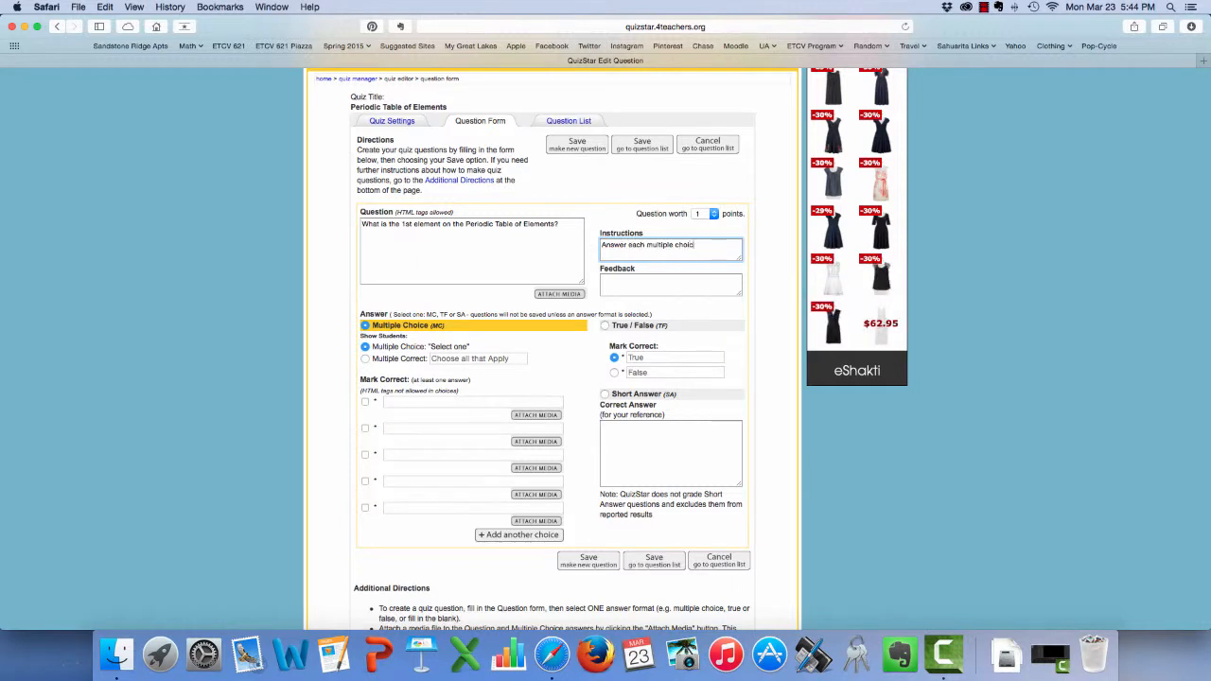
type("e q")
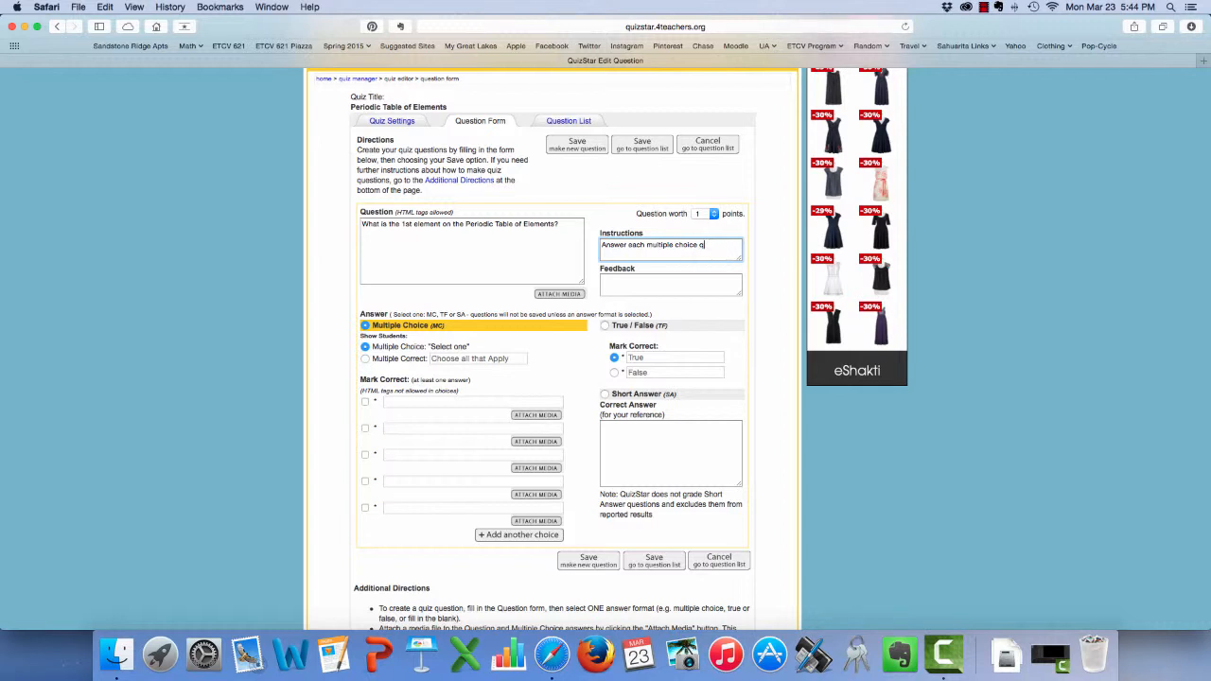
type("uestion by sh")
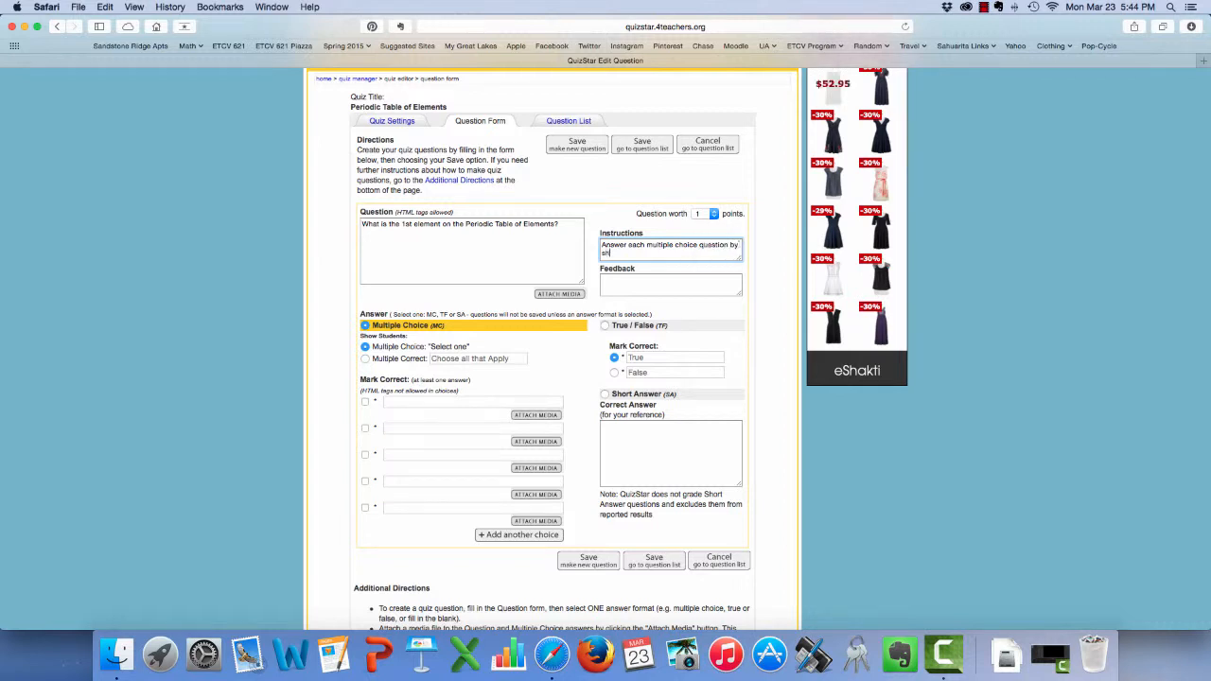
key("BackSpace")
key("BackSpace")
type("choosing the")
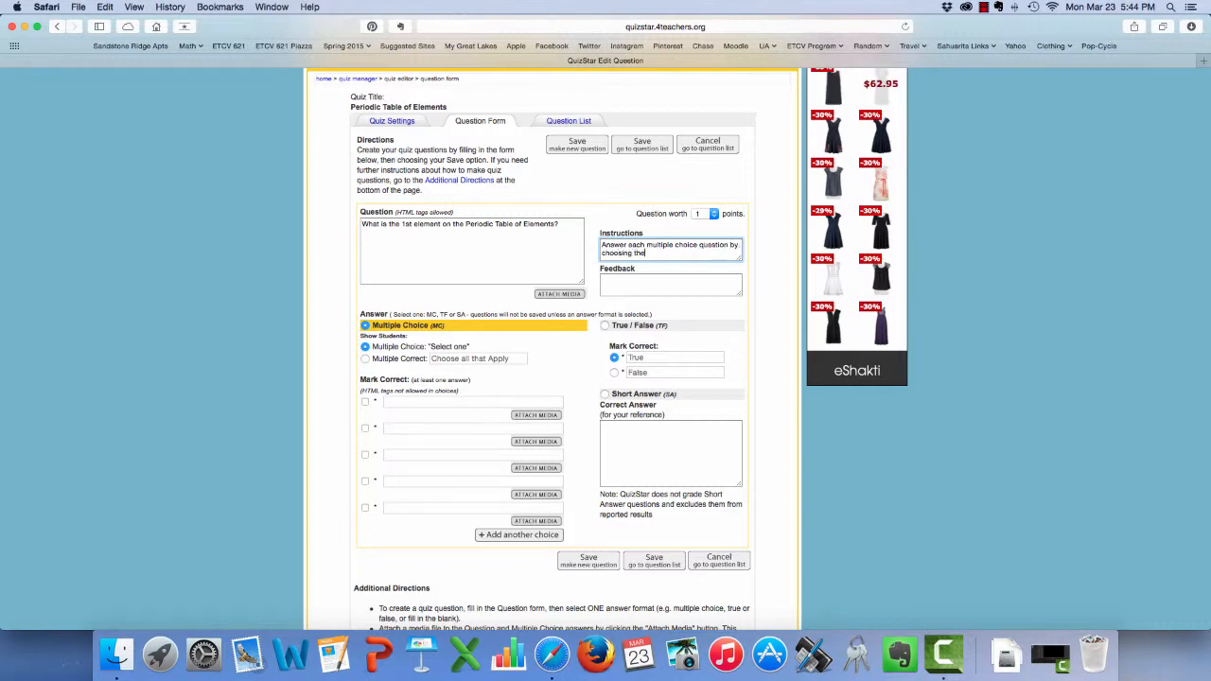
type(" best answer")
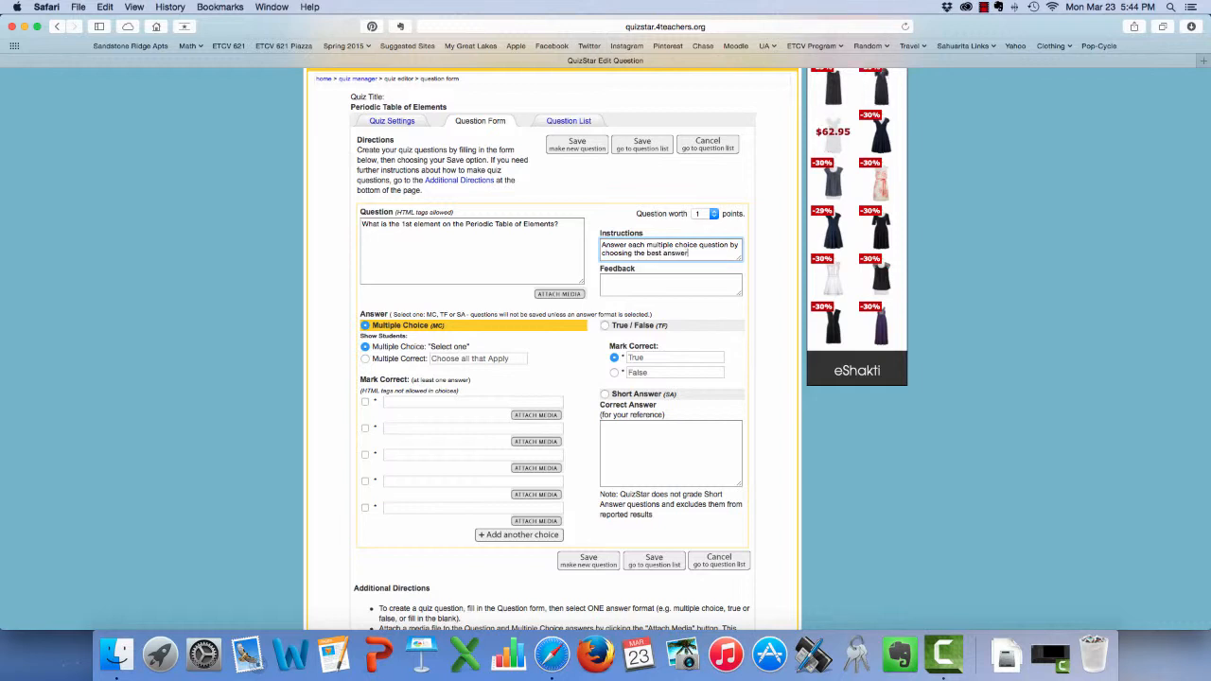
type(" from the choi")
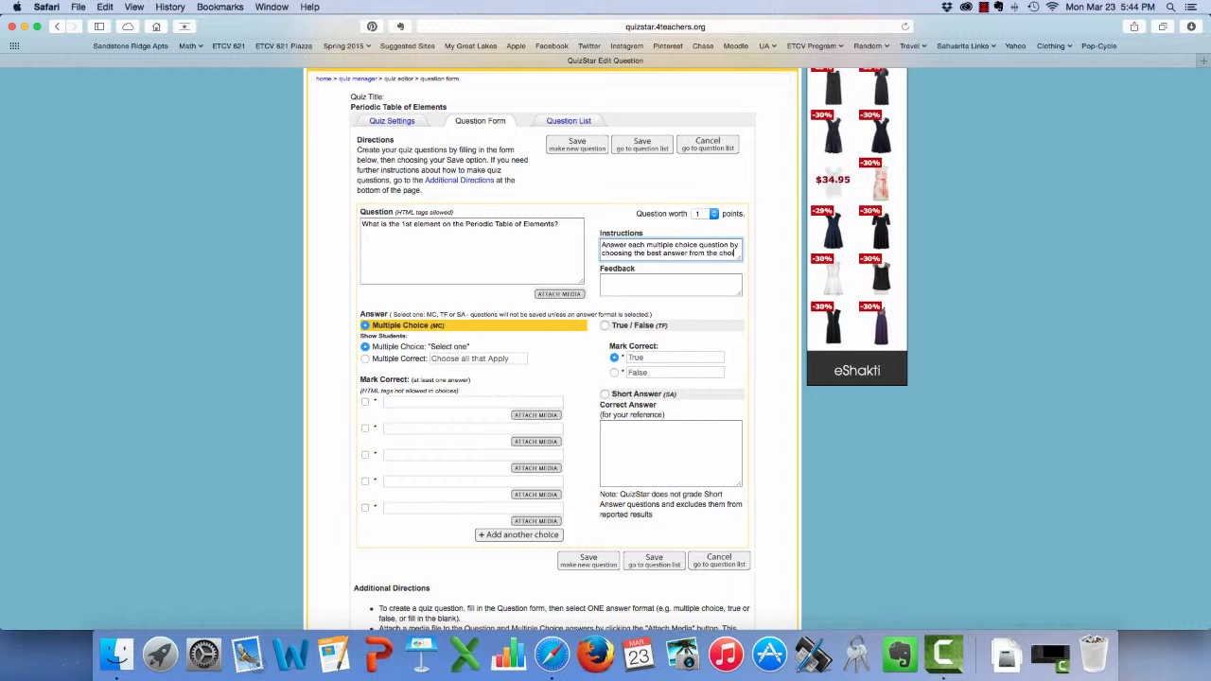
type("ces.")
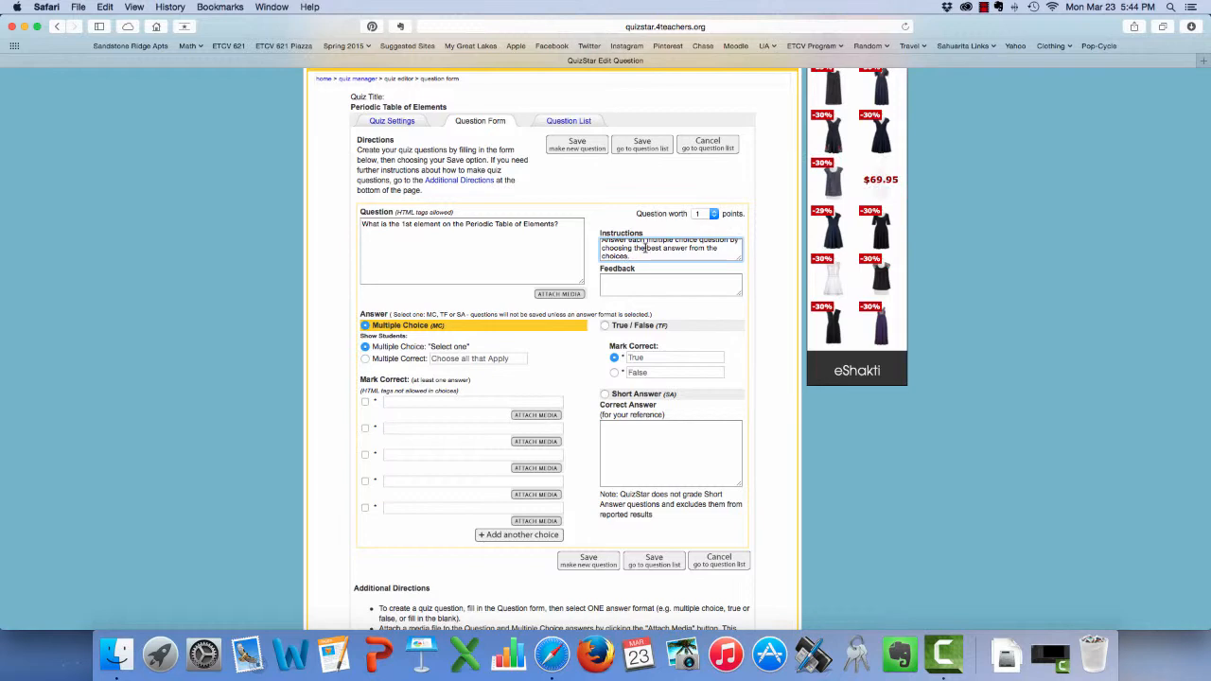
left_click(643, 287)
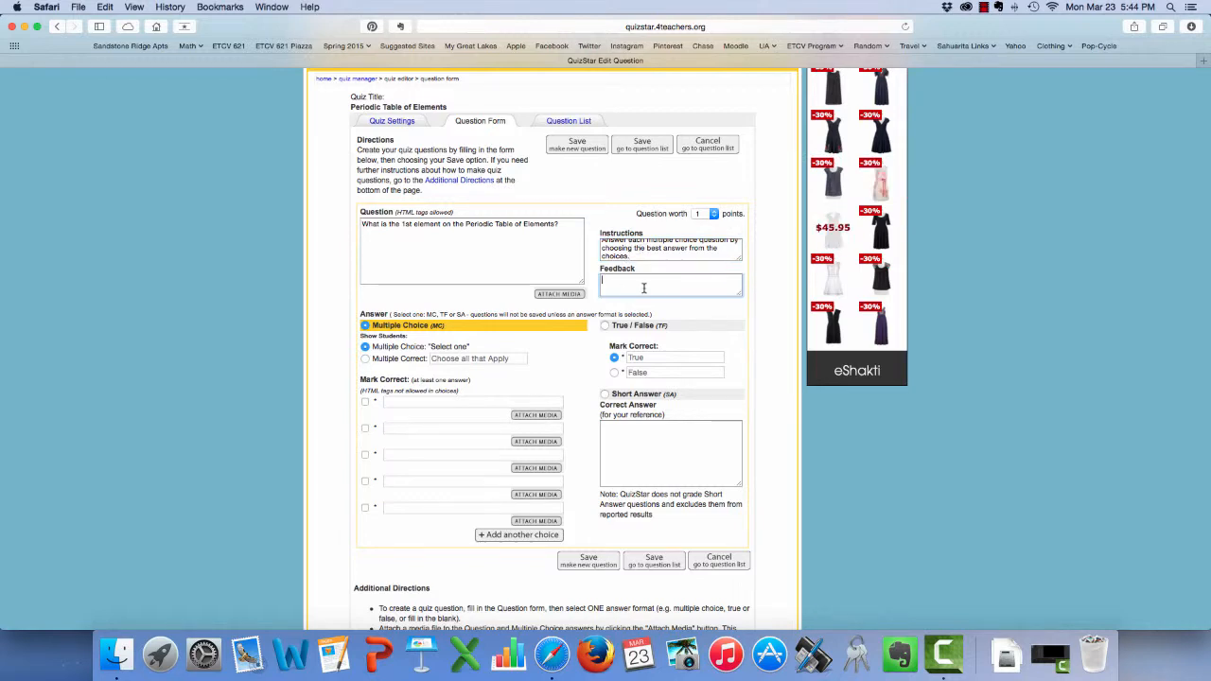
scroll(537, 313, "down", 3)
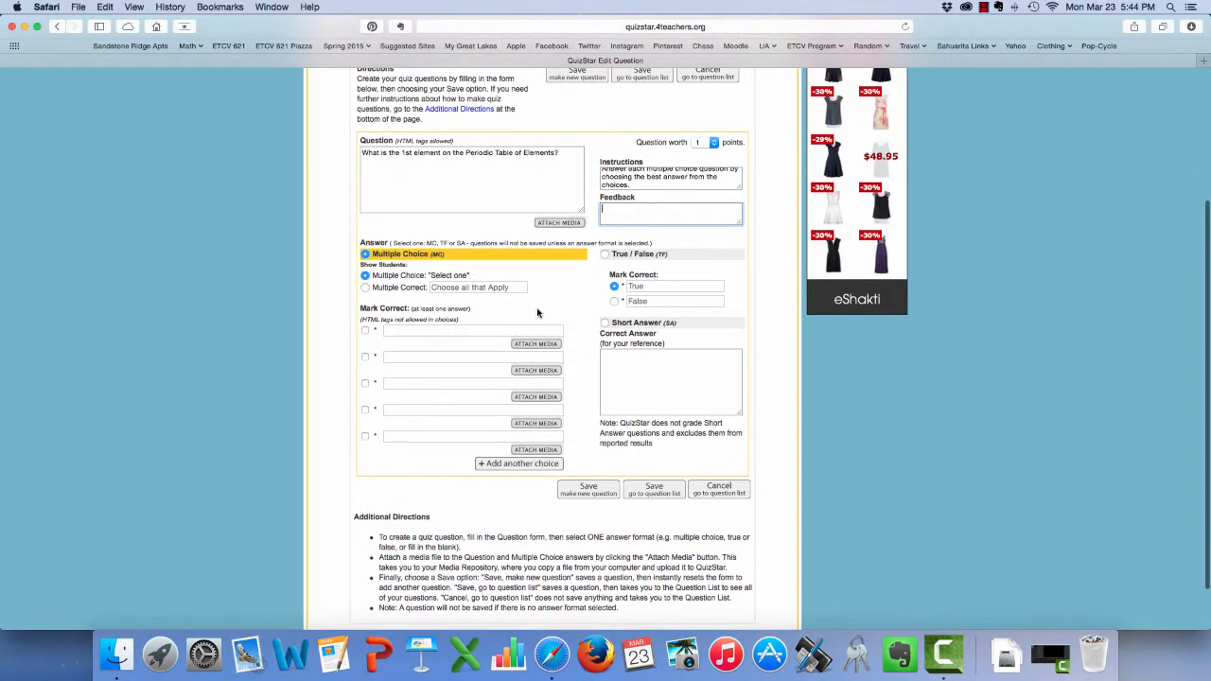
Enter Oxygen, Helium and Hydrogen as the first three answer choices of the first question.
scroll(538, 313, "down", 1)
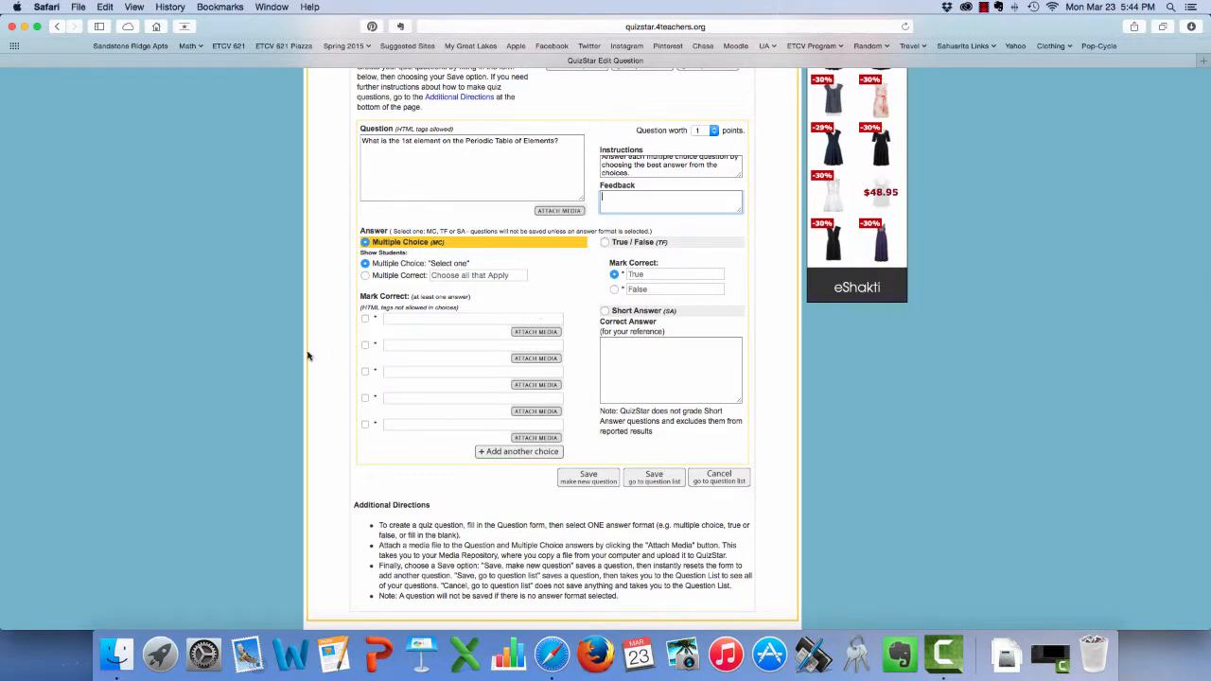
left_click(397, 319)
type("O")
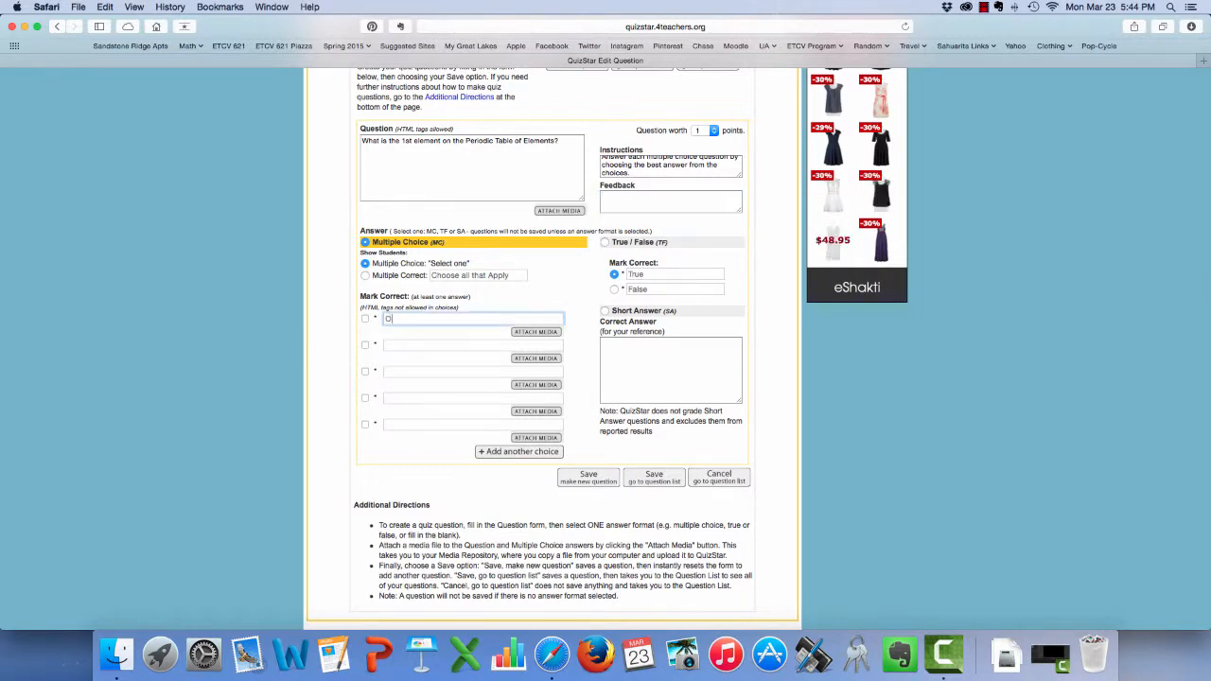
type("xygen")
scroll(407, 360, "up", 1)
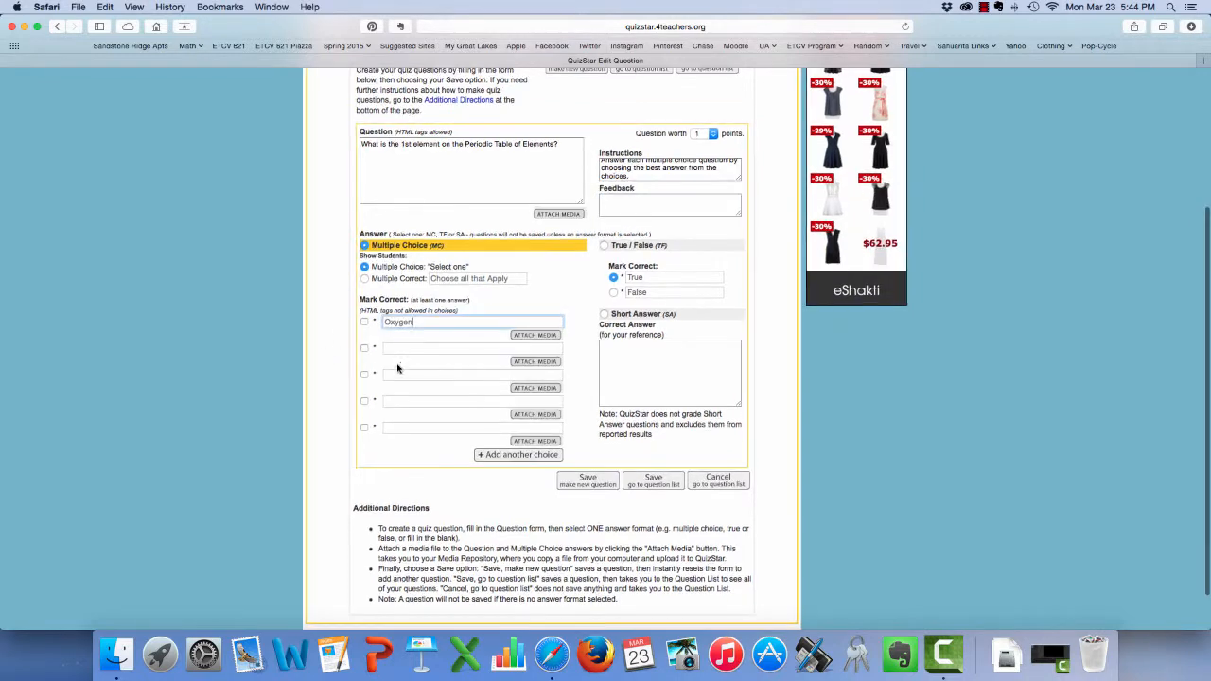
left_click(407, 347)
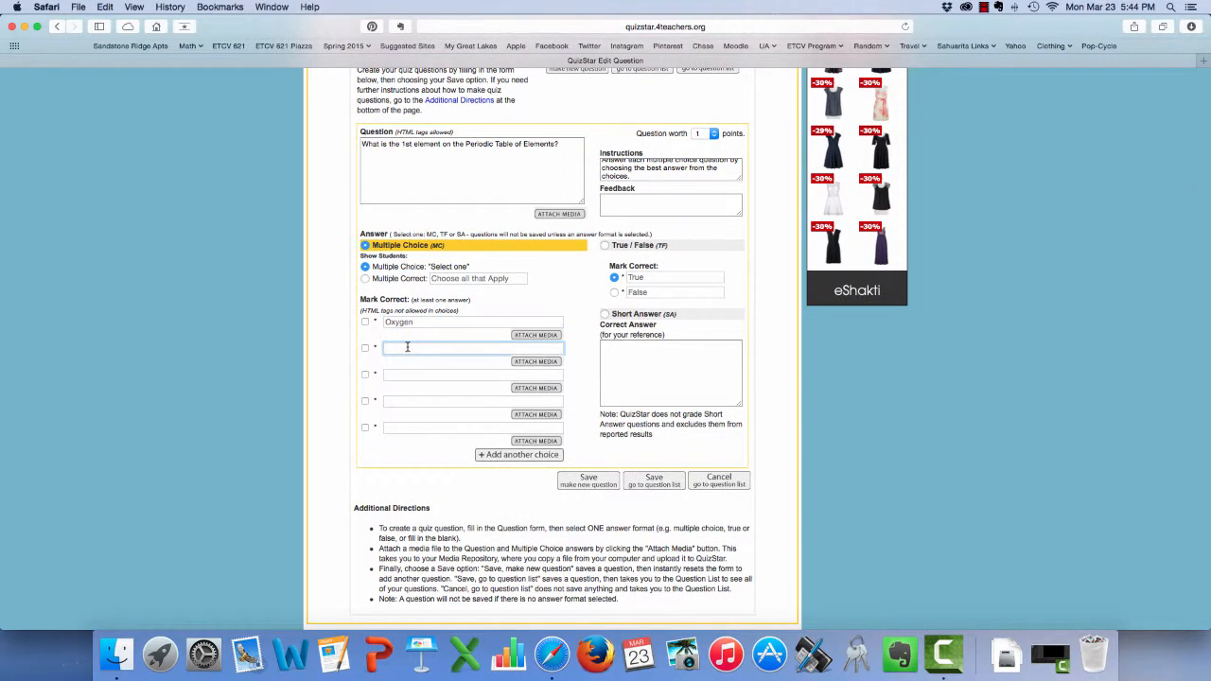
type("Helium")
left_click(406, 374)
type("Hy")
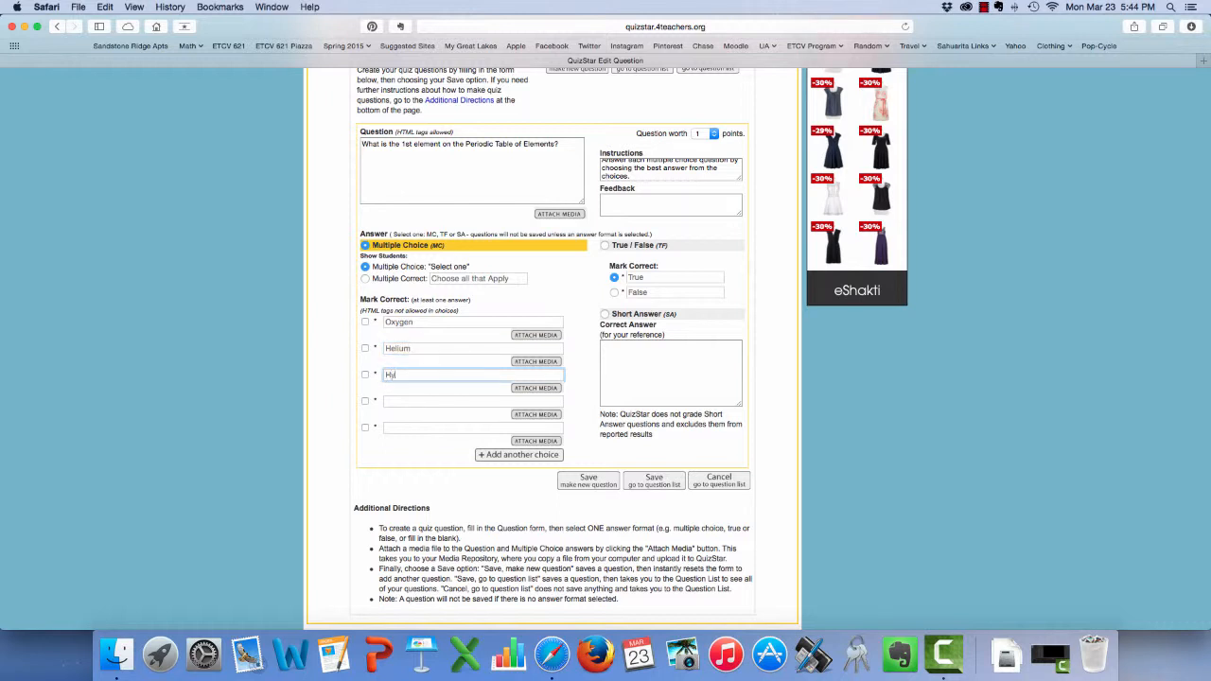
type("drogen")
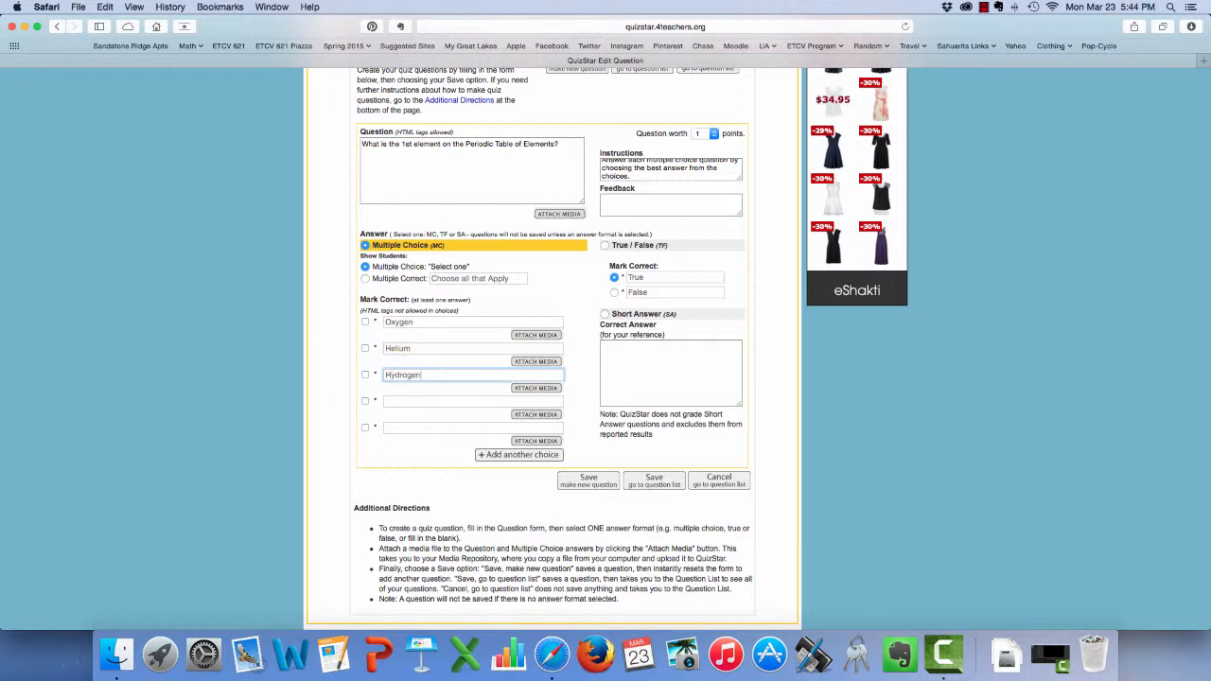
Enter Neon and Boron as the fourth and fifth answer choices.
key("Tab")
type("N")
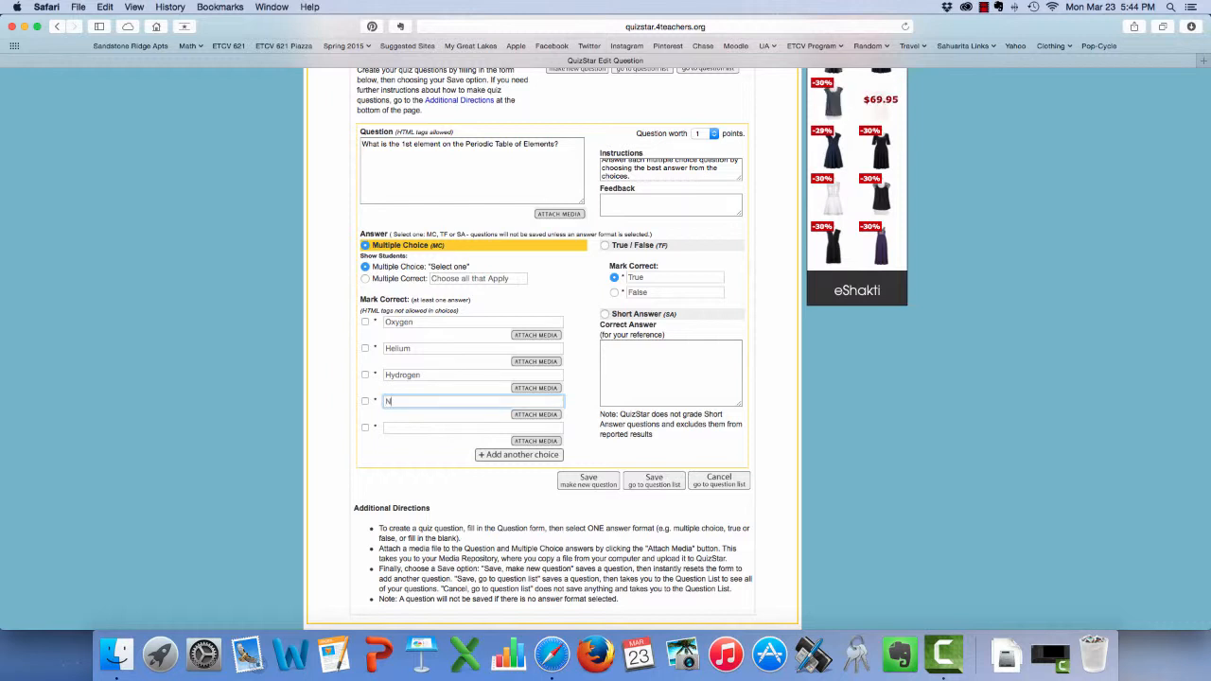
type("eon")
key("Tab")
type("Ber")
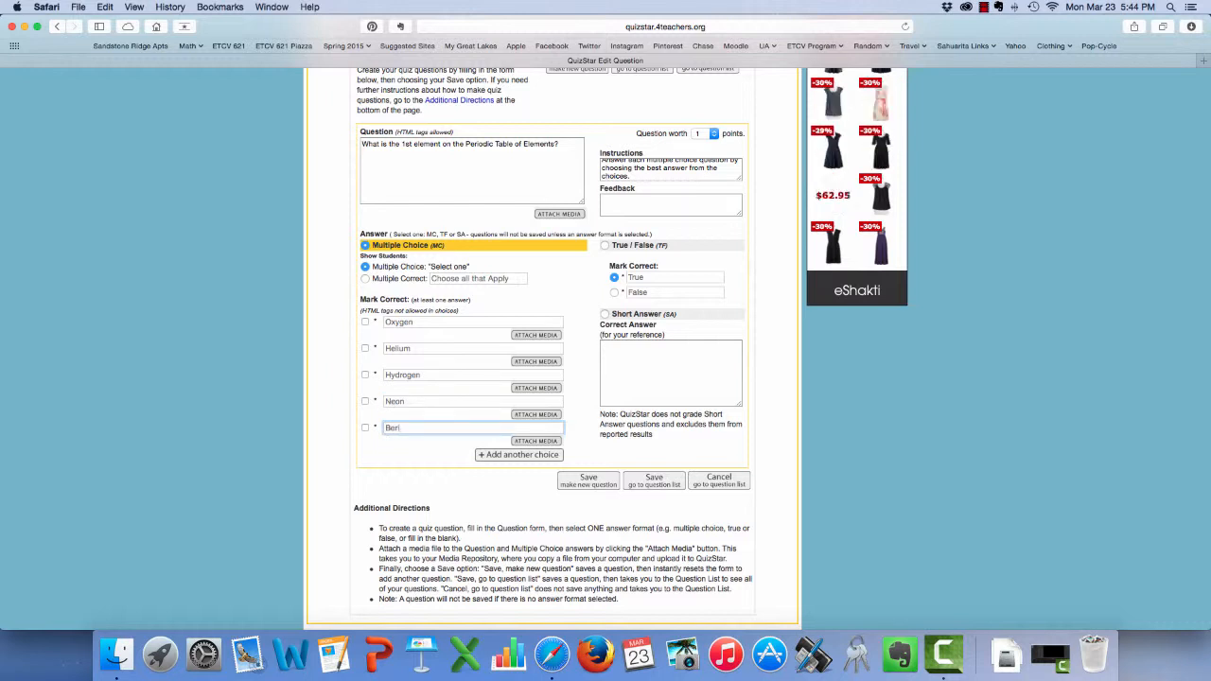
key("BackSpace")
key("BackSpace")
type("oron")
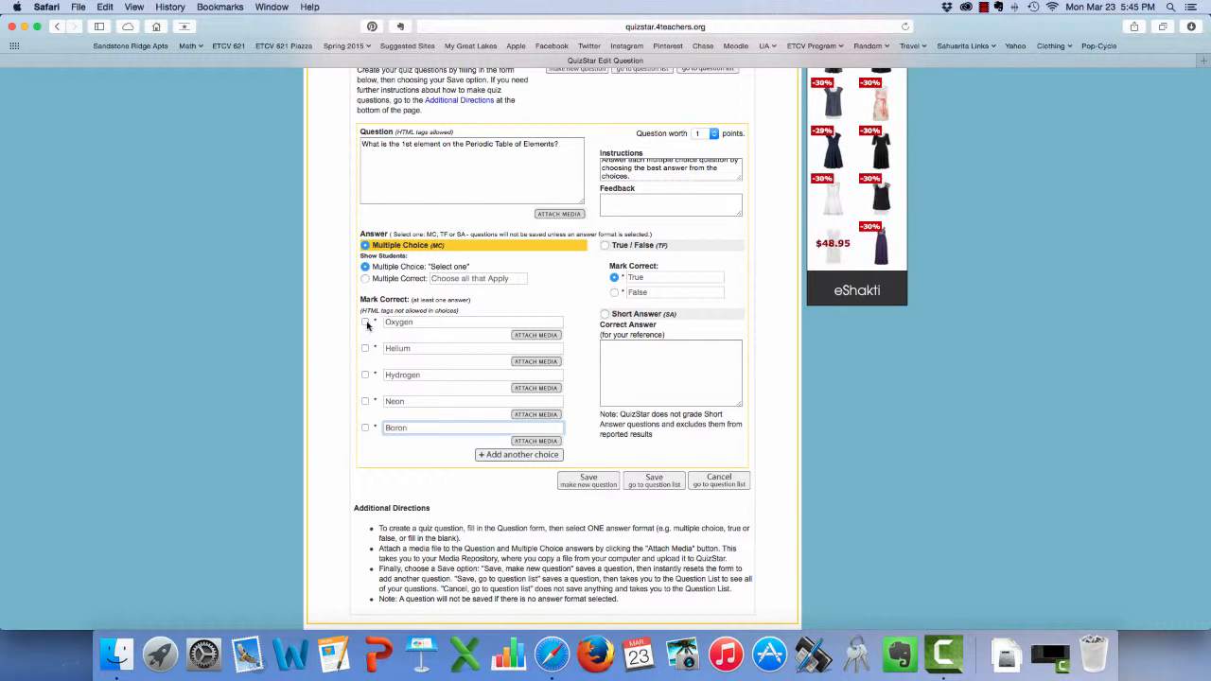
Mark Hydrogen as the correct answer and save the question, opening a blank form for another one.
left_click(365, 374)
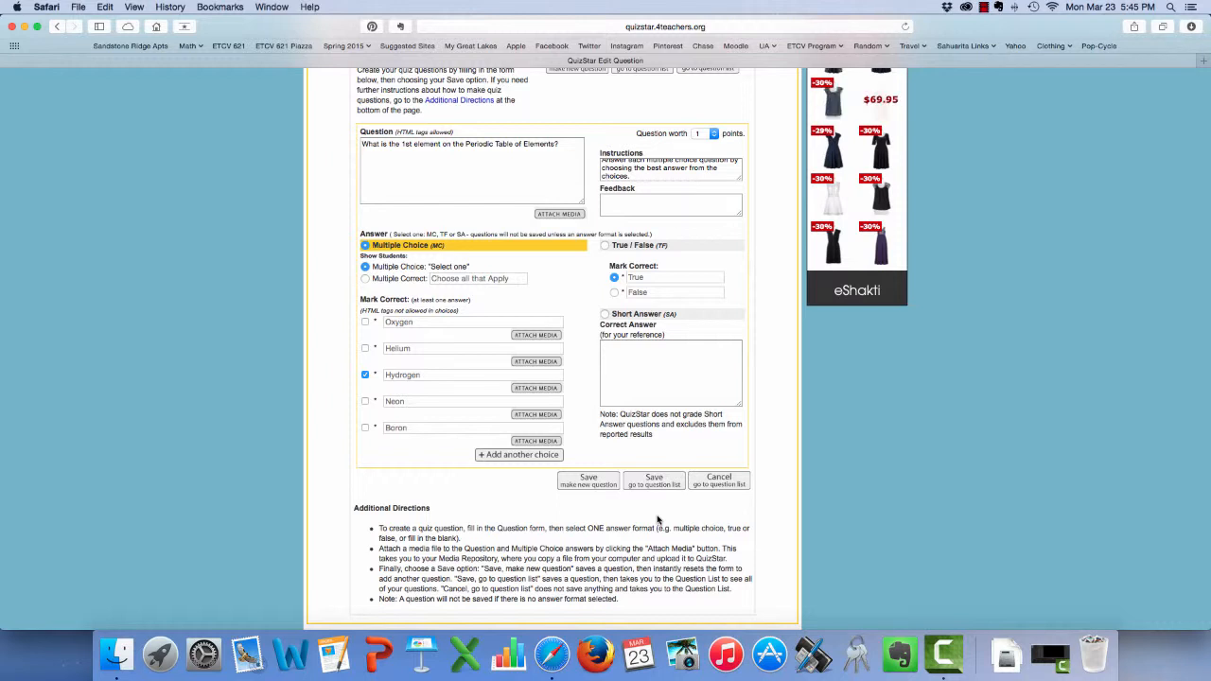
left_click(595, 486)
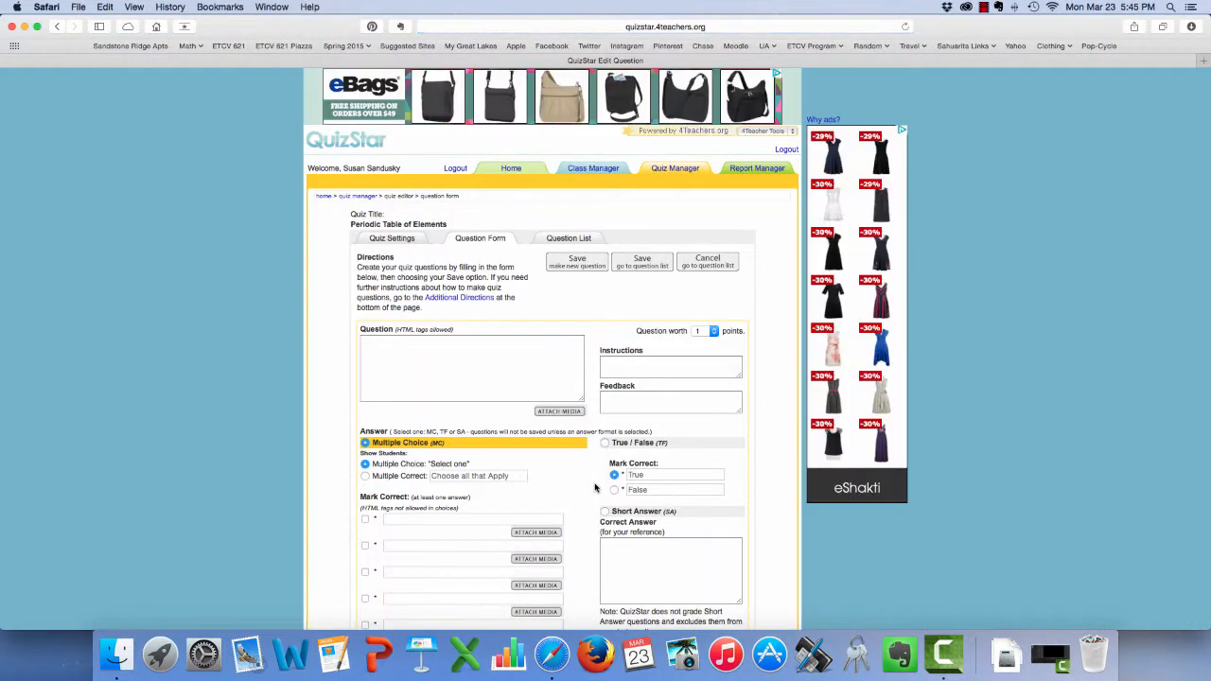
Enter the second question as "What is element #10?".
left_click(463, 393)
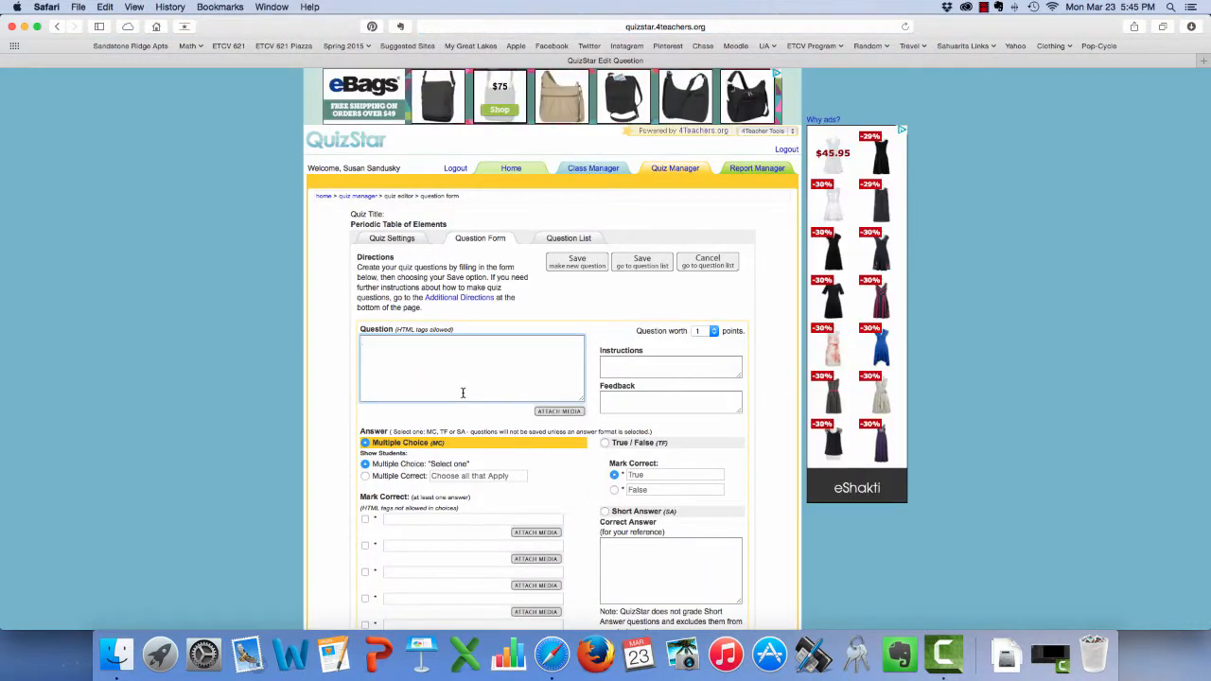
type("What is element")
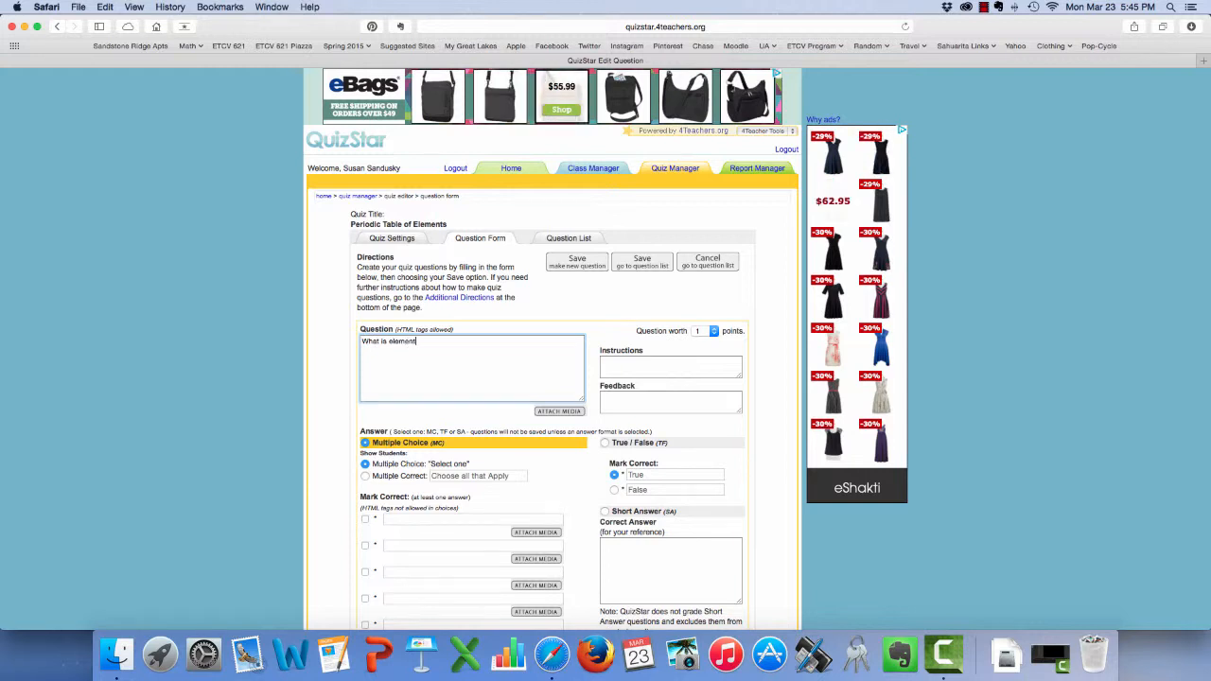
type(" #4")
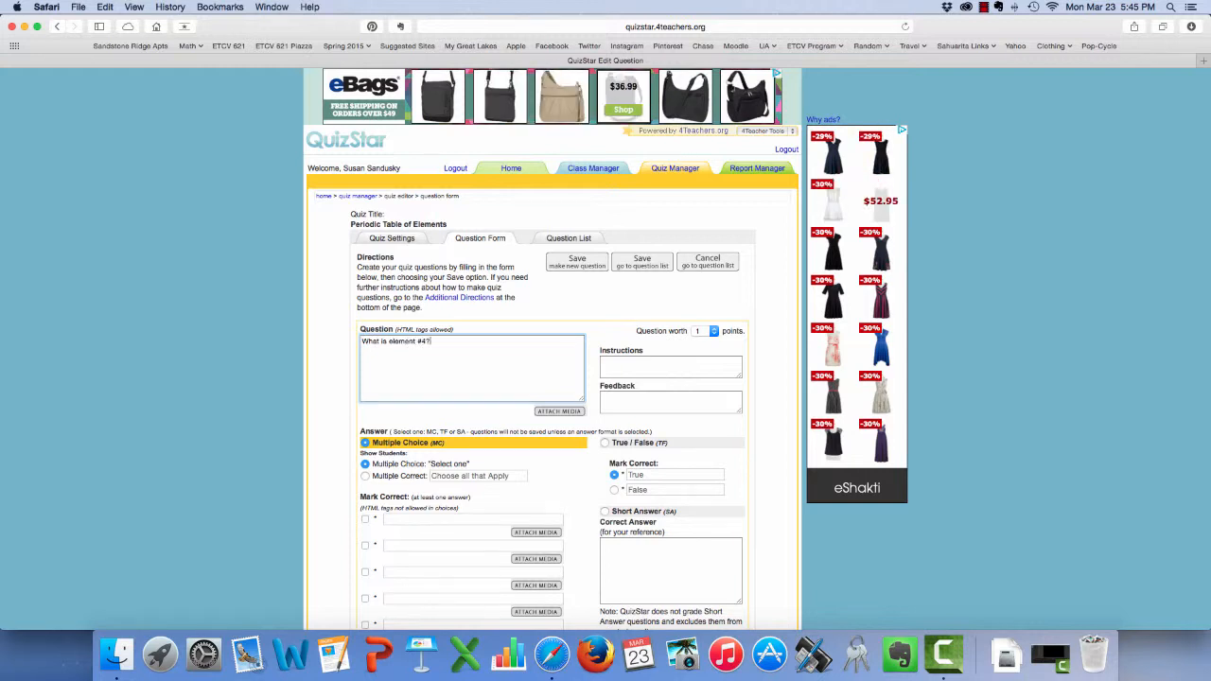
key("Tab")
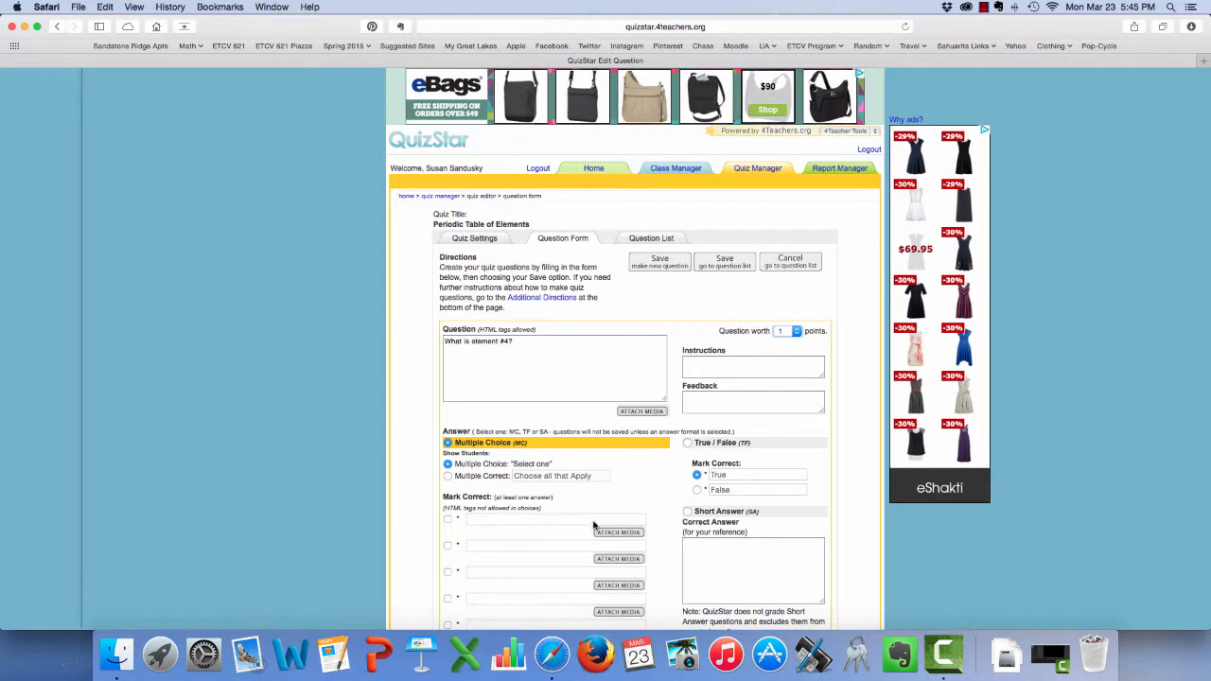
scroll(492, 407, "down", 1)
scroll(492, 407, "down", 2)
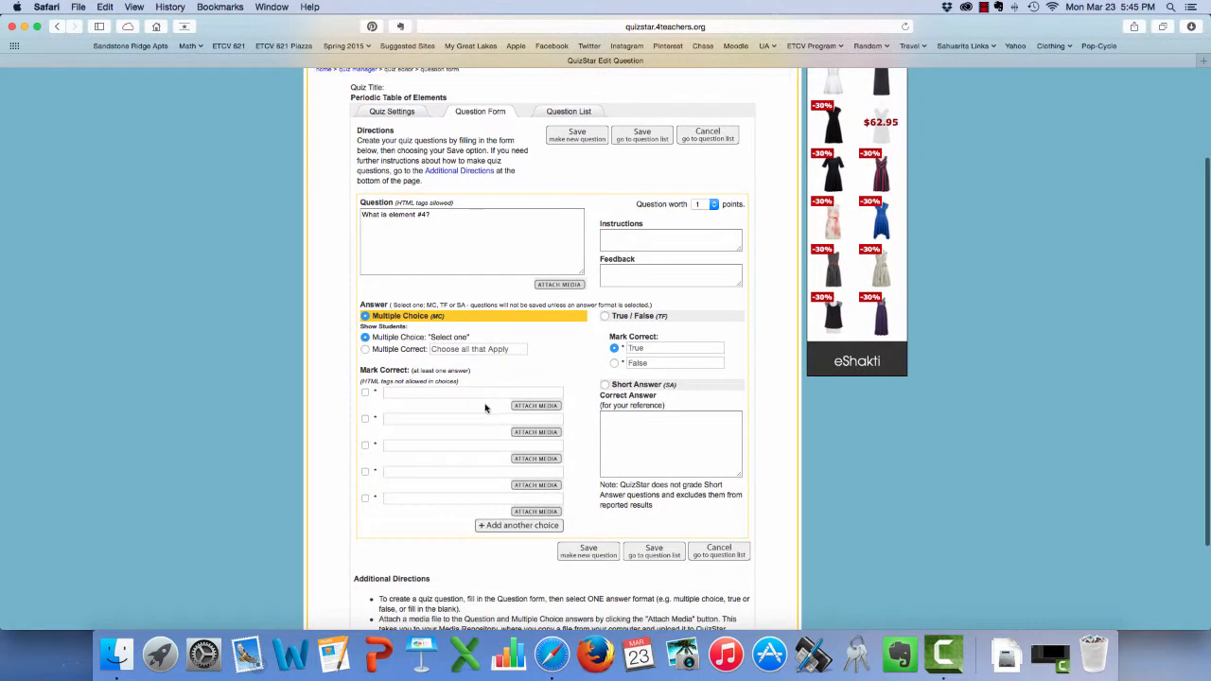
left_click(428, 394)
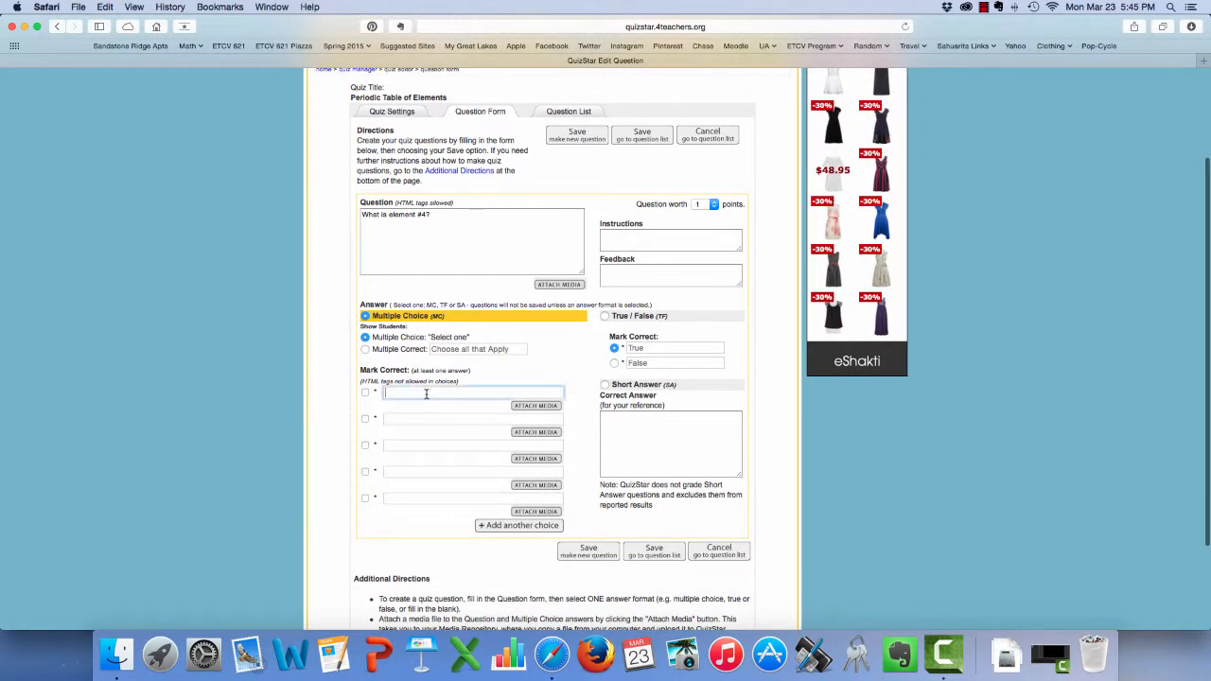
left_click(427, 214)
key("BackSpace")
type("10")
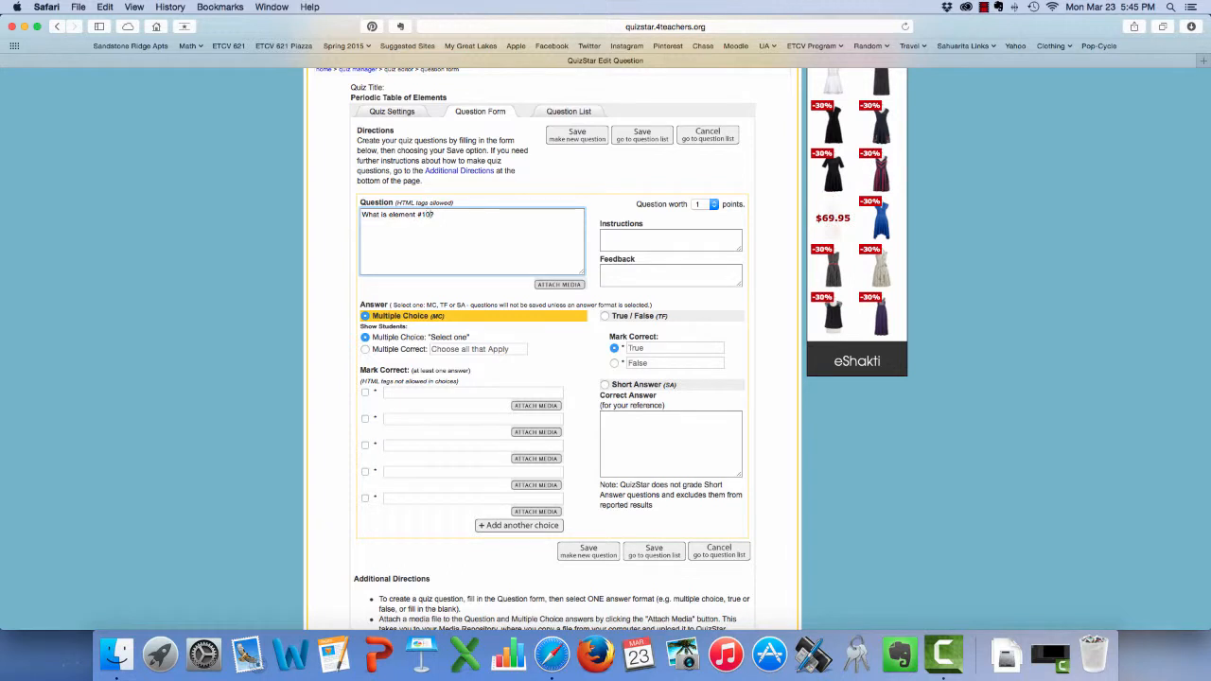
Fill in the five answer choices of the second question with Helium, Lithium, Neon, Carbon and Argon.
left_click(408, 391)
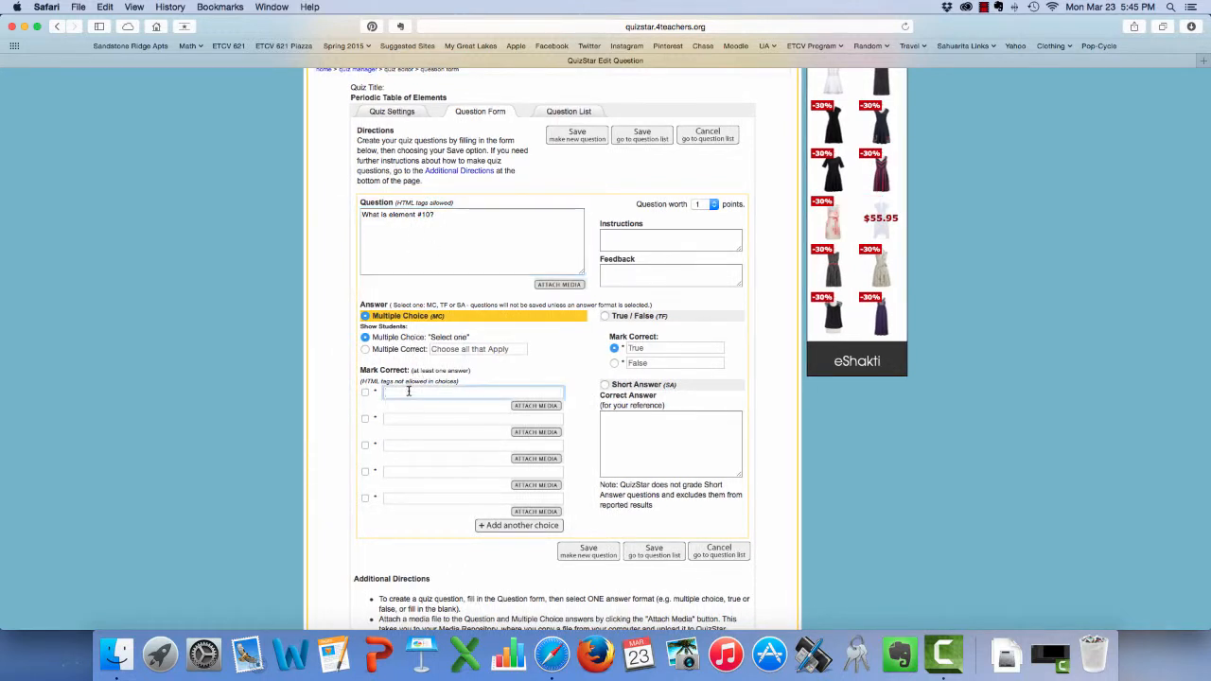
type("Helium")
key("Tab")
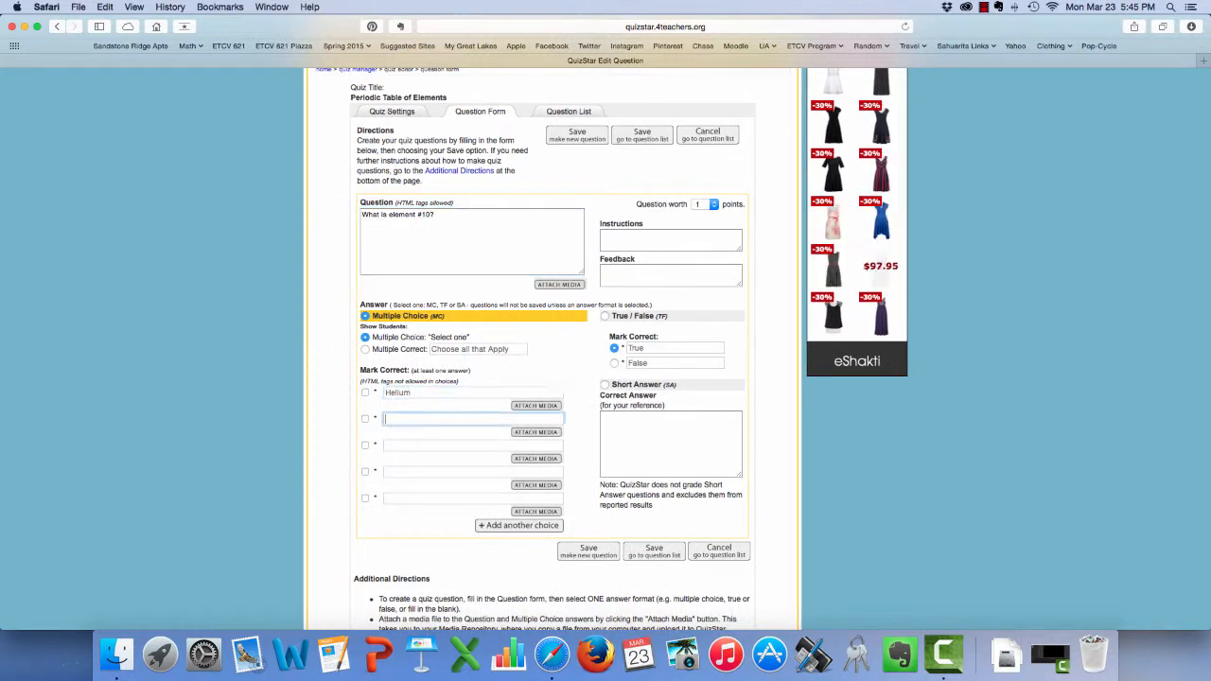
type("Lithium")
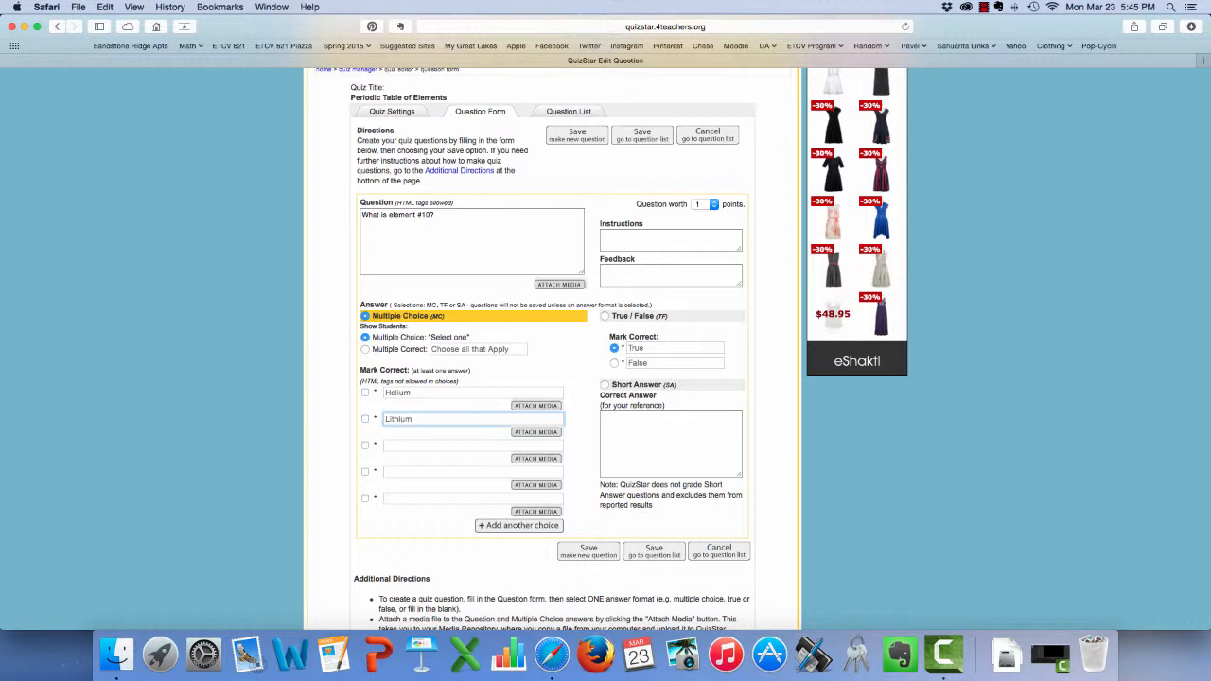
key("Tab")
type("Neon")
key("Tab")
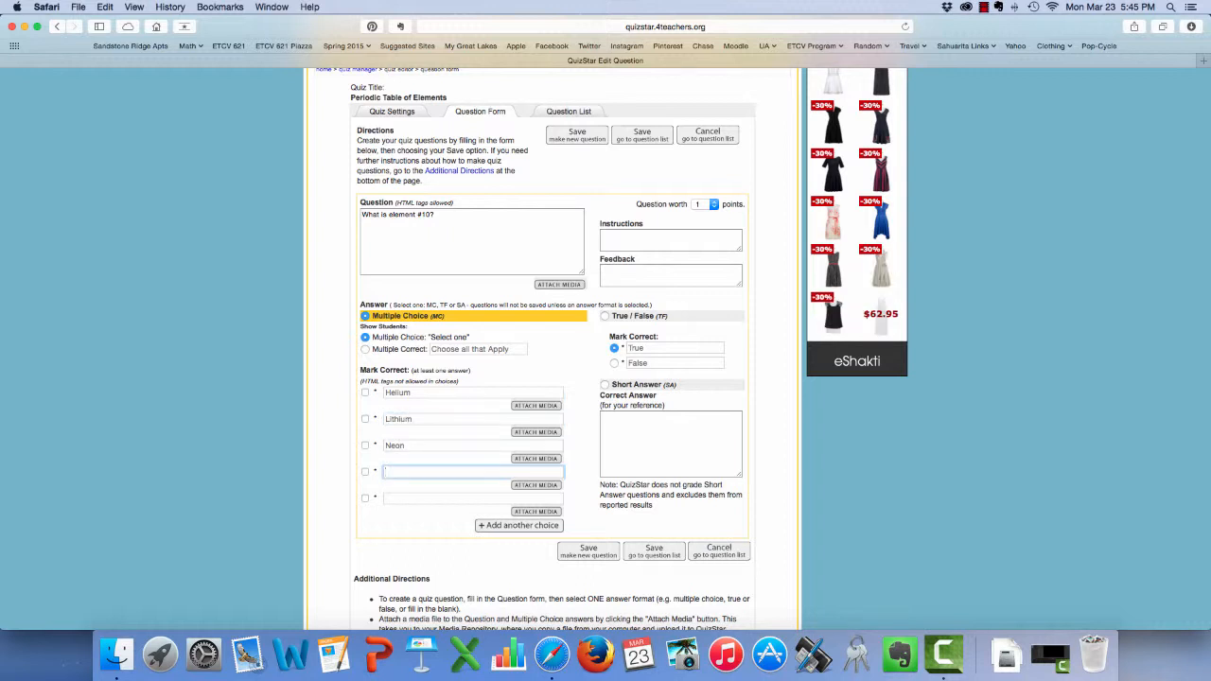
type("Carbon")
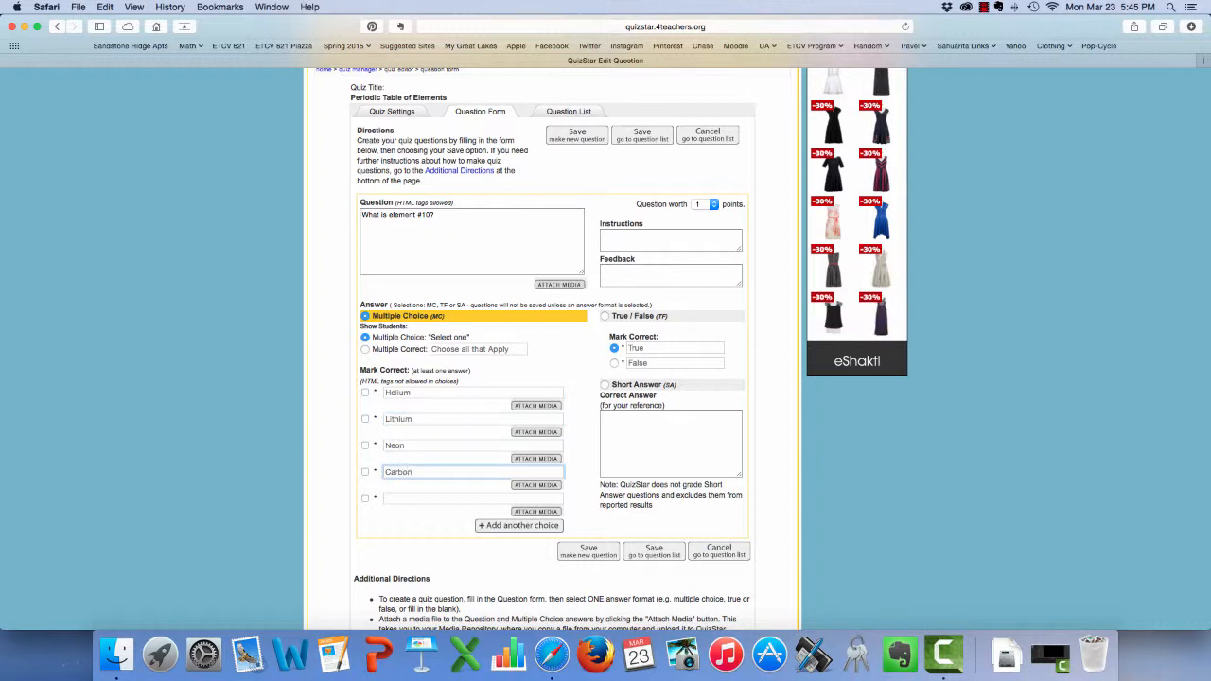
key("Tab")
type("Argon")
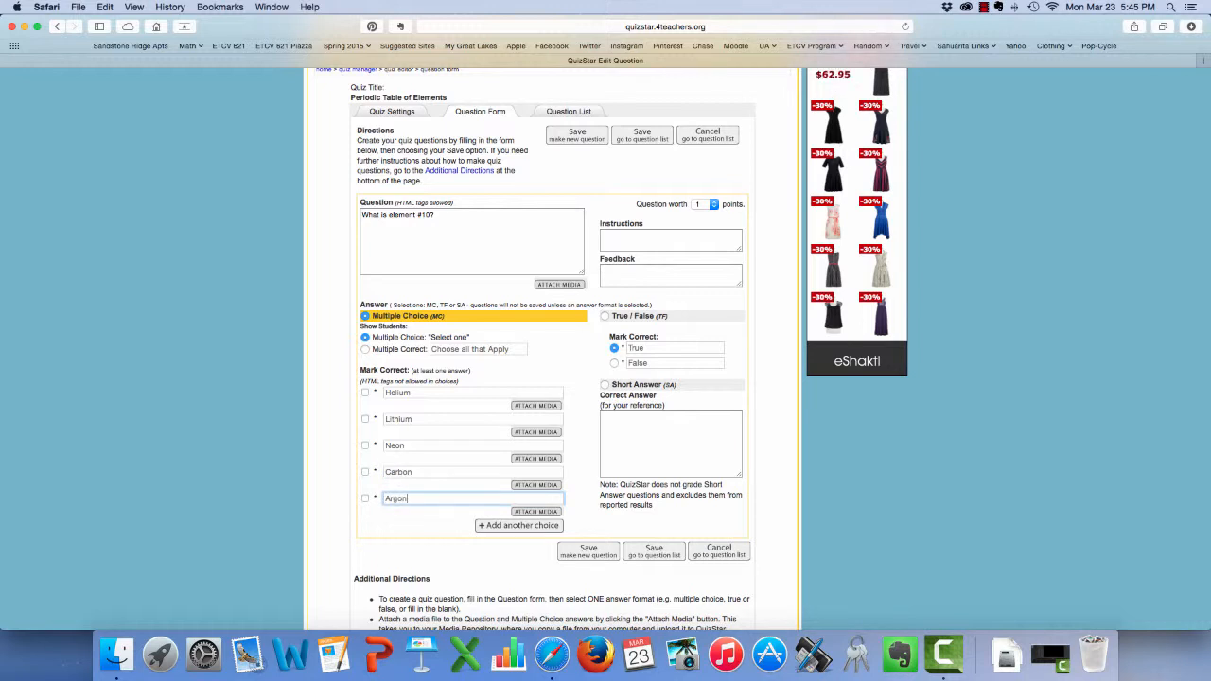
Mark Neon as the correct answer and save the question at 1 point, returning to the question list.
scroll(549, 378, "up", 1)
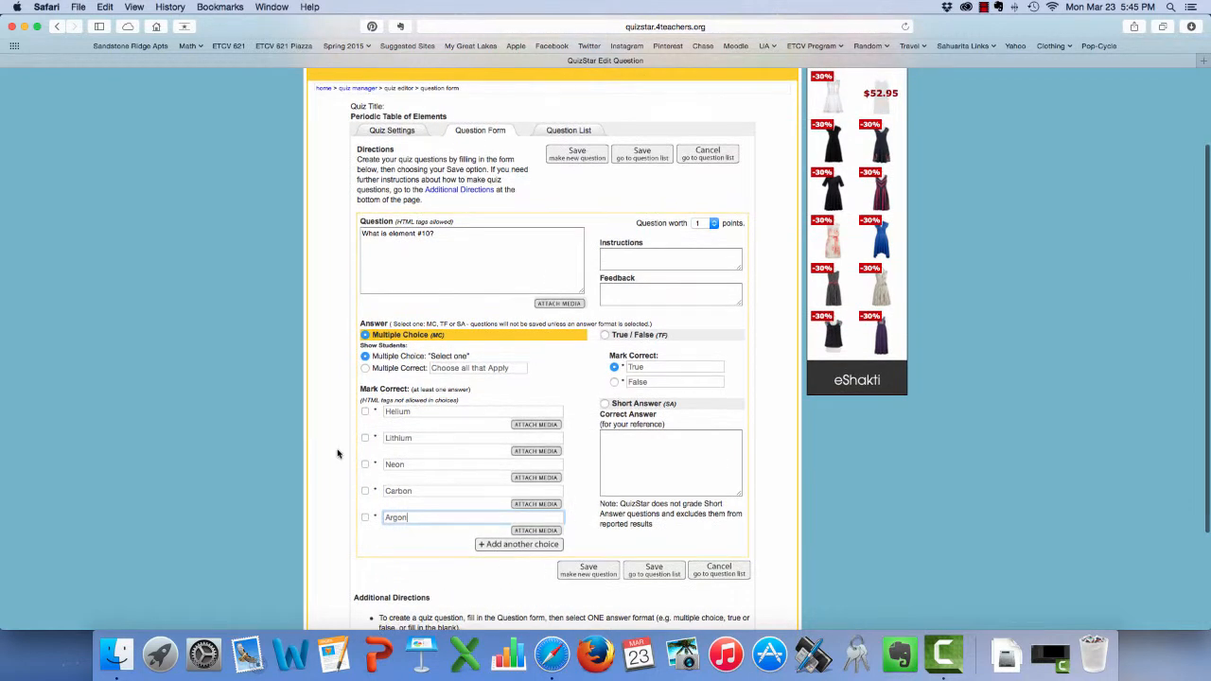
left_click(365, 465)
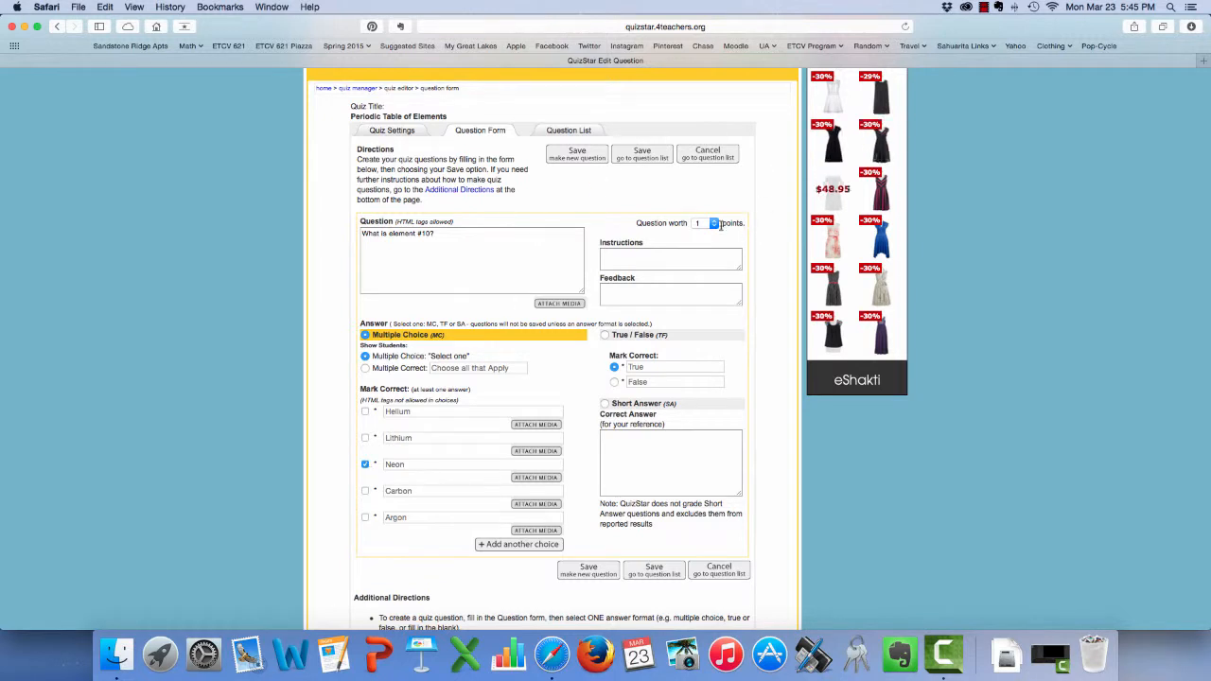
left_click(715, 224)
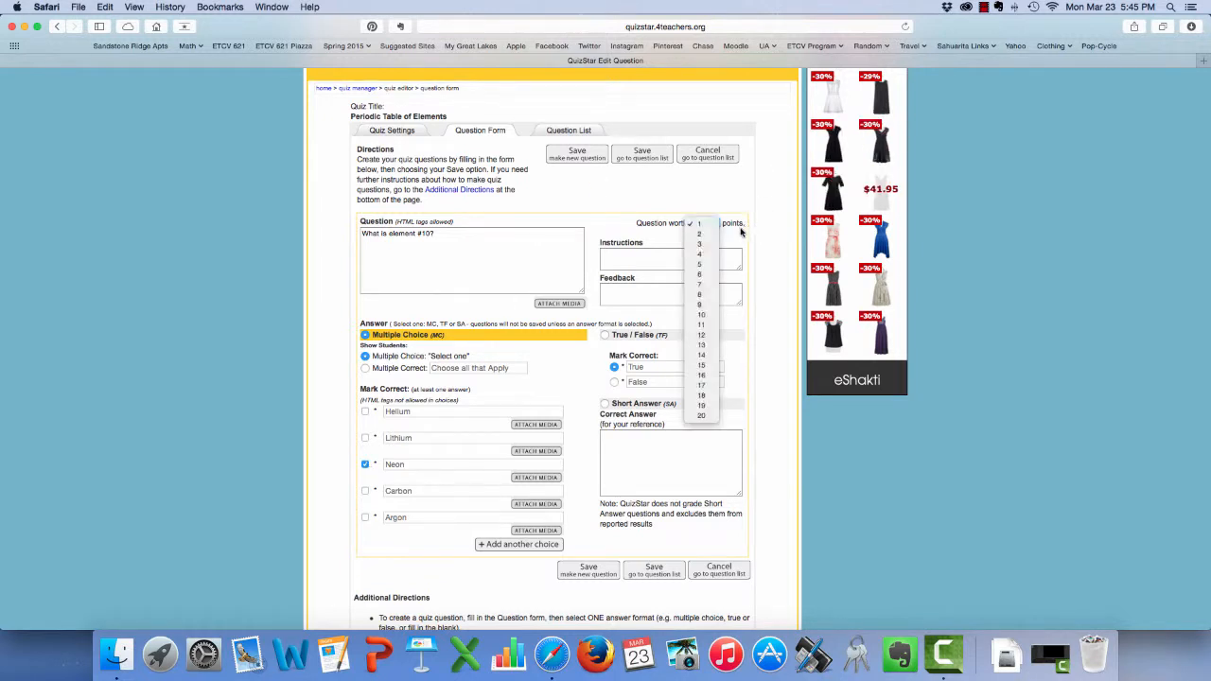
left_click(739, 227)
scroll(740, 229, "down", 5)
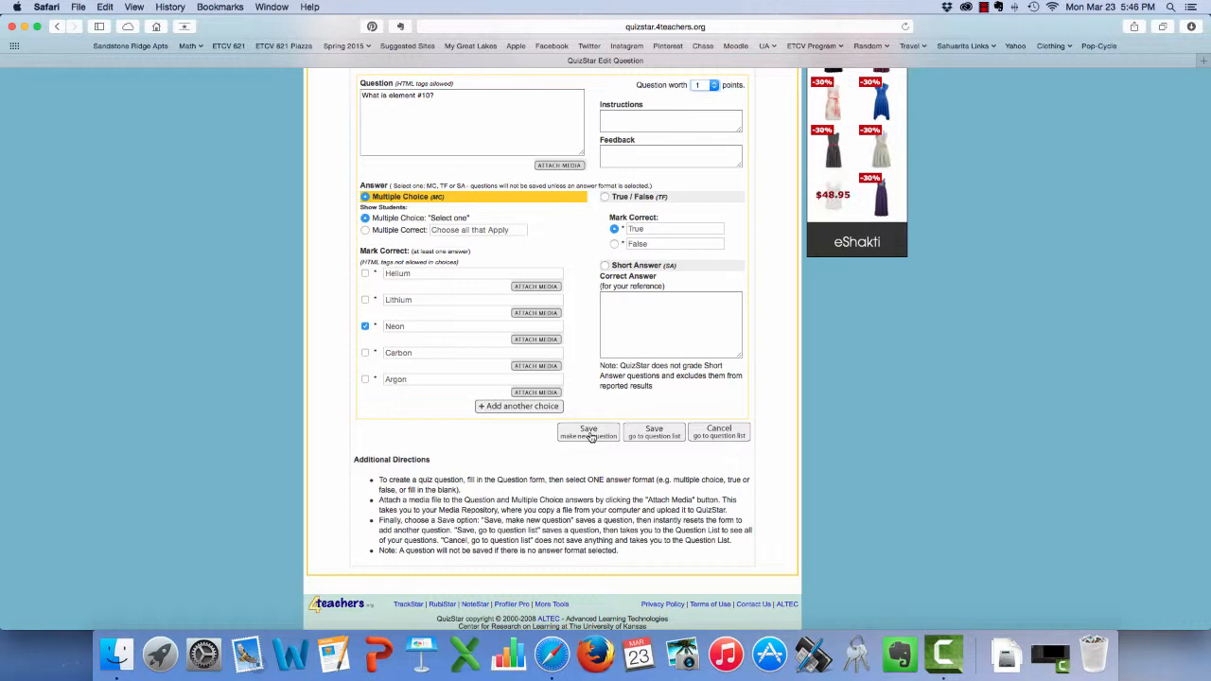
left_click(657, 438)
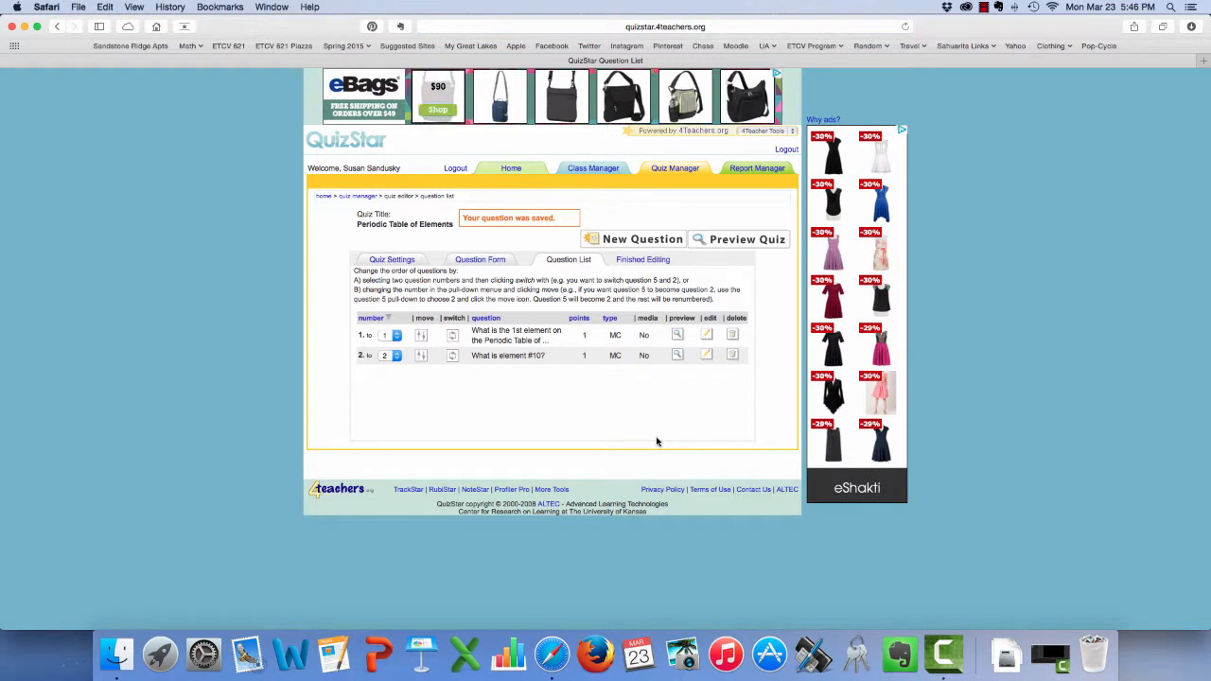
Choose position 2 for the first question and position 1 for the second in the question list, without applying the move.
left_click(396, 336)
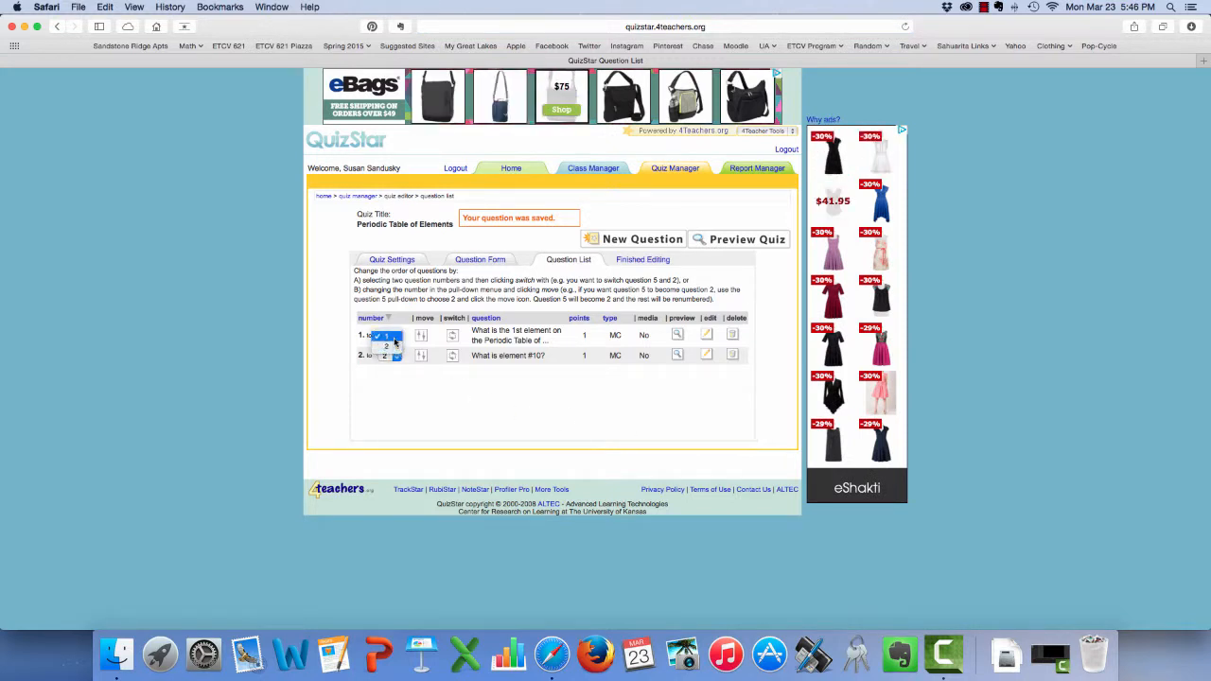
left_click(394, 346)
left_click(396, 354)
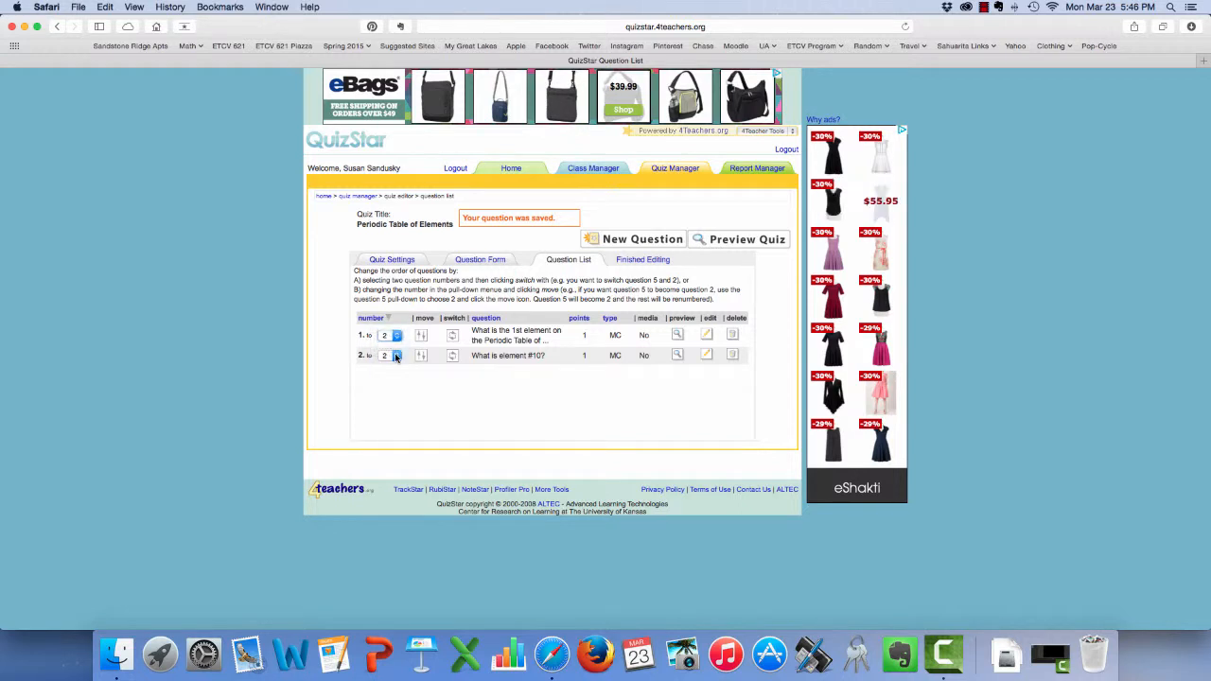
left_click(394, 348)
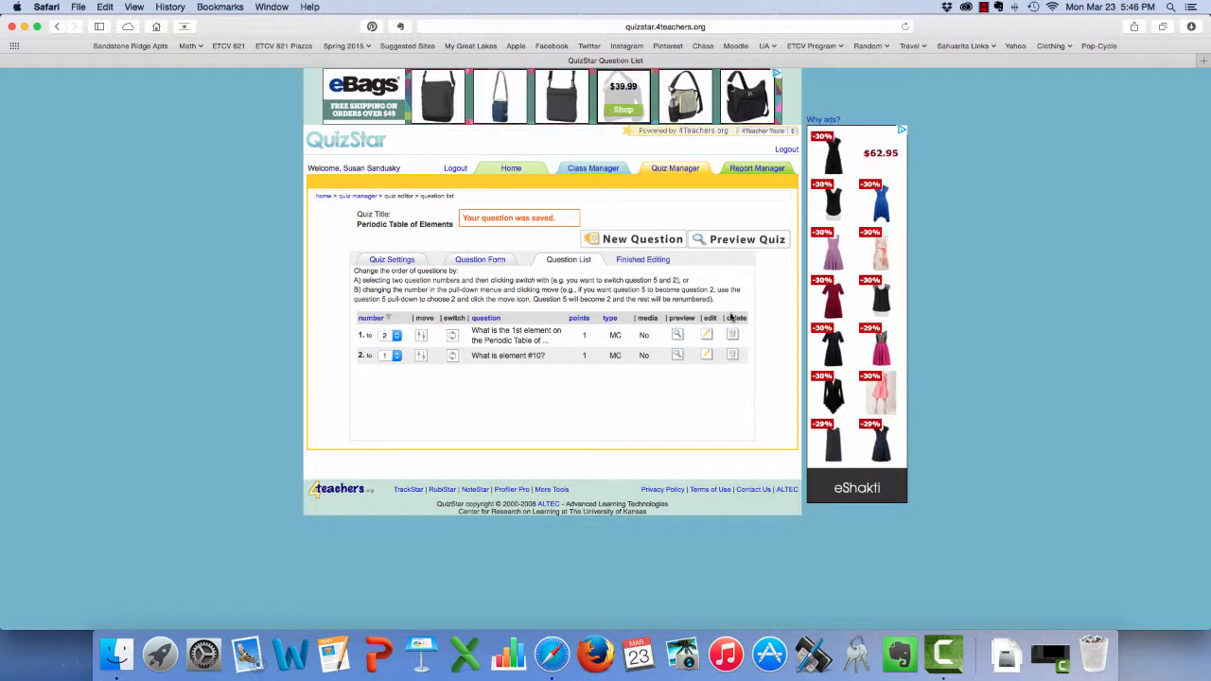
Preview the Periodic Table of Elements quiz and look through its directions and both questions.
left_click(731, 242)
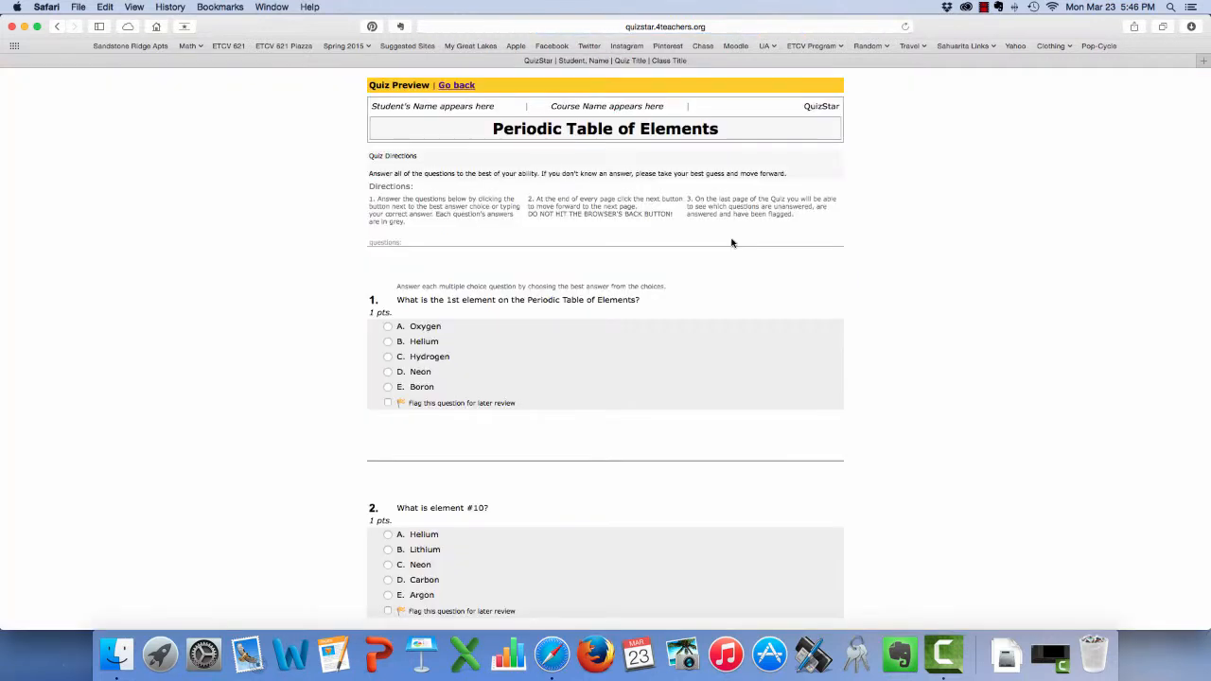
scroll(723, 385, "down", 2)
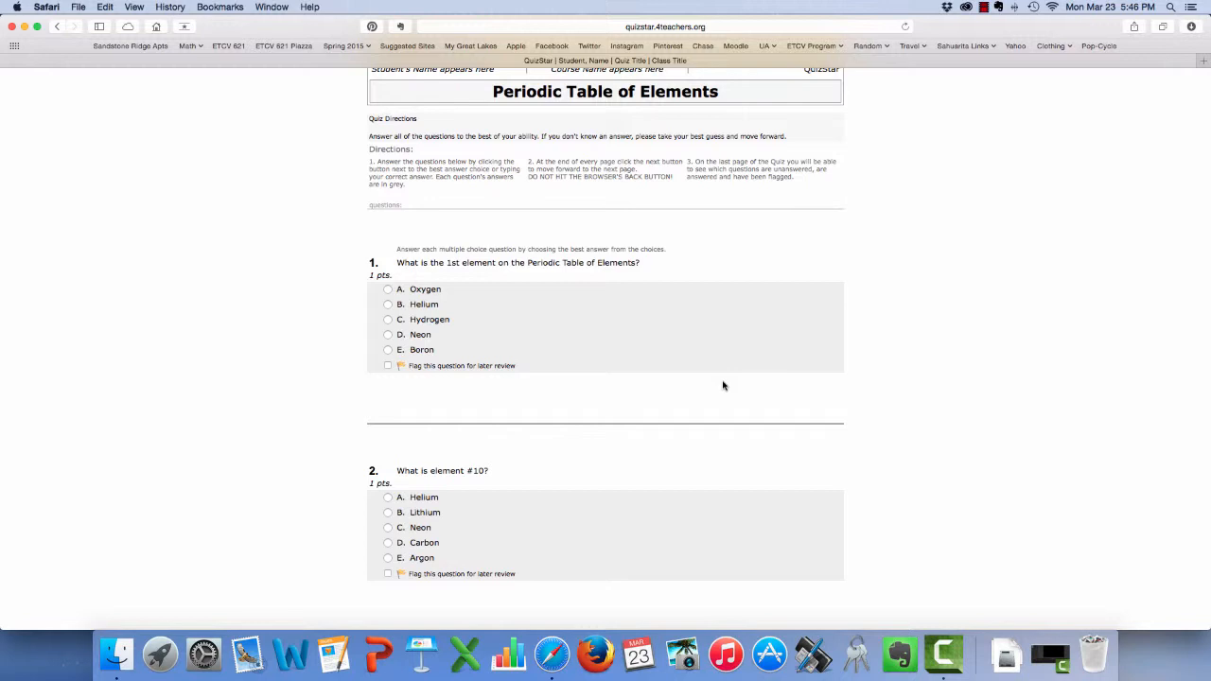
scroll(824, 391, "down", 4)
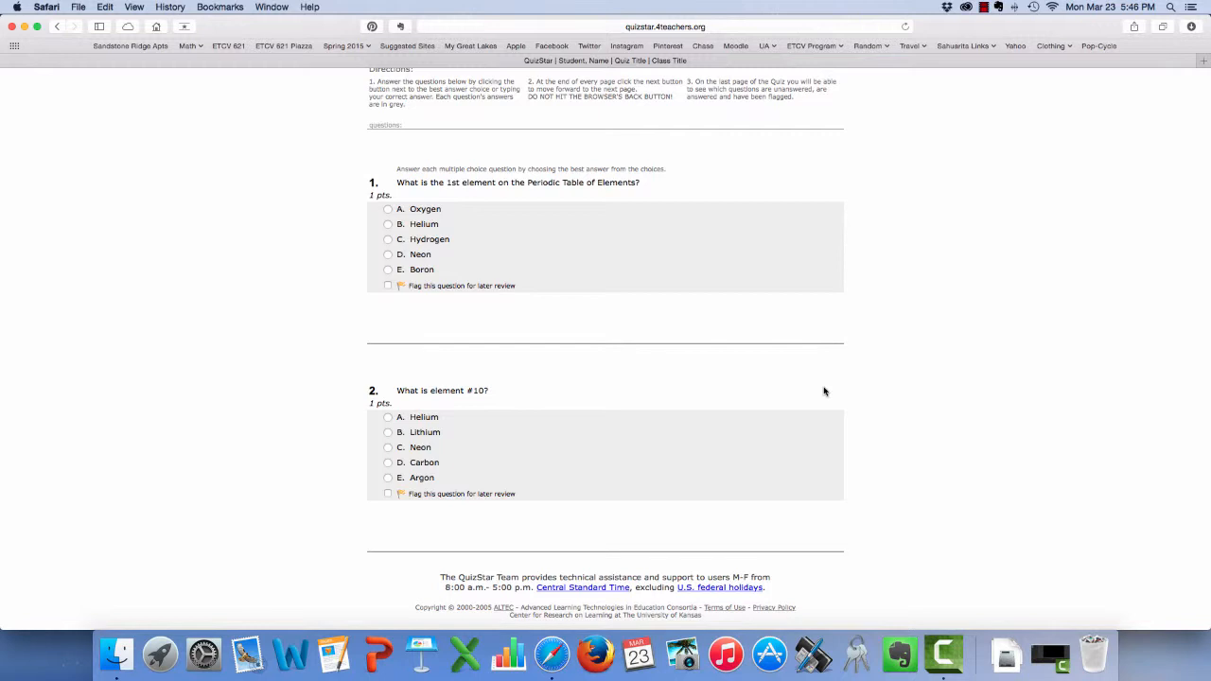
Leave the quiz preview and finish editing the Periodic Table of Elements quiz, returning to the Quiz Repository.
scroll(724, 446, "up", 3)
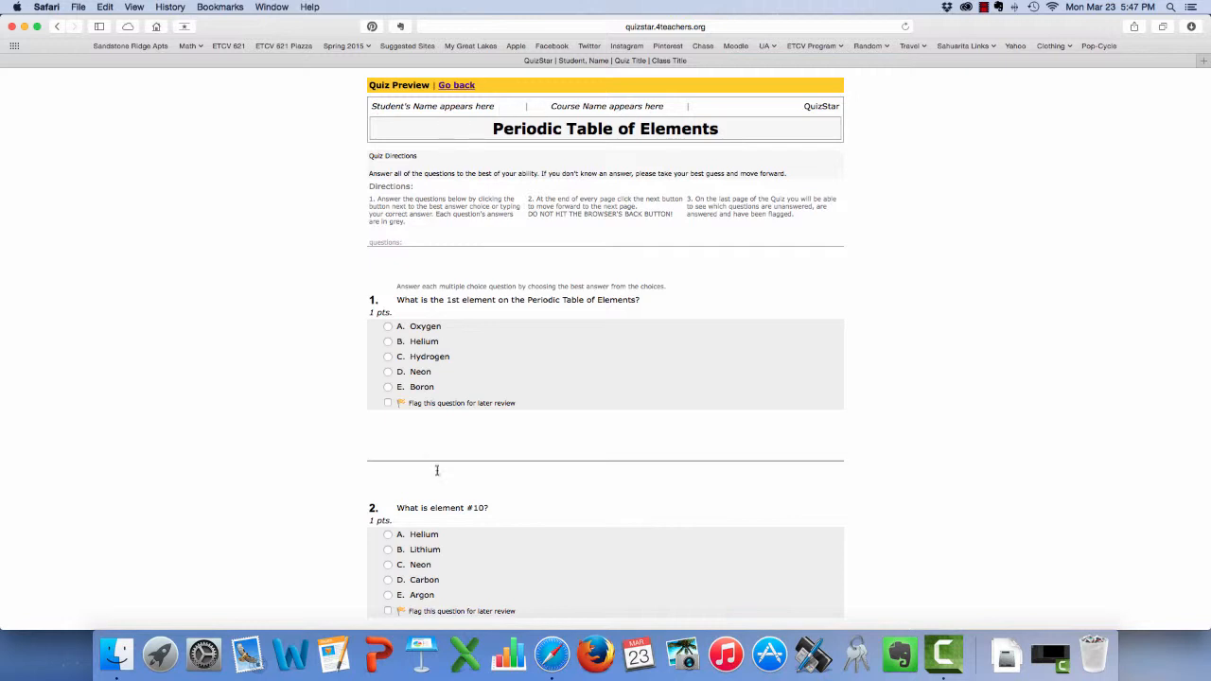
left_click(460, 86)
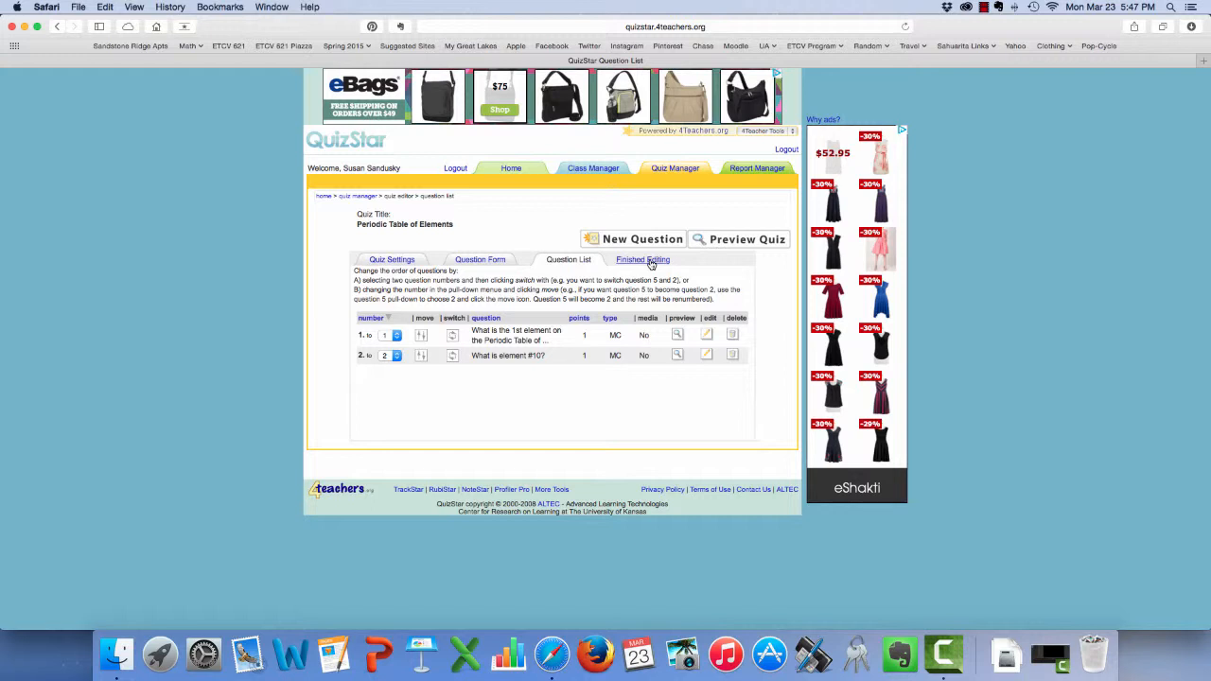
left_click(651, 261)
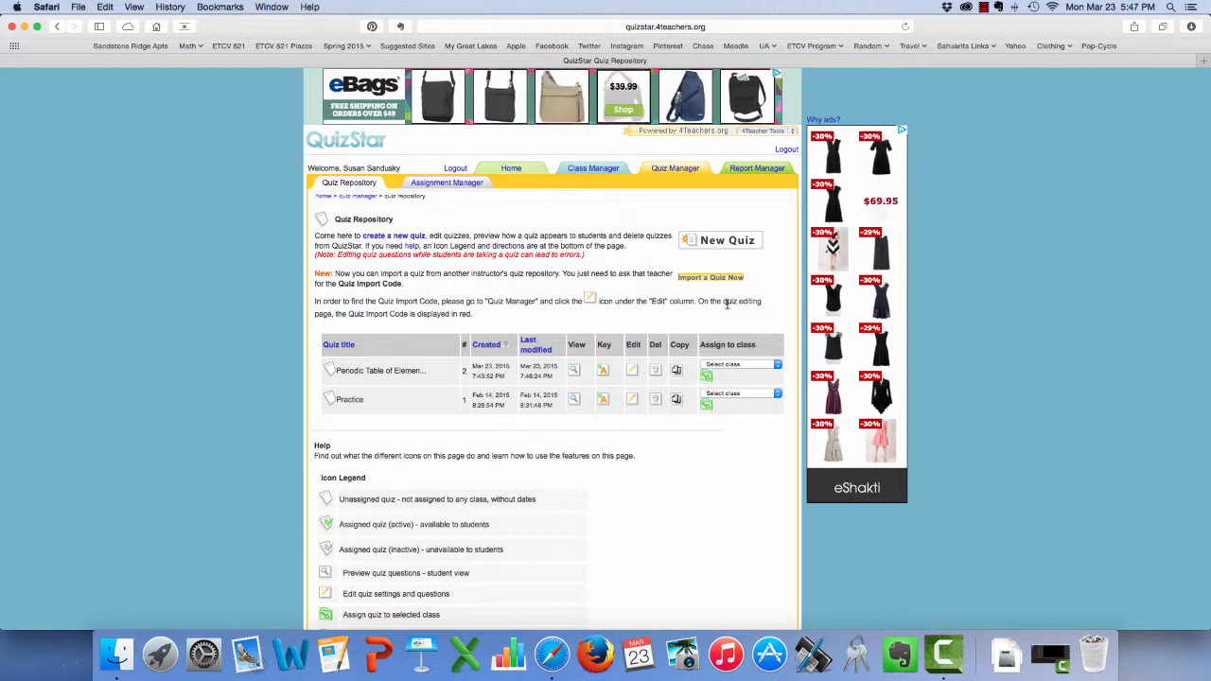
Choose the 5th grade class in the Periodic Table of Elements quiz's class assignment, without applying the assignment.
scroll(650, 264, "down", 3)
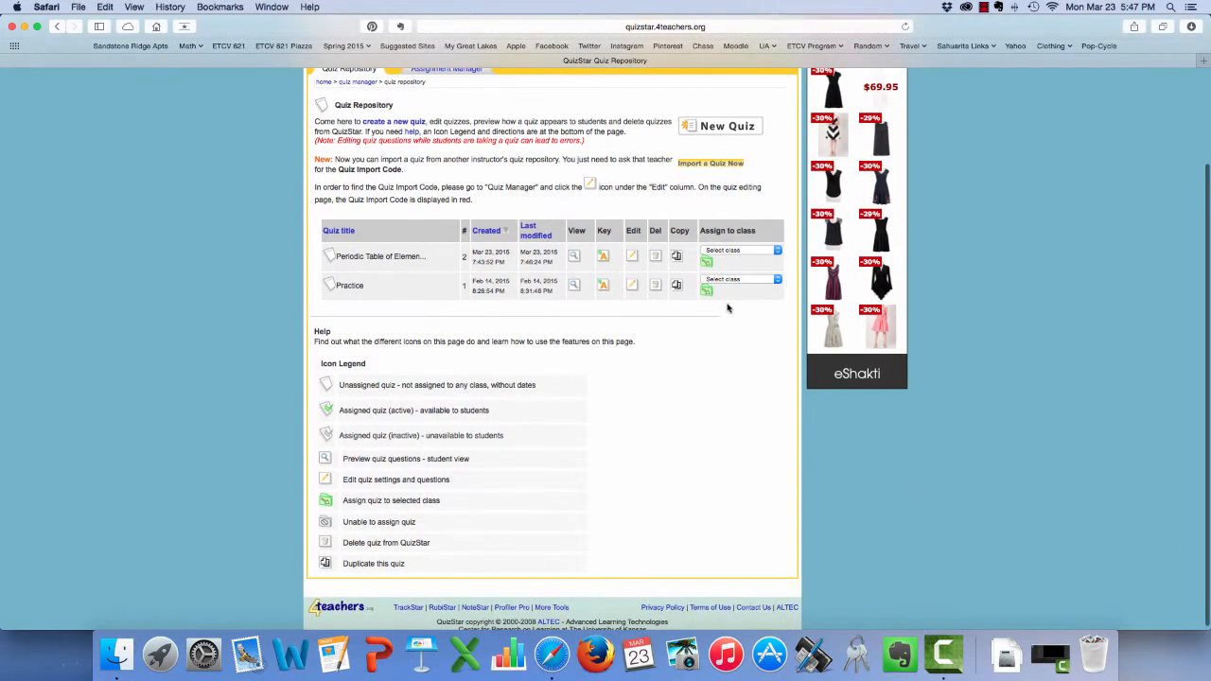
left_click(759, 253)
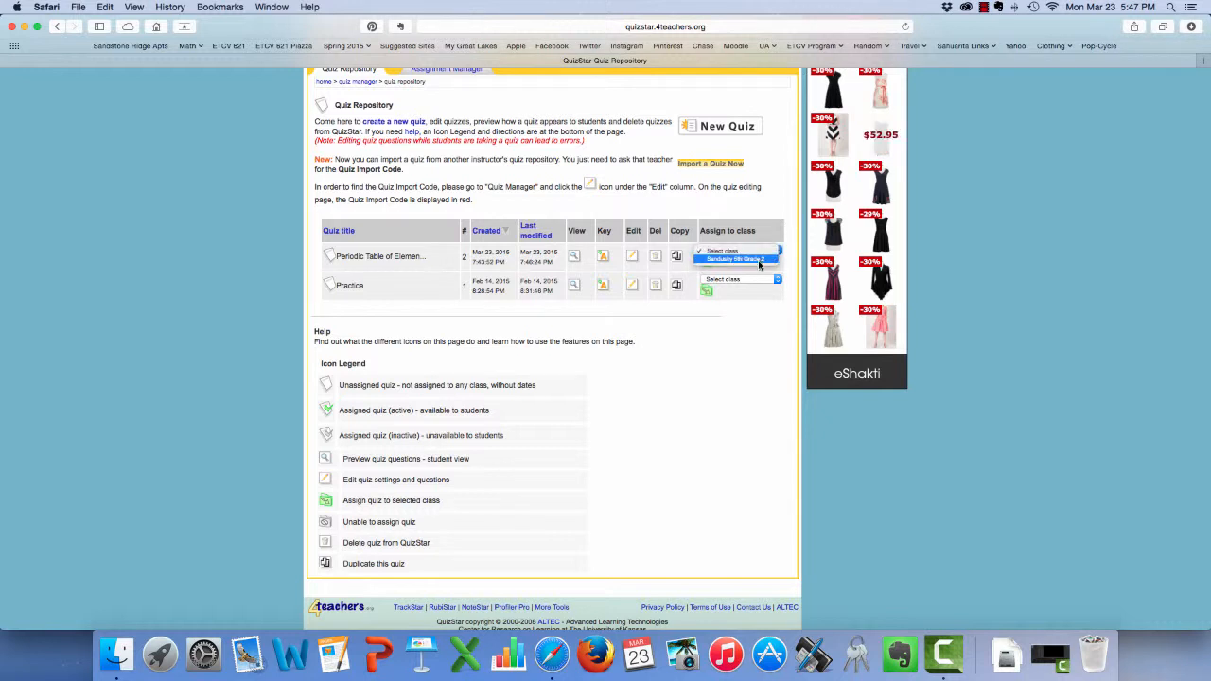
left_click(757, 259)
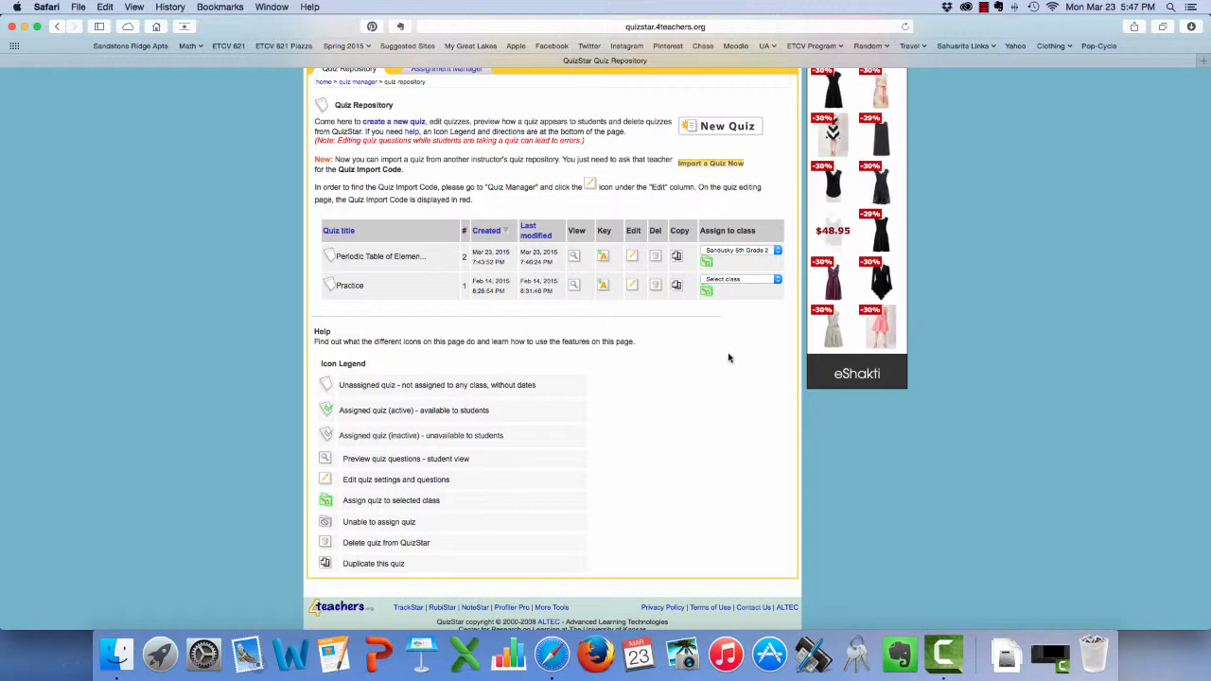
Look over the Assignment Manager for assigned quizzes and the Reports Manager for class quiz reports.
scroll(729, 358, "up", 3)
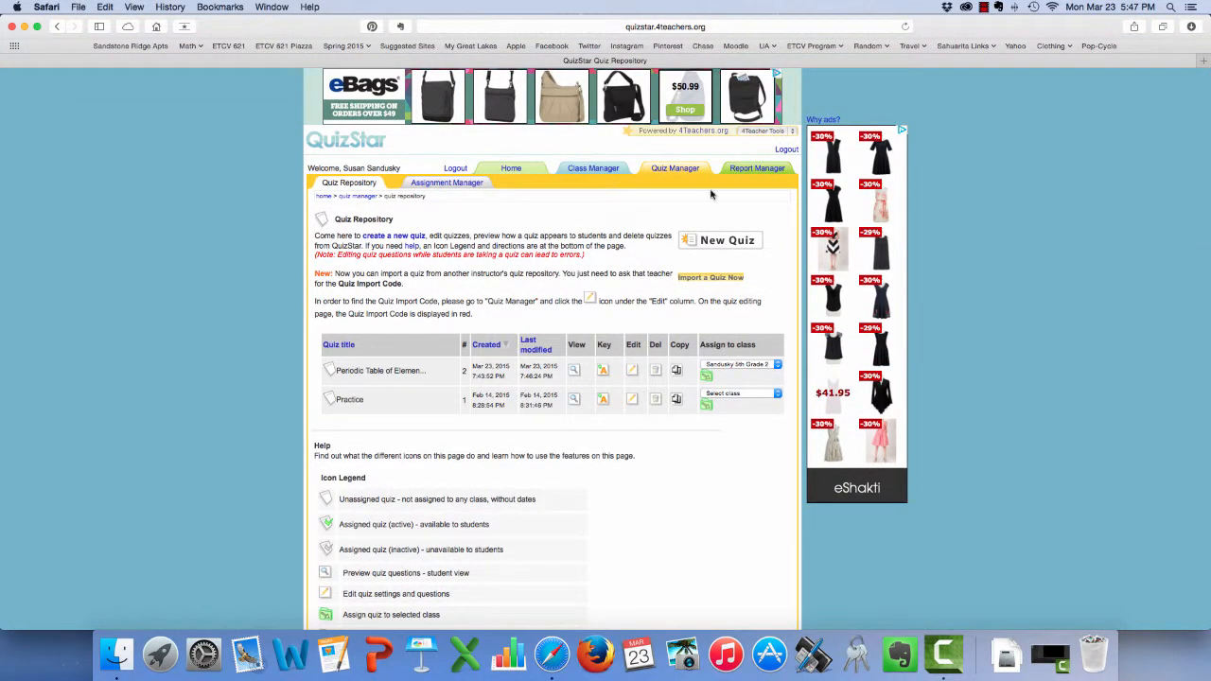
left_click(449, 187)
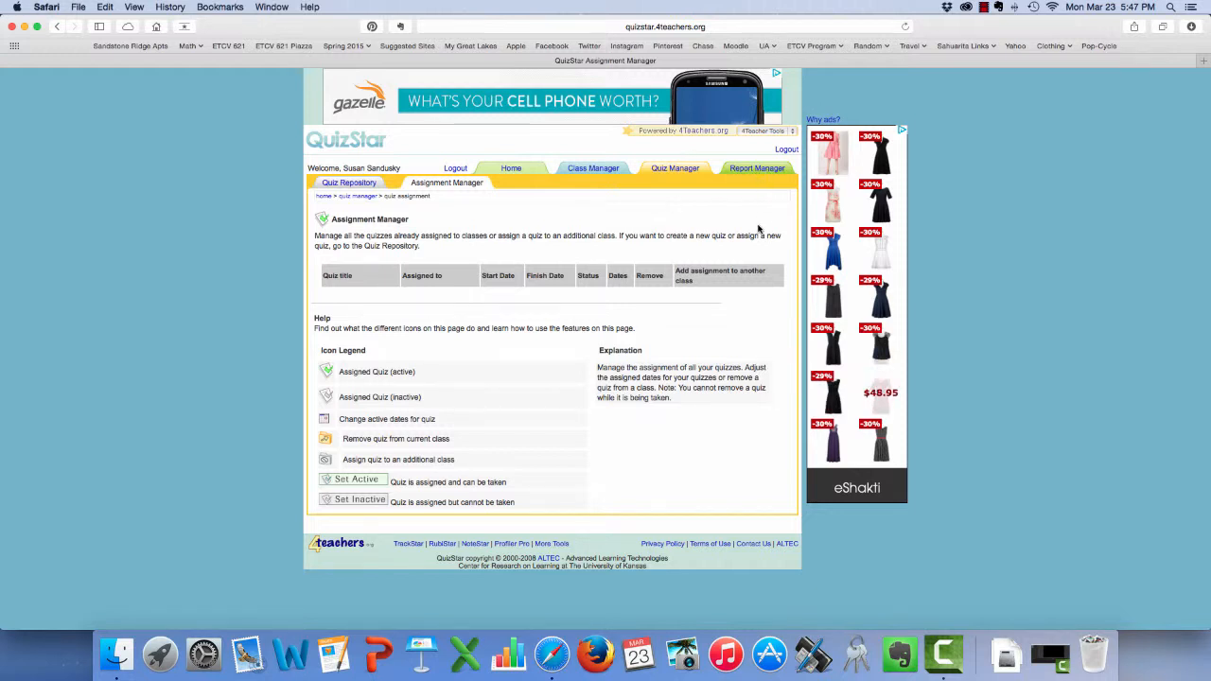
left_click(757, 170)
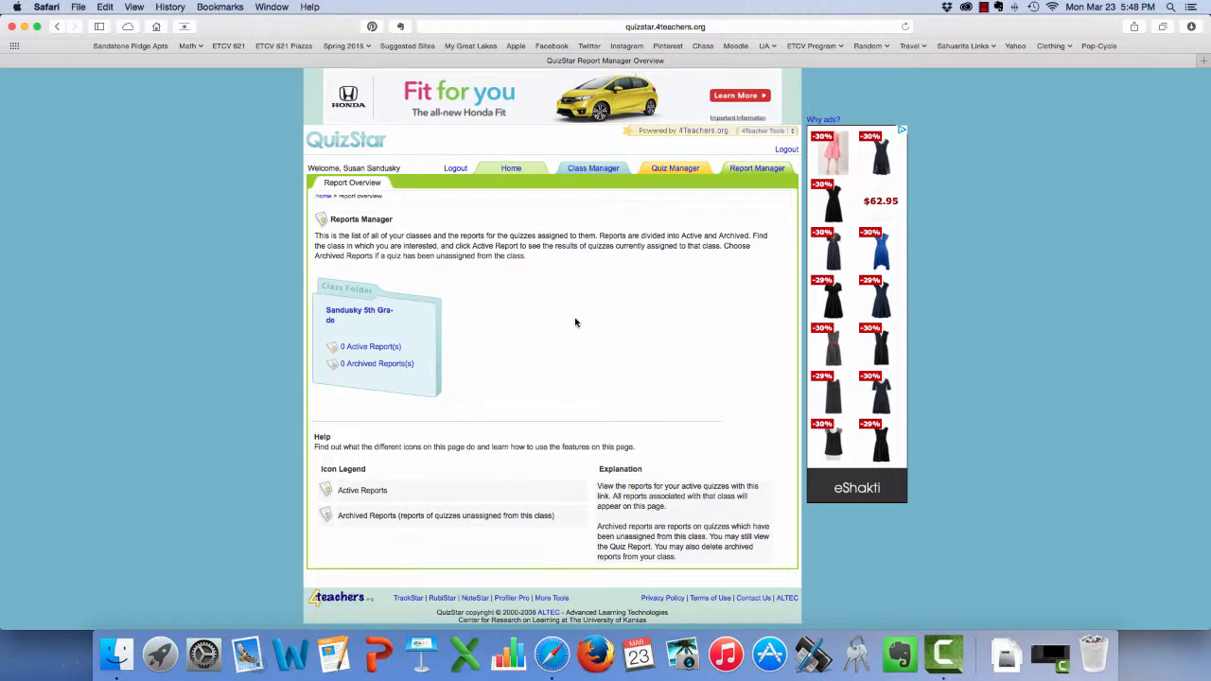
Look through the manager descriptions on the instructor home page and log out of the account.
left_click(513, 171)
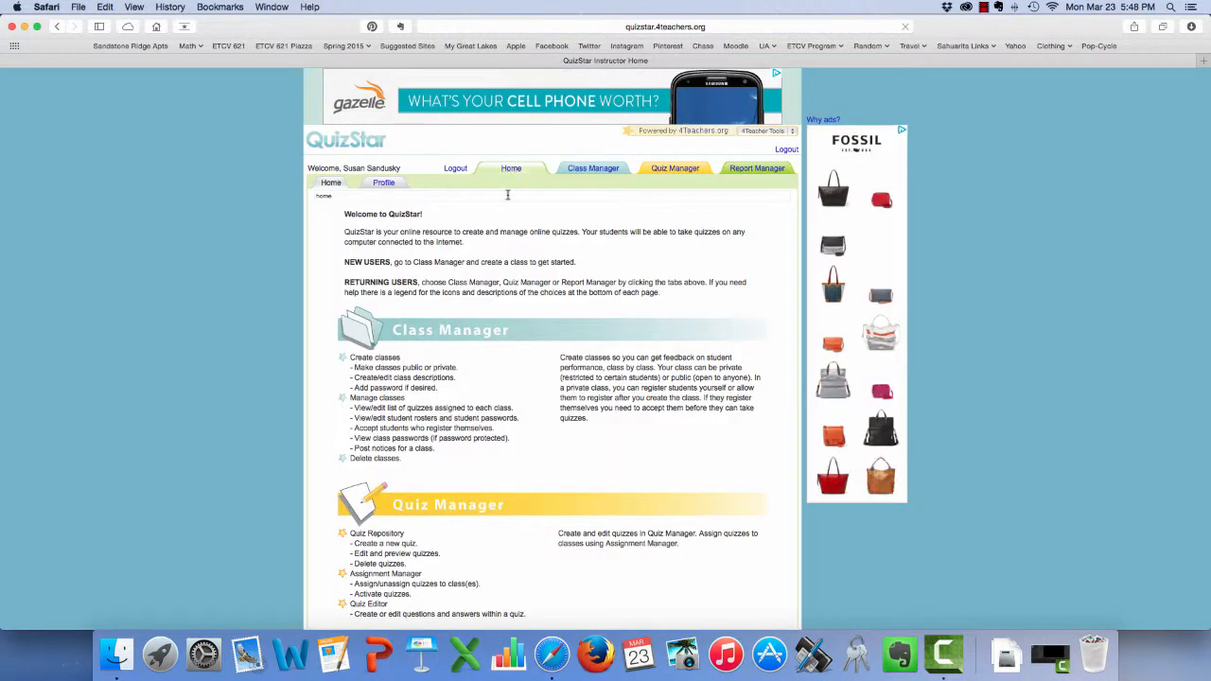
scroll(649, 342, "down", 4)
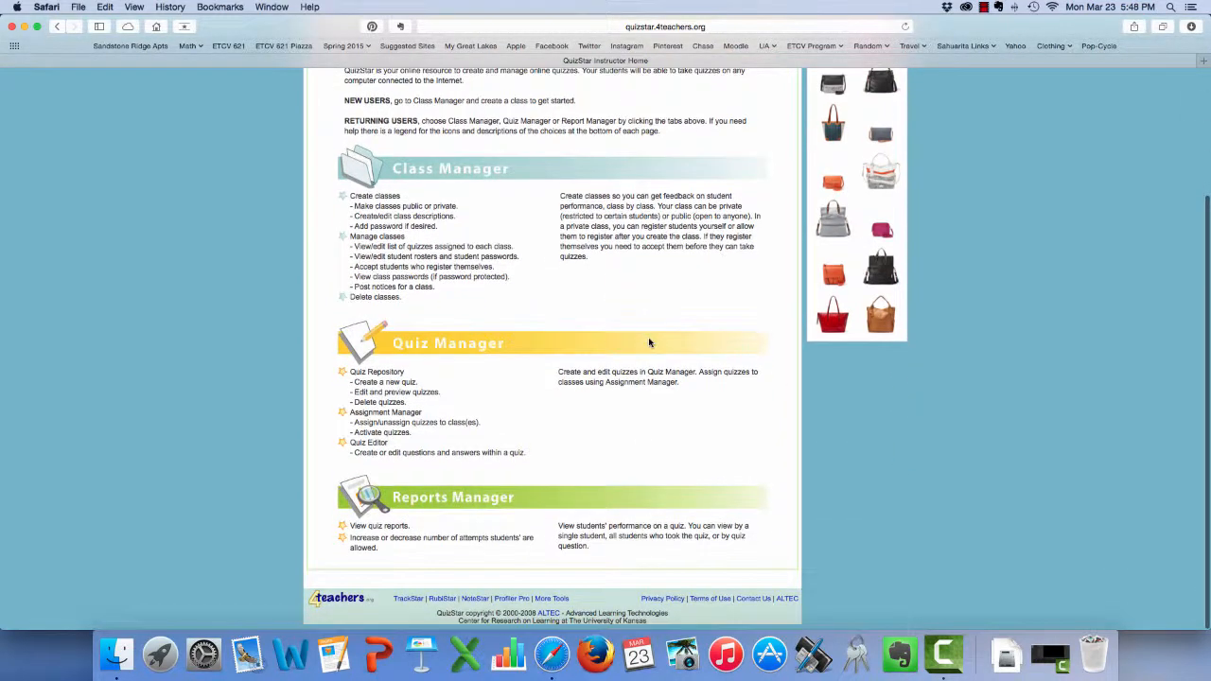
scroll(649, 343, "up", 4)
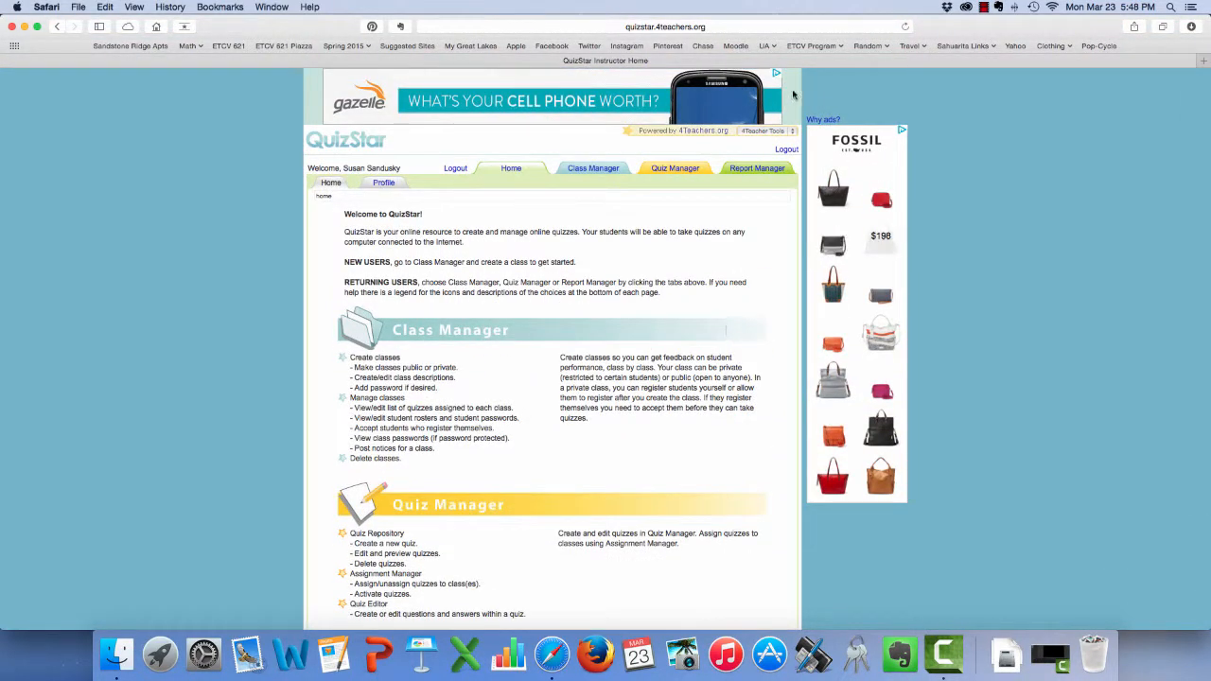
left_click(786, 150)
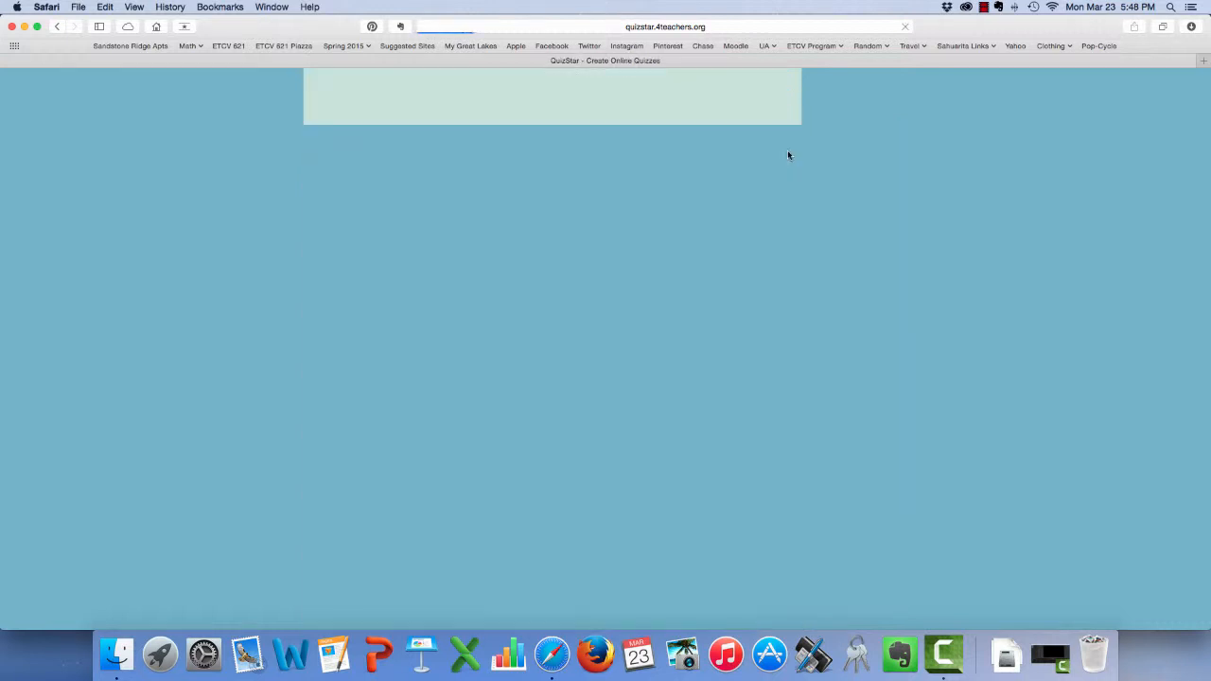